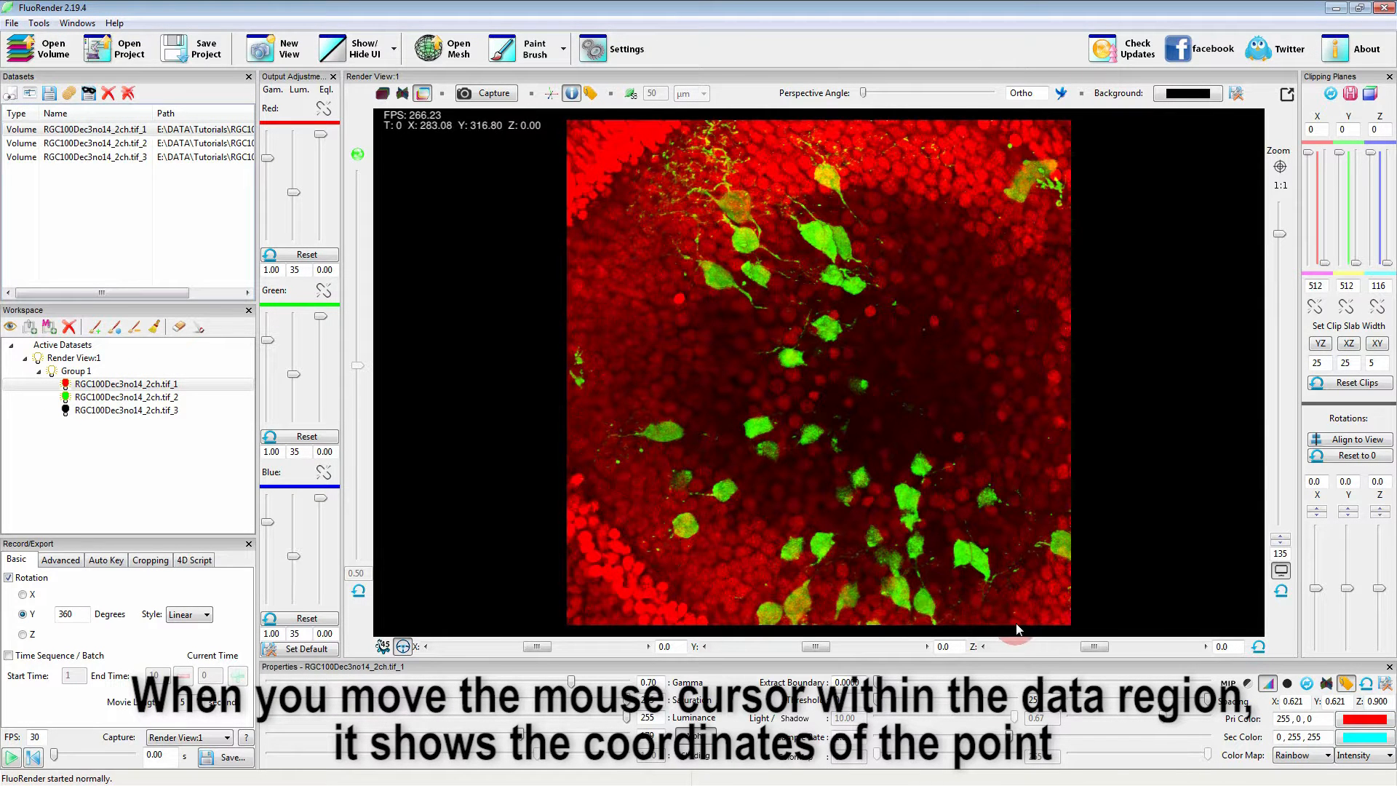
# Turn off the frame rate and coordinate overlay in the render view, and open the Measurement window
pyautogui.click(572, 94)
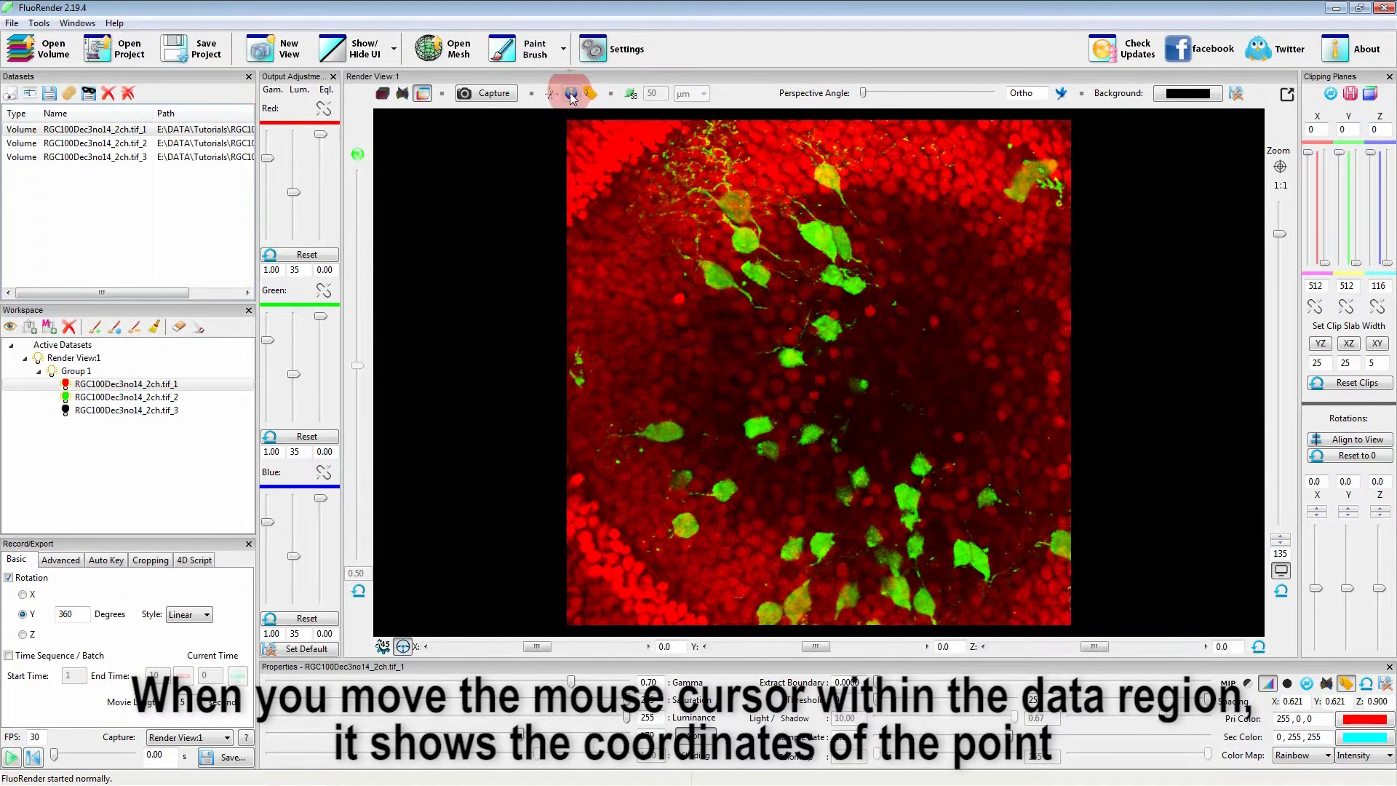
pyautogui.click(566, 52)
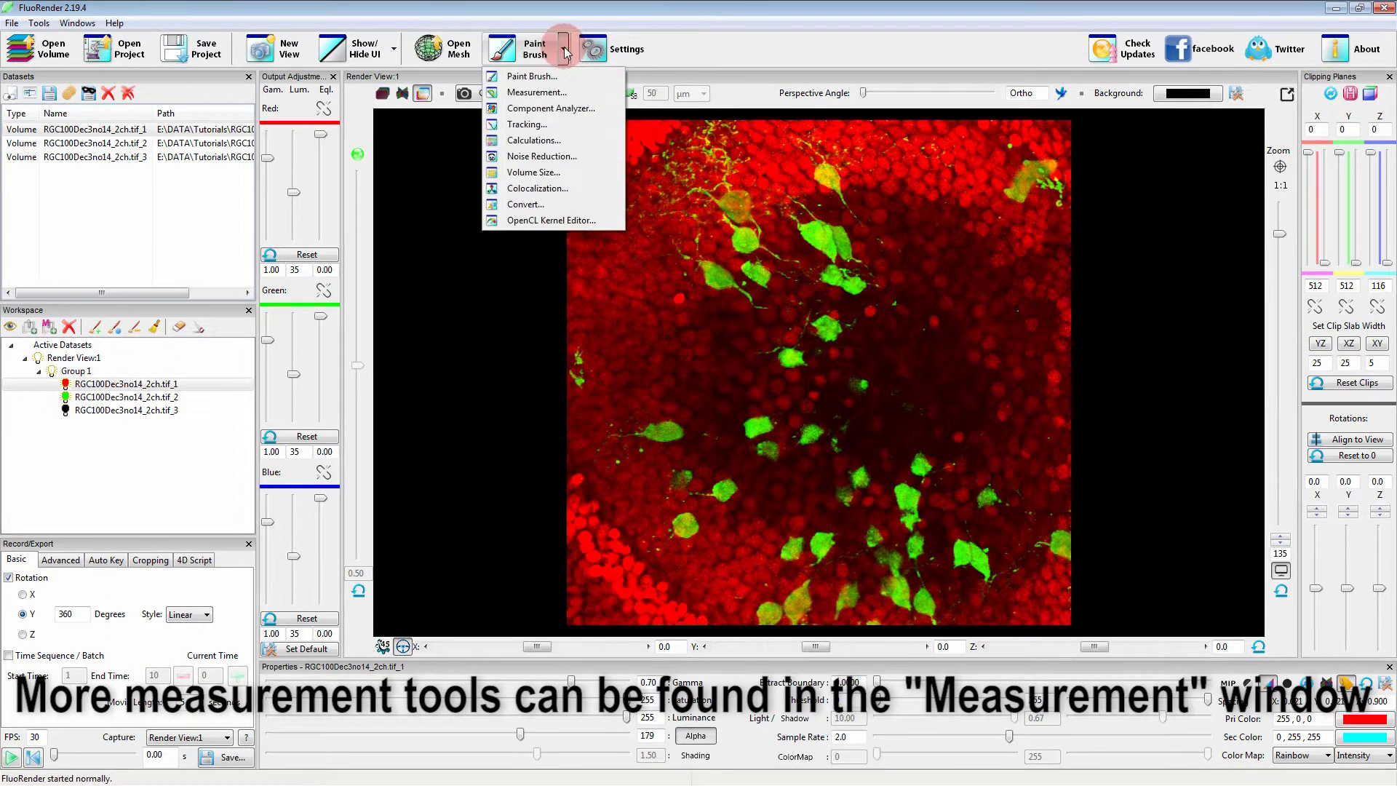
pyautogui.click(517, 93)
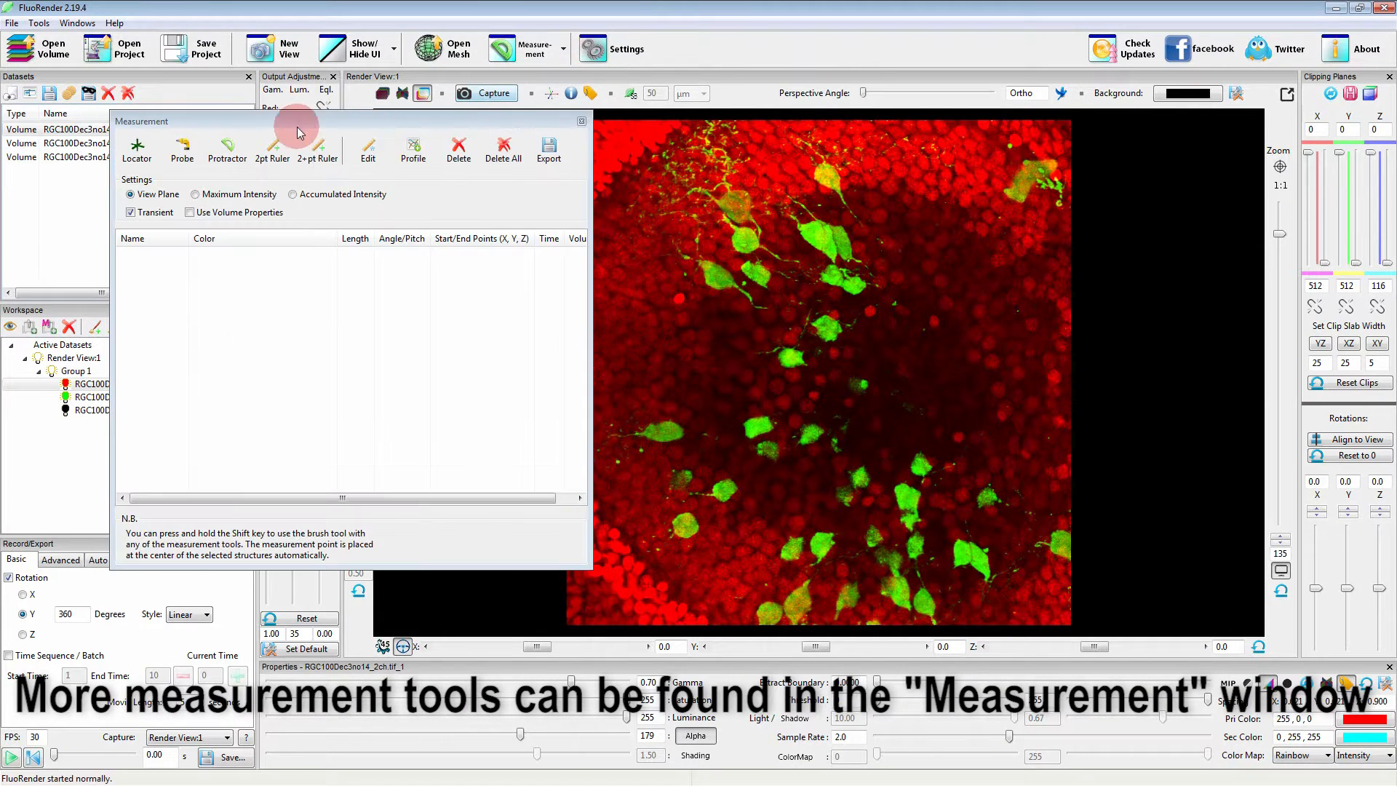
pyautogui.moveTo(281, 118); pyautogui.dragTo(374, 132)
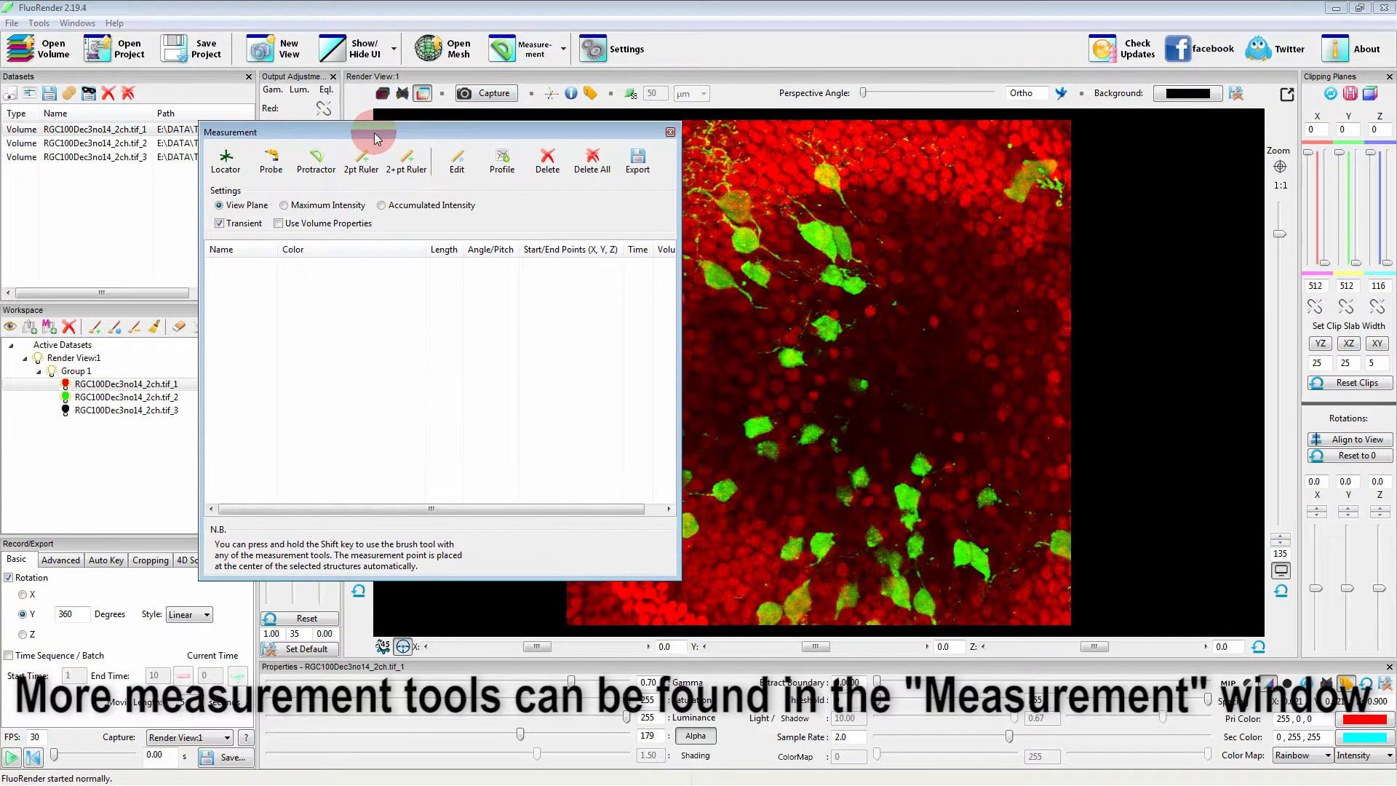
# Place a locator in the dark central area of the data using the View Plane depth option
pyautogui.click(226, 163)
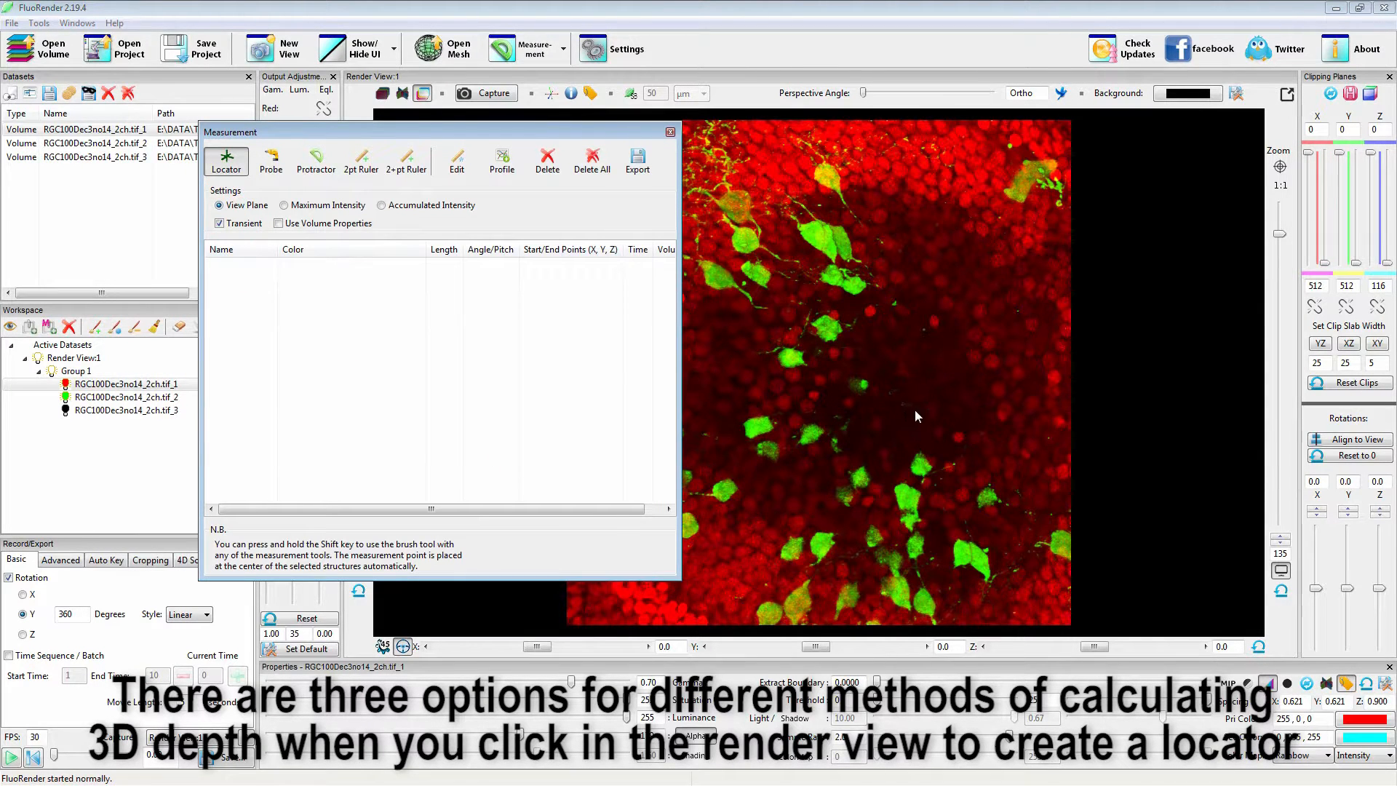
pyautogui.click(902, 395)
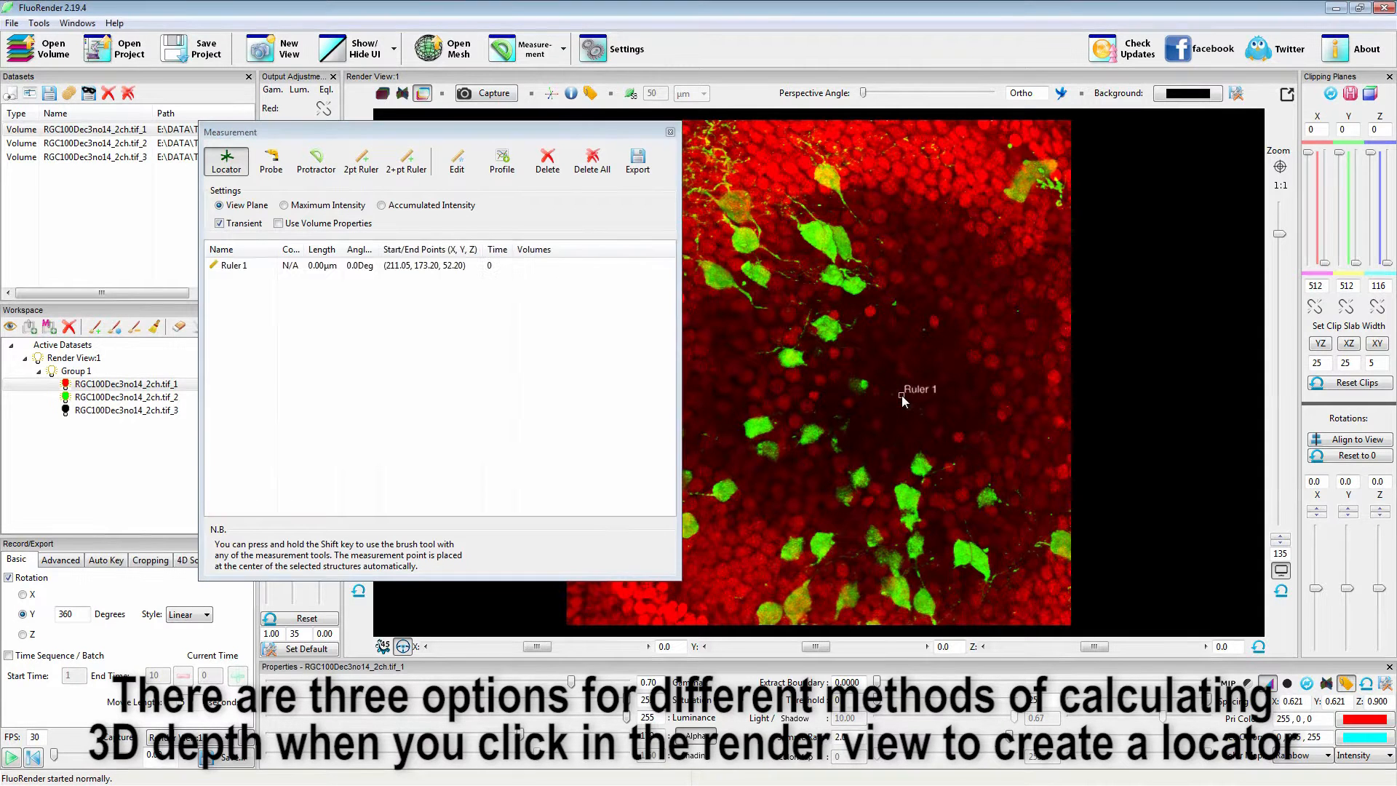
pyautogui.click(226, 160)
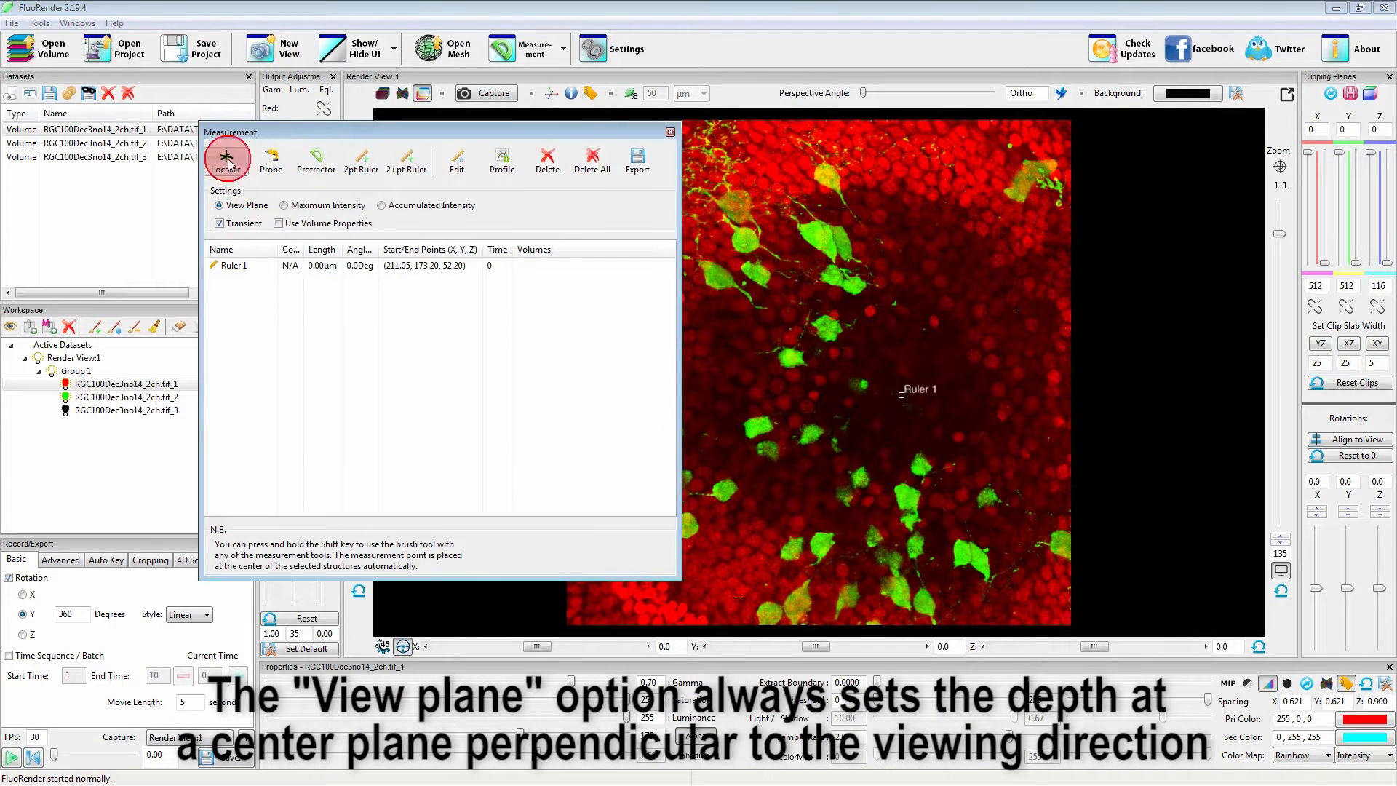
# Enable rotation angle locking and turn the view 90 degrees around Y and back to inspect the locator's depth
pyautogui.click(311, 131)
pyautogui.moveTo(312, 131); pyautogui.dragTo(279, 117)
pyautogui.click(382, 645)
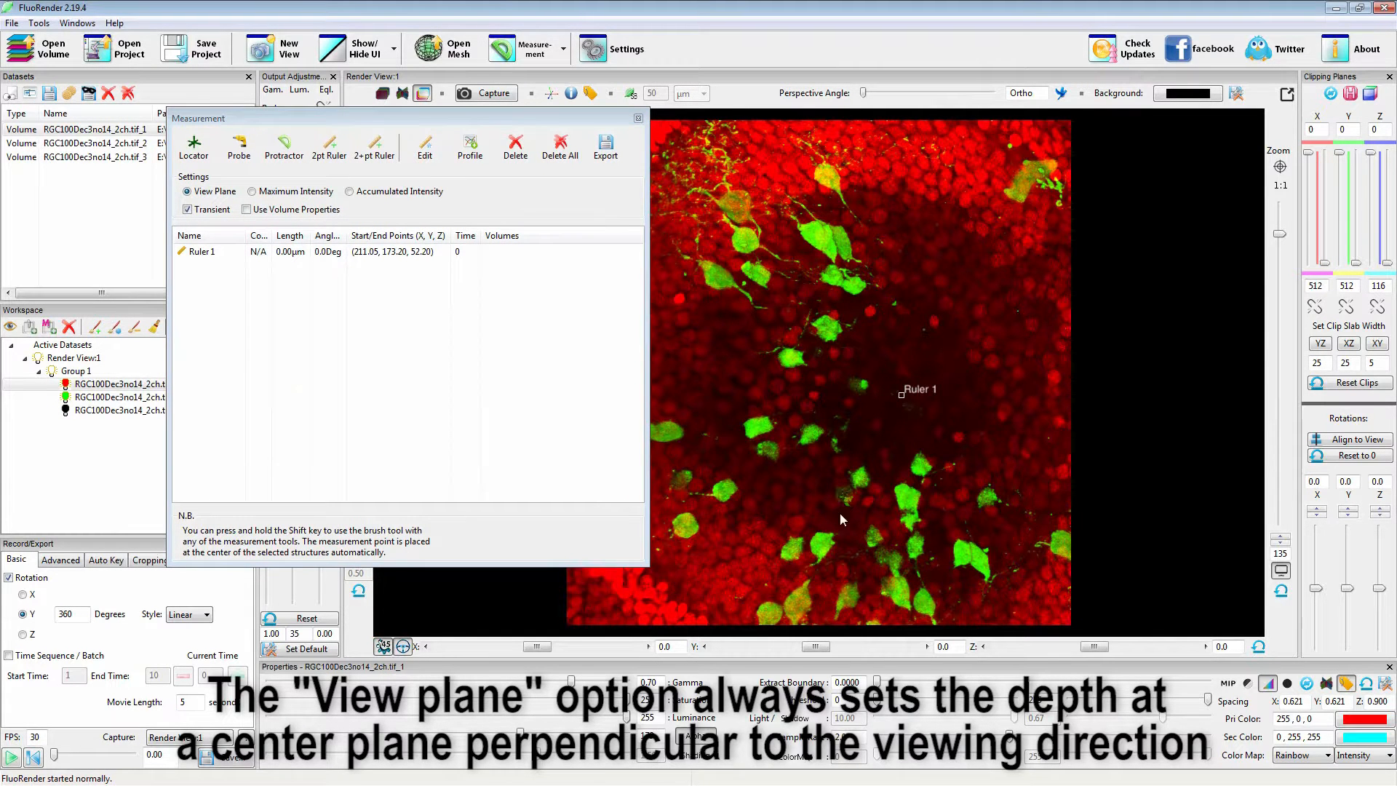
pyautogui.moveTo(767, 427); pyautogui.dragTo(978, 437)
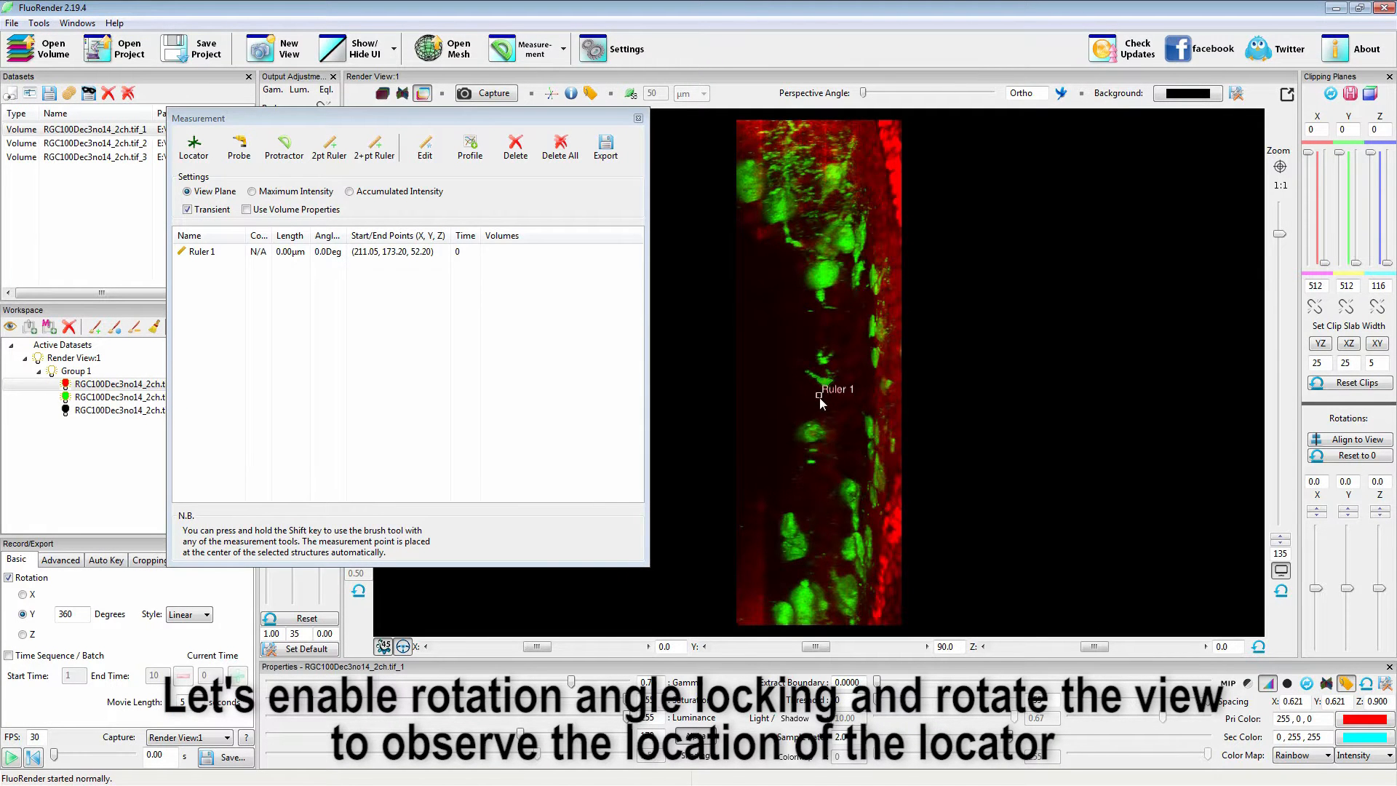
pyautogui.moveTo(961, 451); pyautogui.dragTo(739, 443)
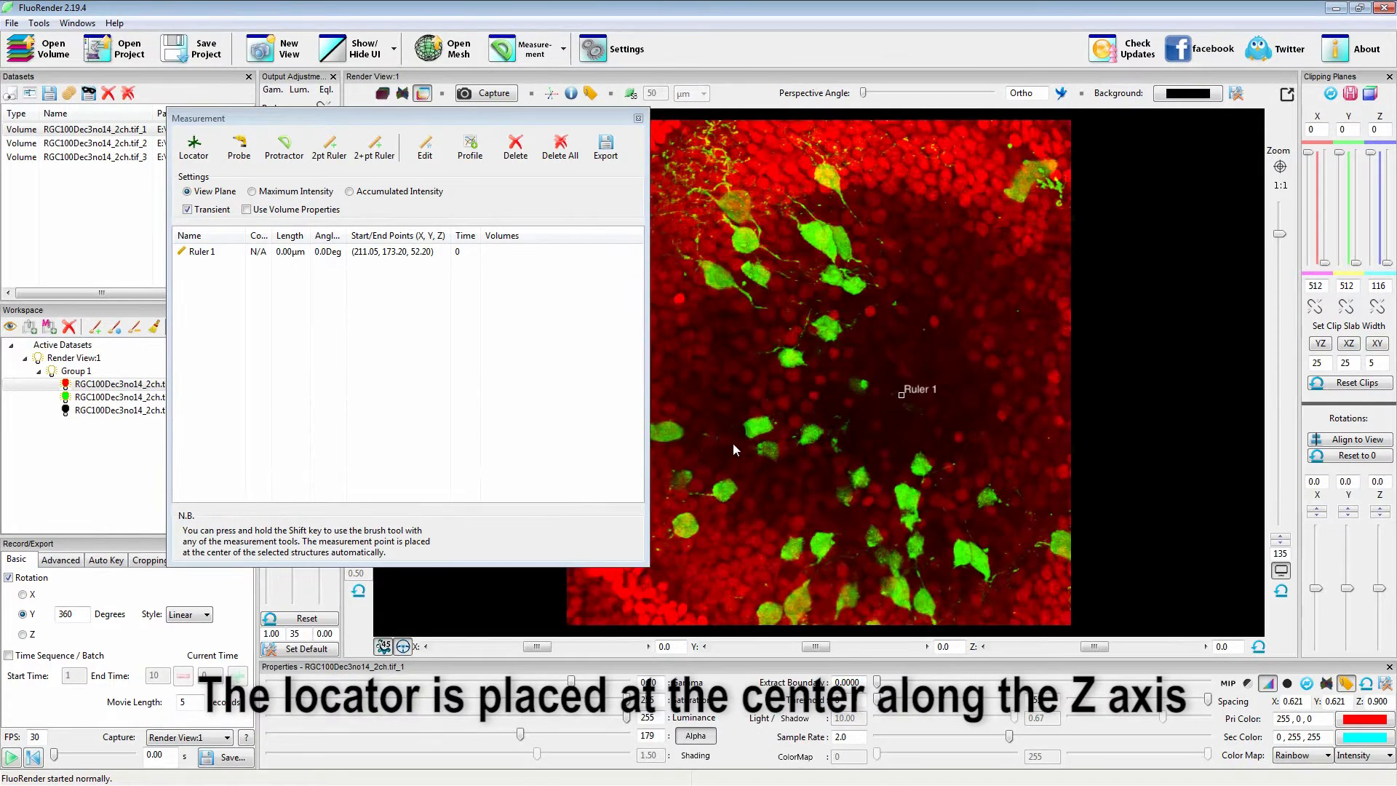
# Place a second locator close to the first using Maximum Intensity depth, and compare their depths from the side
pyautogui.click(211, 153)
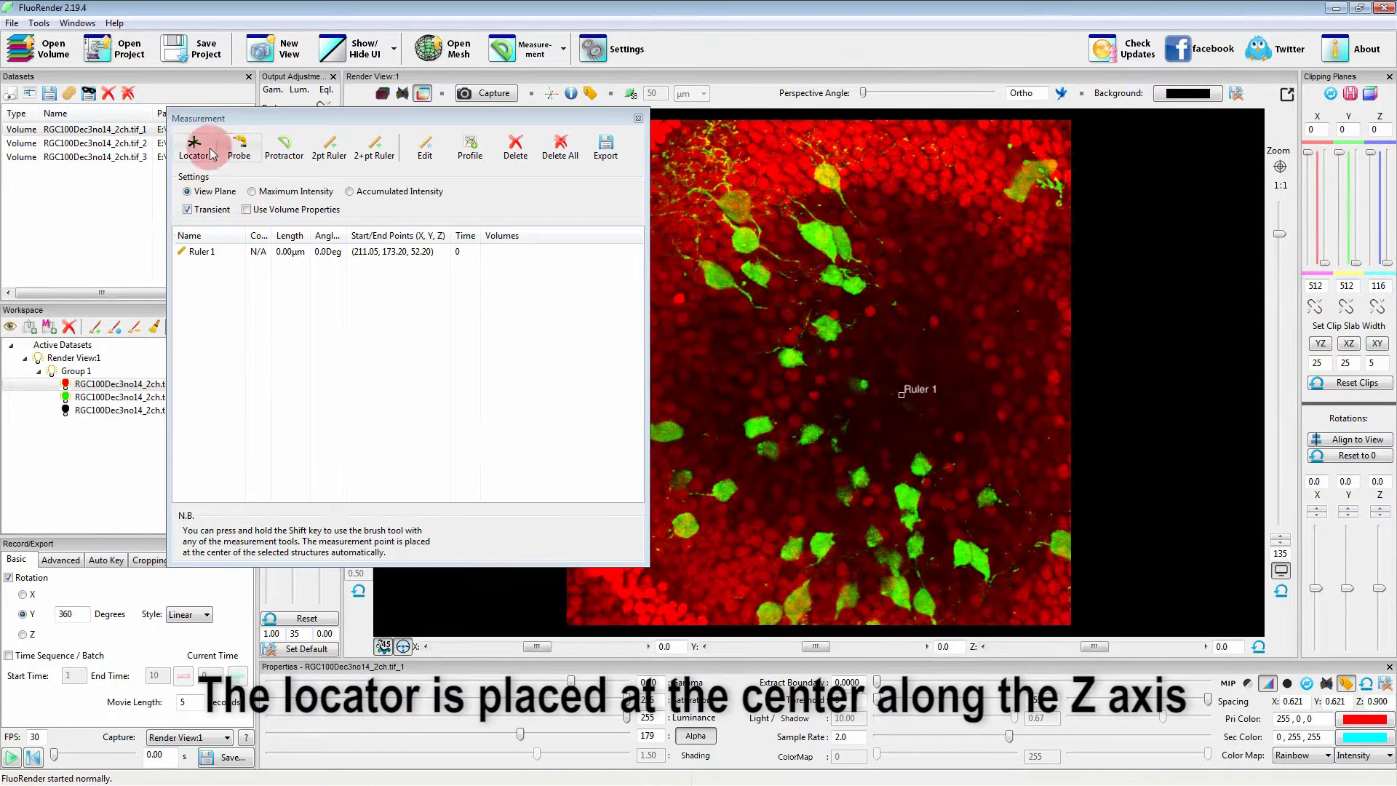
pyautogui.click(252, 192)
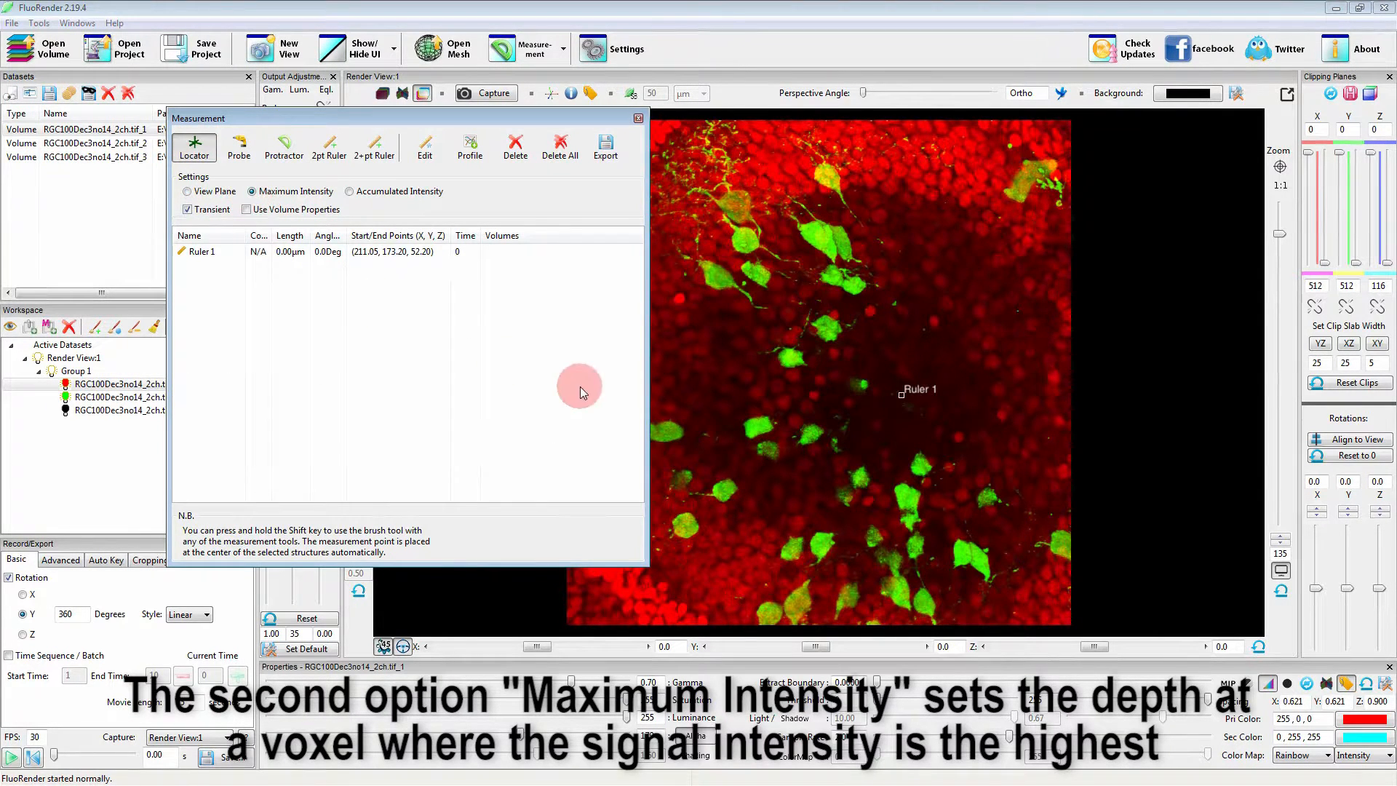
pyautogui.click(909, 407)
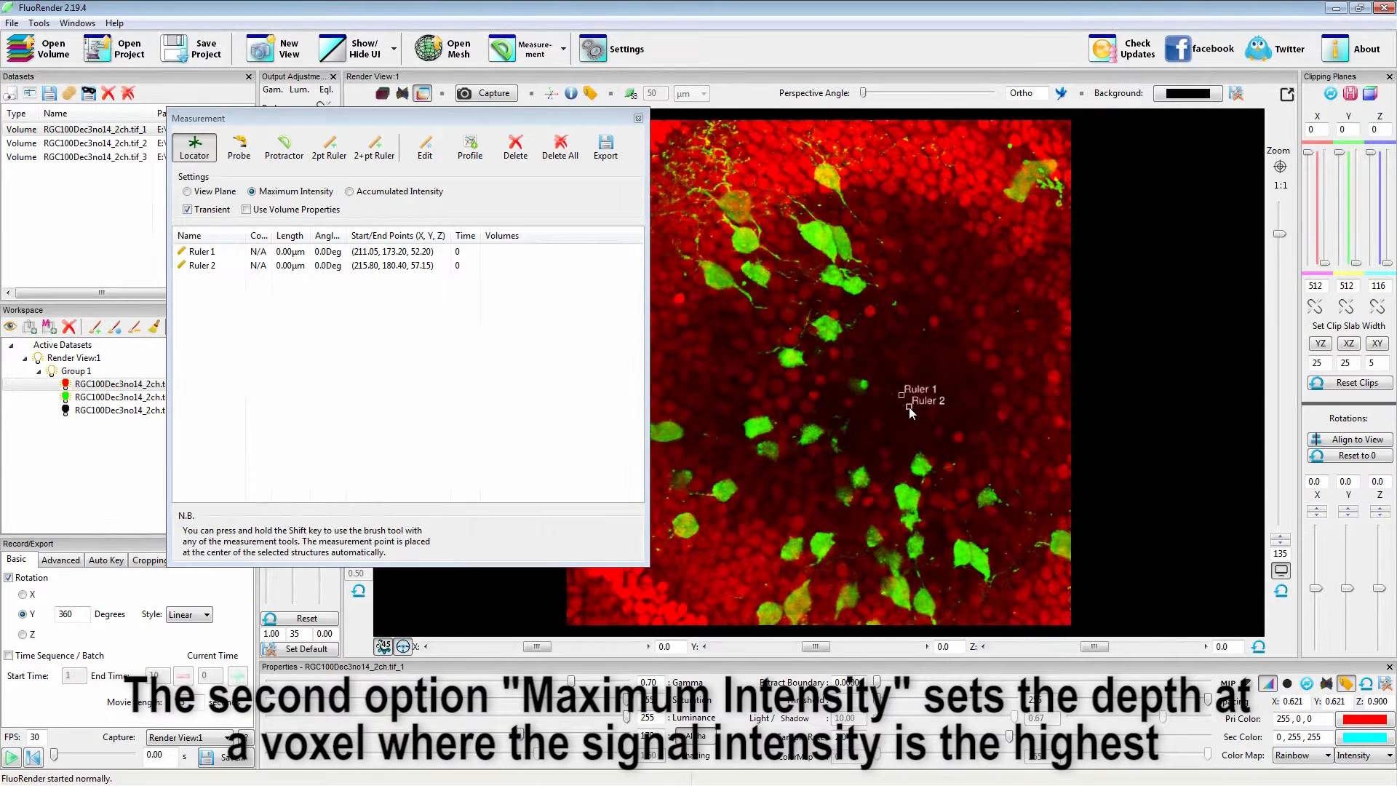
pyautogui.click(193, 148)
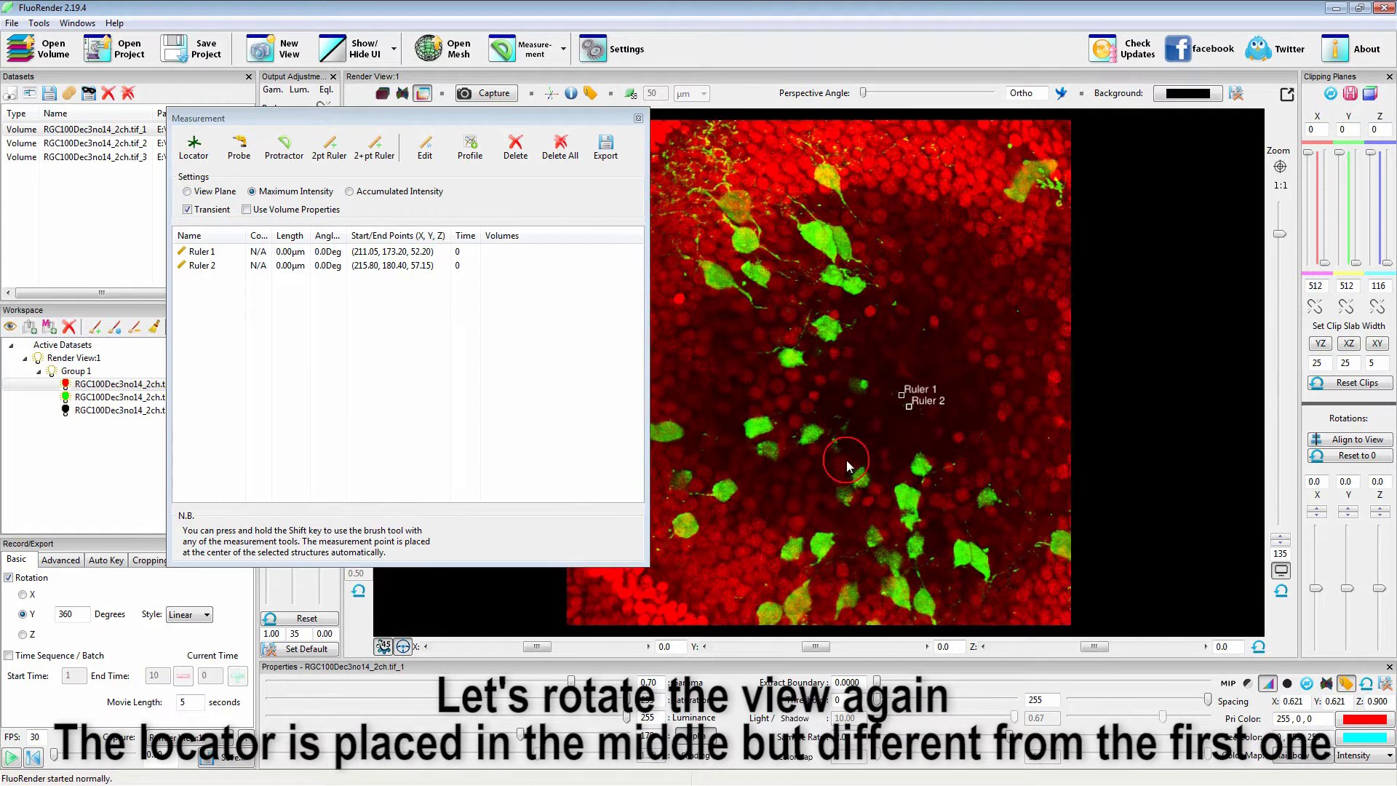
pyautogui.moveTo(837, 452); pyautogui.dragTo(993, 477)
pyautogui.moveTo(812, 417); pyautogui.dragTo(1072, 470)
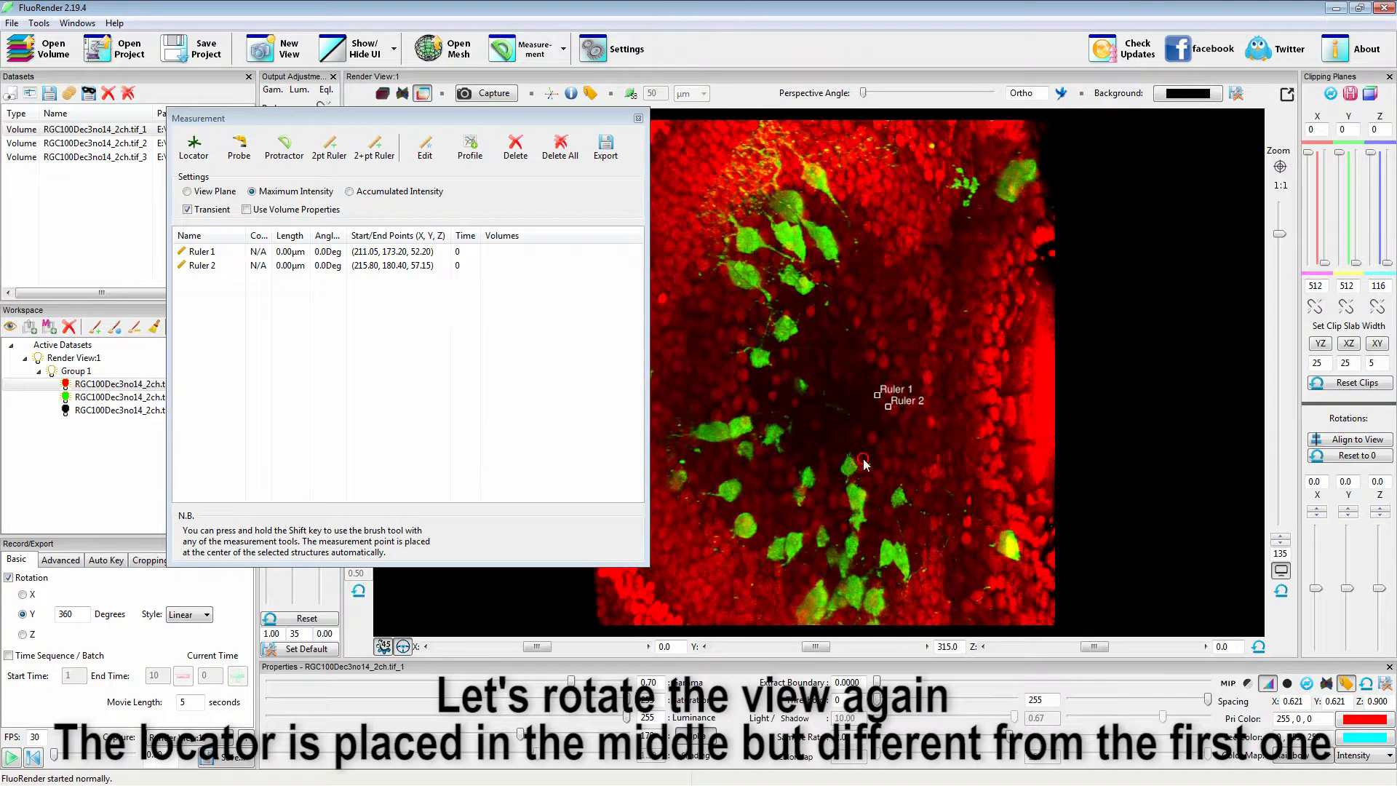
pyautogui.moveTo(844, 463); pyautogui.dragTo(974, 466)
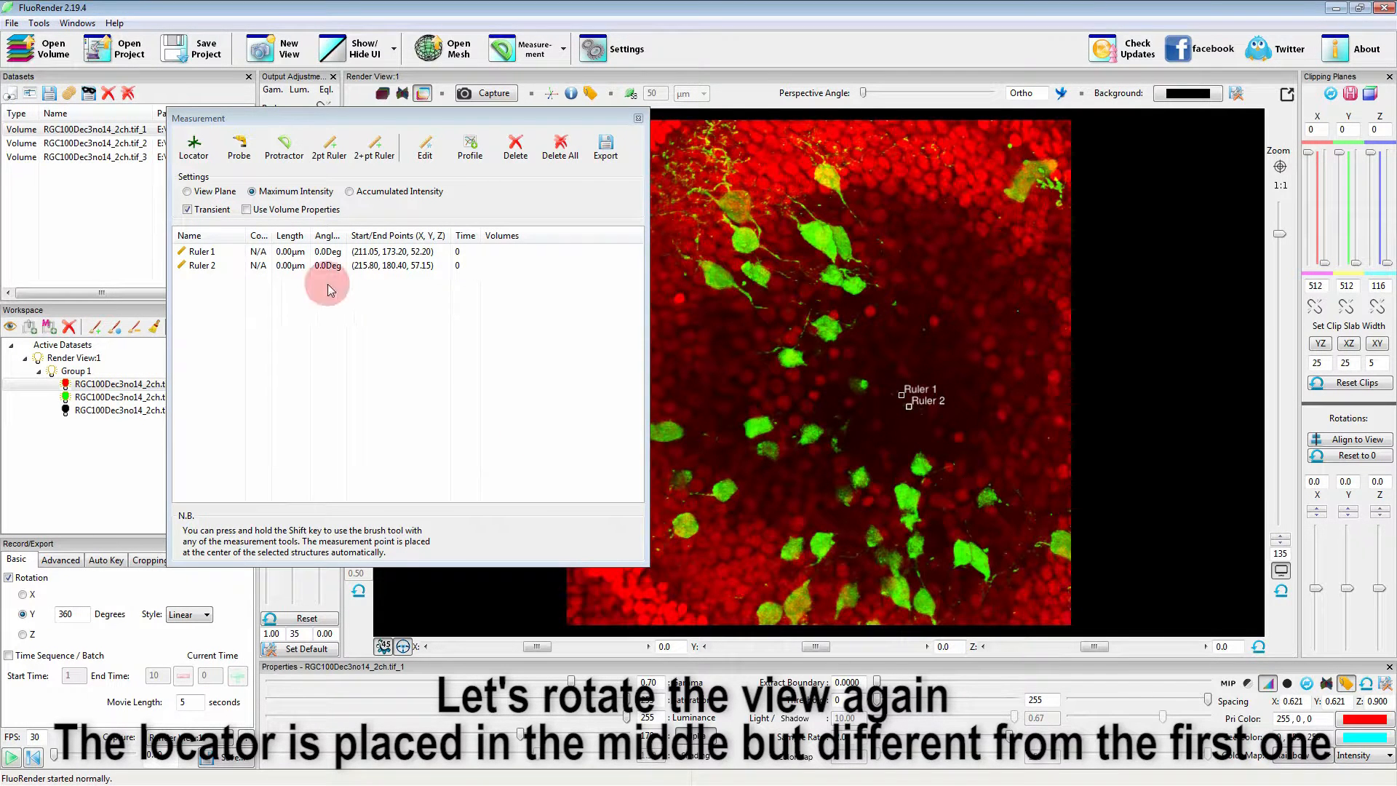
# Place a third locator beside the other two using the Accumulated Intensity depth option
pyautogui.click(191, 153)
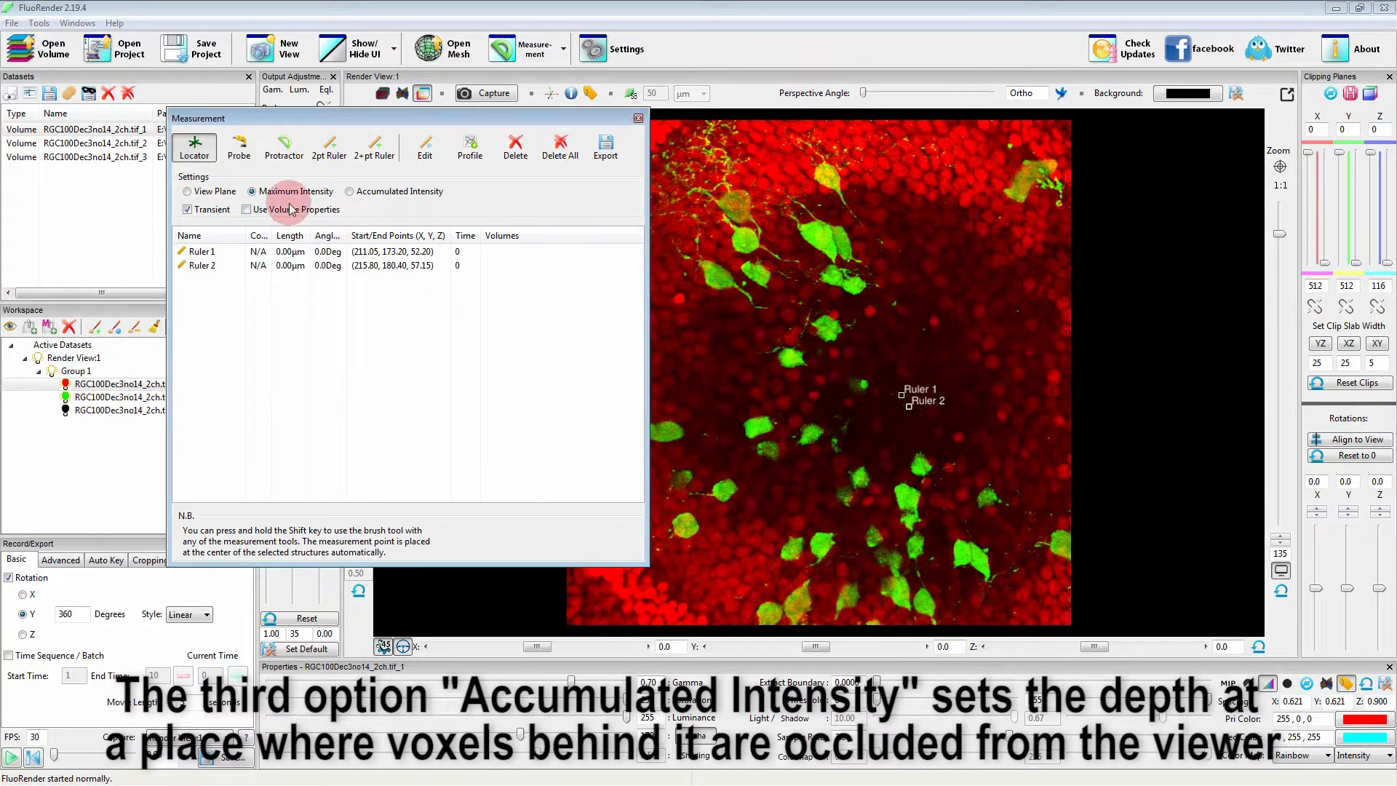
pyautogui.click(350, 192)
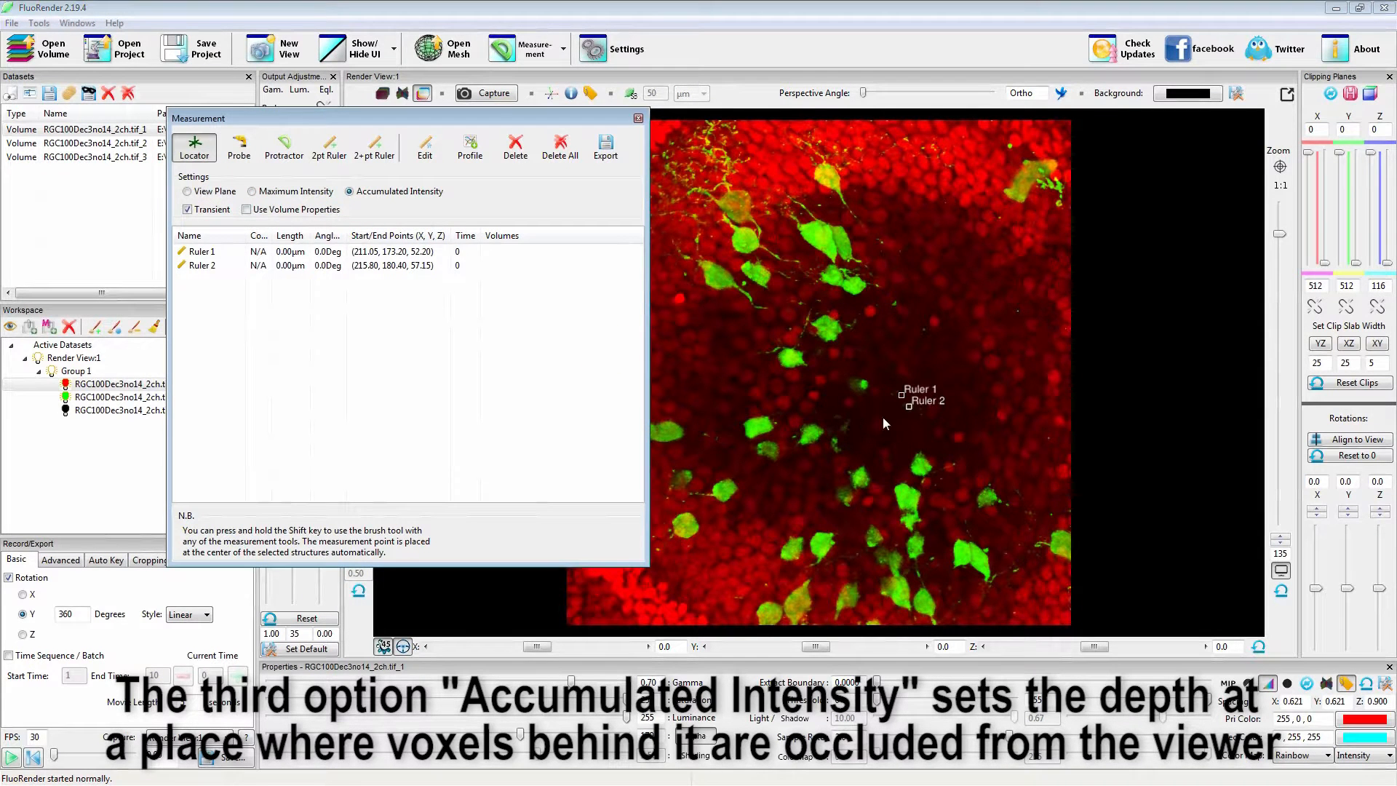
pyautogui.click(896, 404)
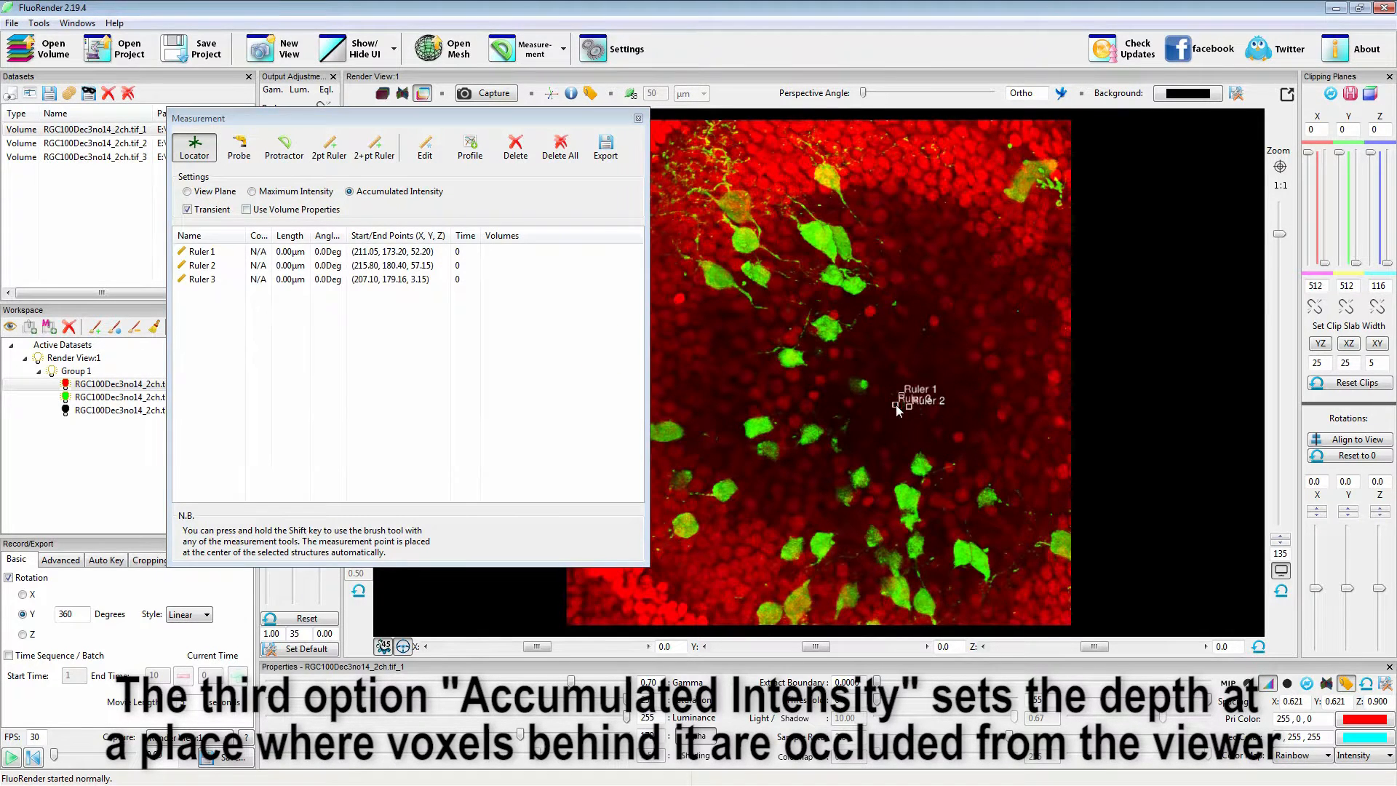
pyautogui.click(193, 146)
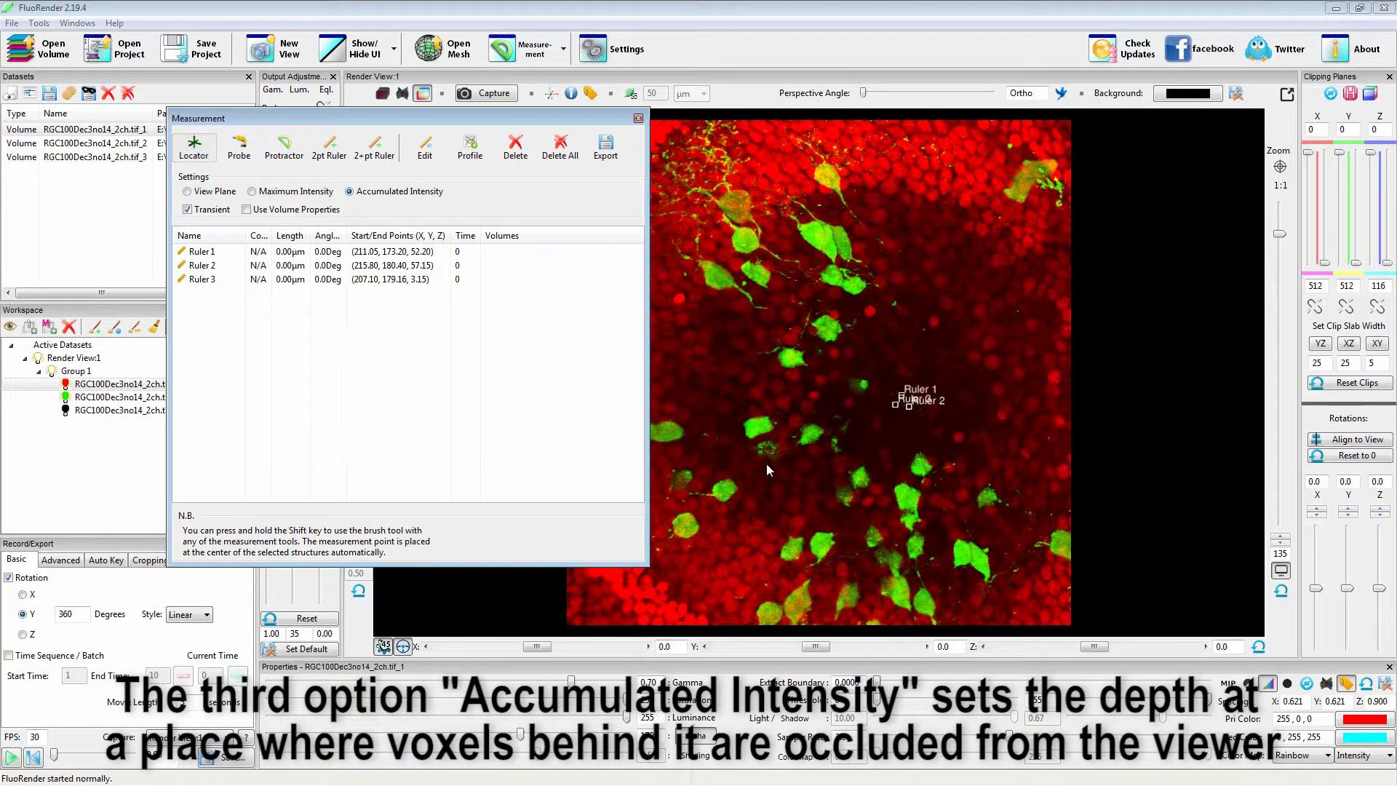
# Compare the three locators' depths from the side view, return to the front view, and delete all locators
pyautogui.moveTo(1020, 470); pyautogui.dragTo(800, 463)
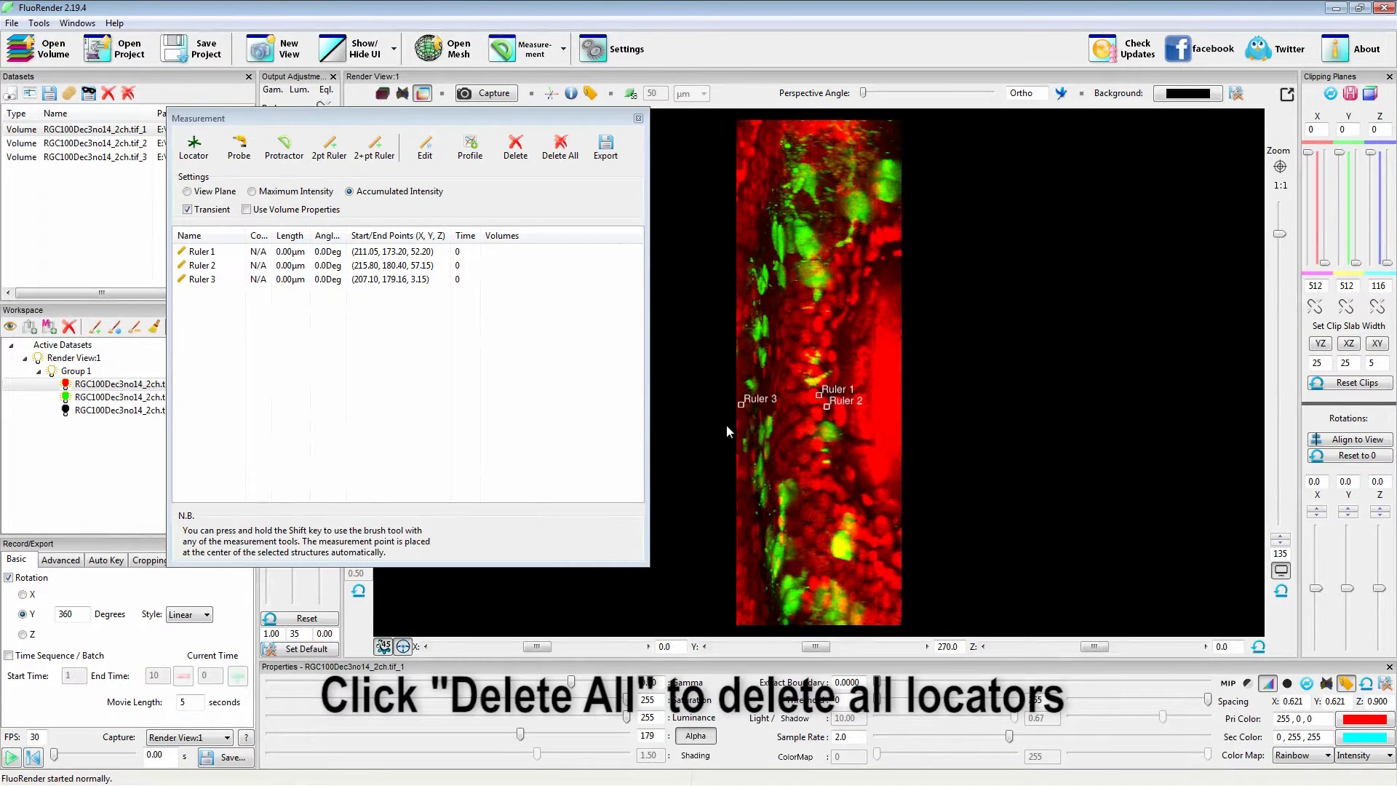
pyautogui.moveTo(805, 434); pyautogui.dragTo(997, 440)
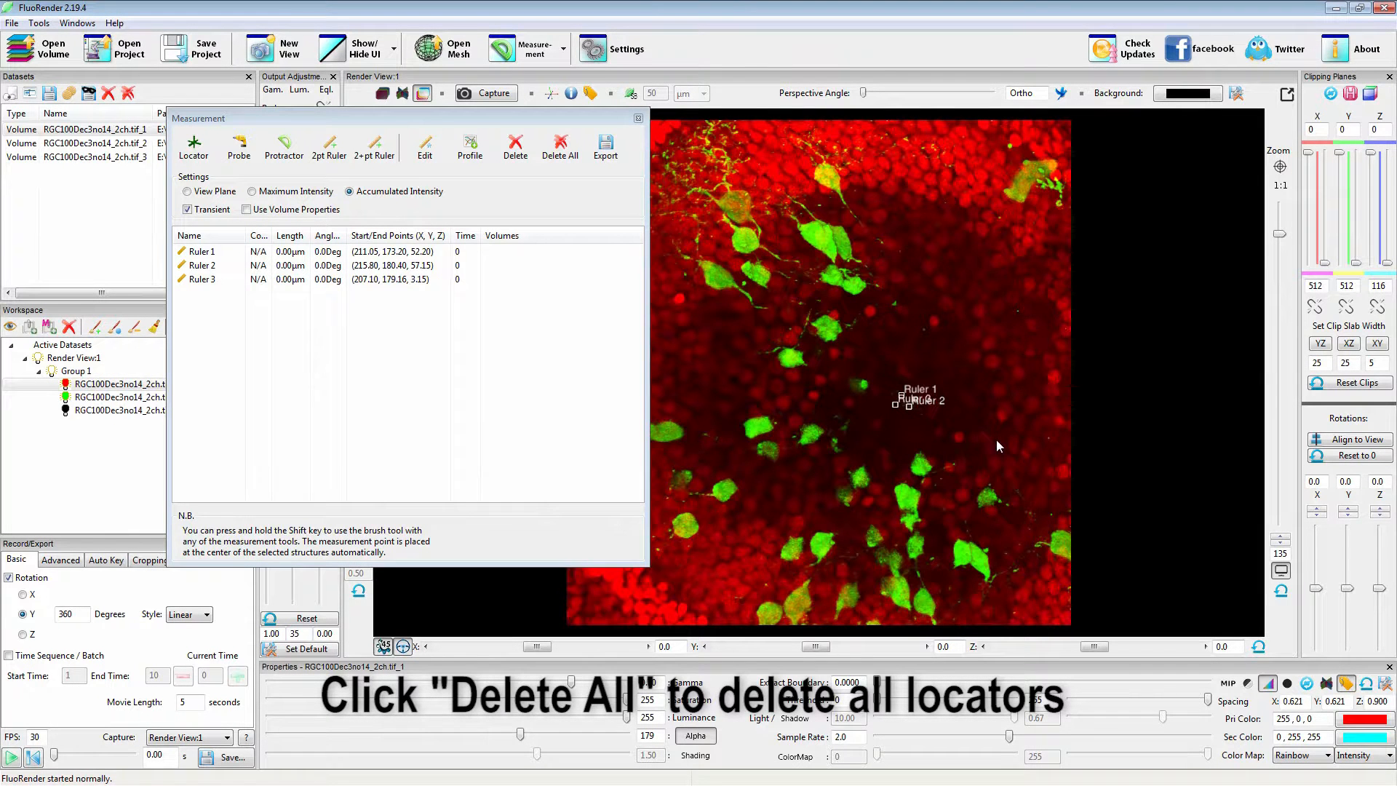
pyautogui.click(565, 155)
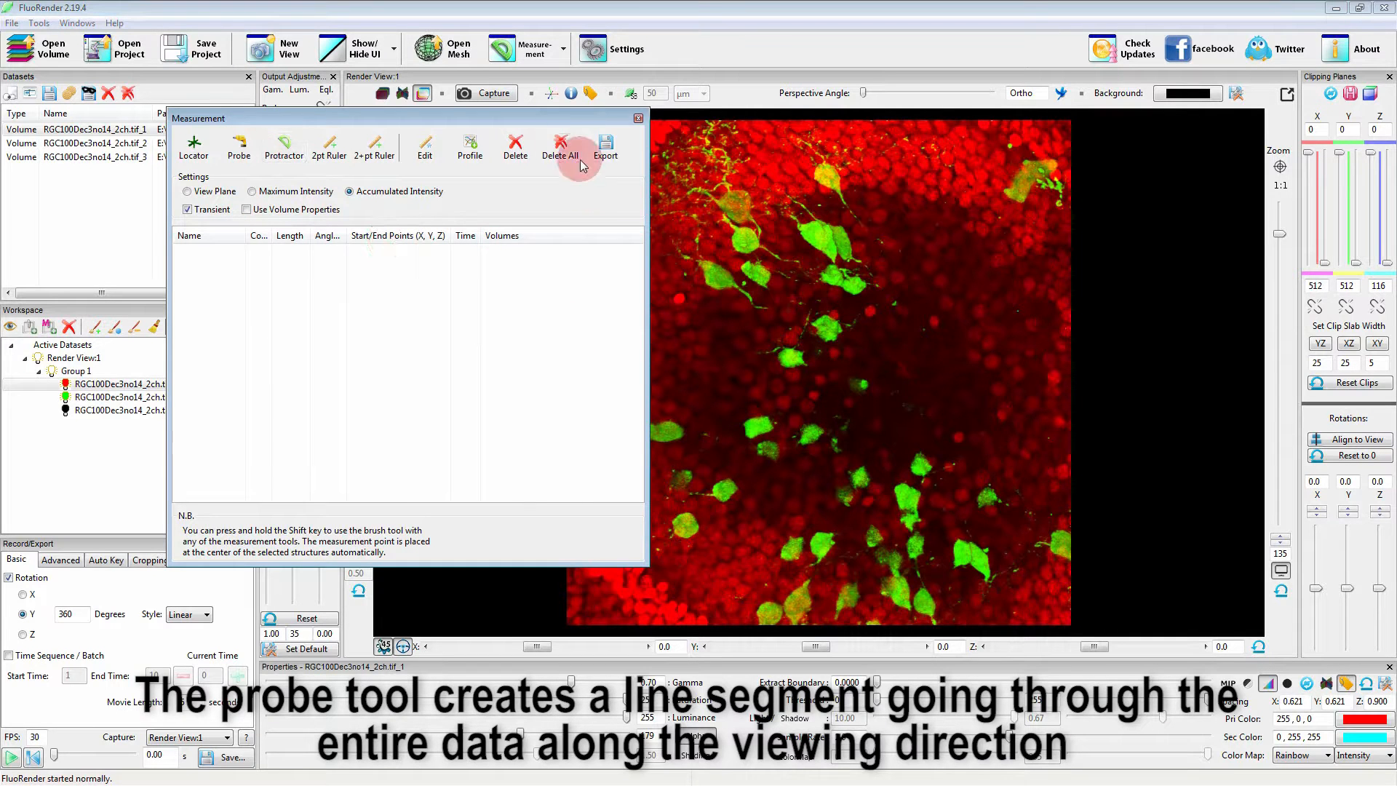
# Create a probe through the data from the side view at 90 degrees around Y, and show its full length from the front
pyautogui.moveTo(725, 422); pyautogui.dragTo(975, 440)
pyautogui.click(239, 146)
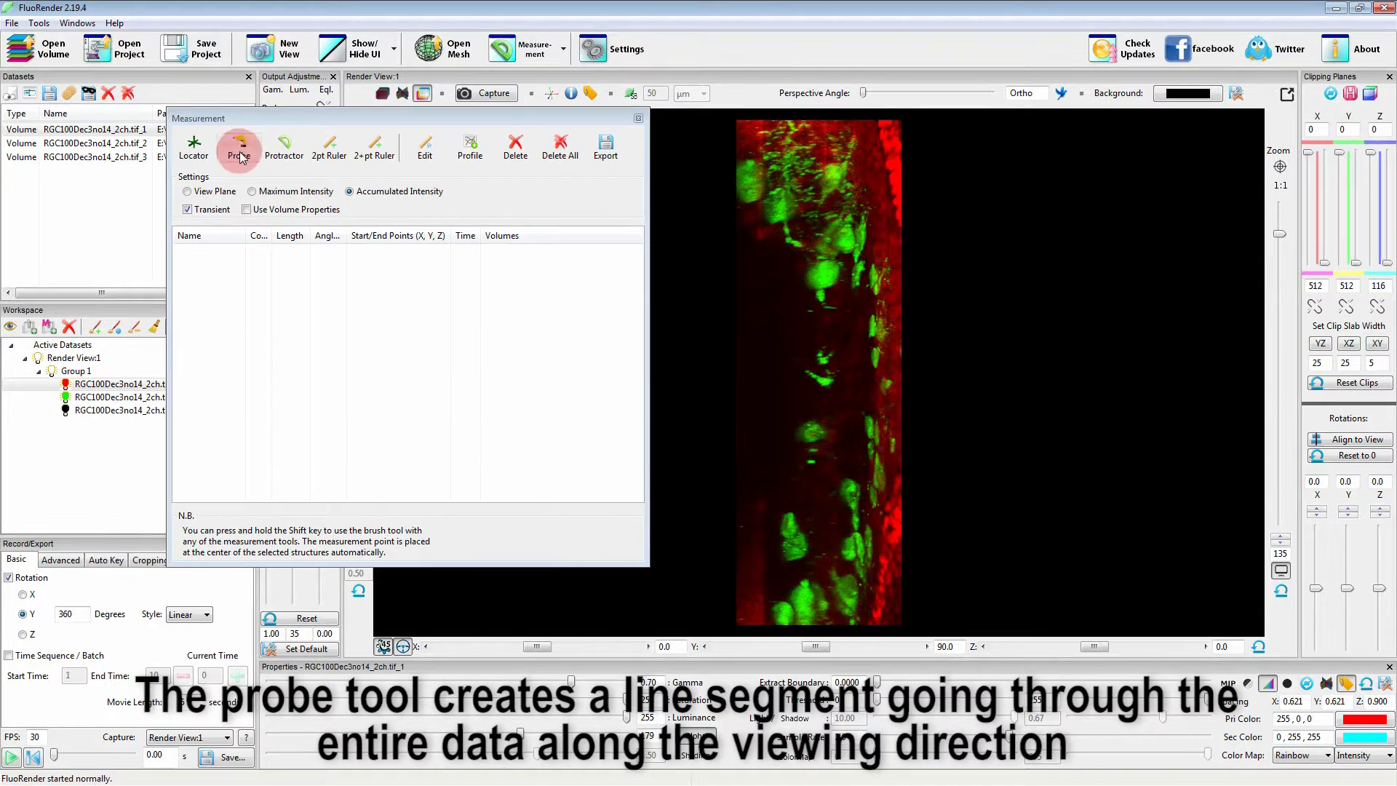
pyautogui.click(841, 389)
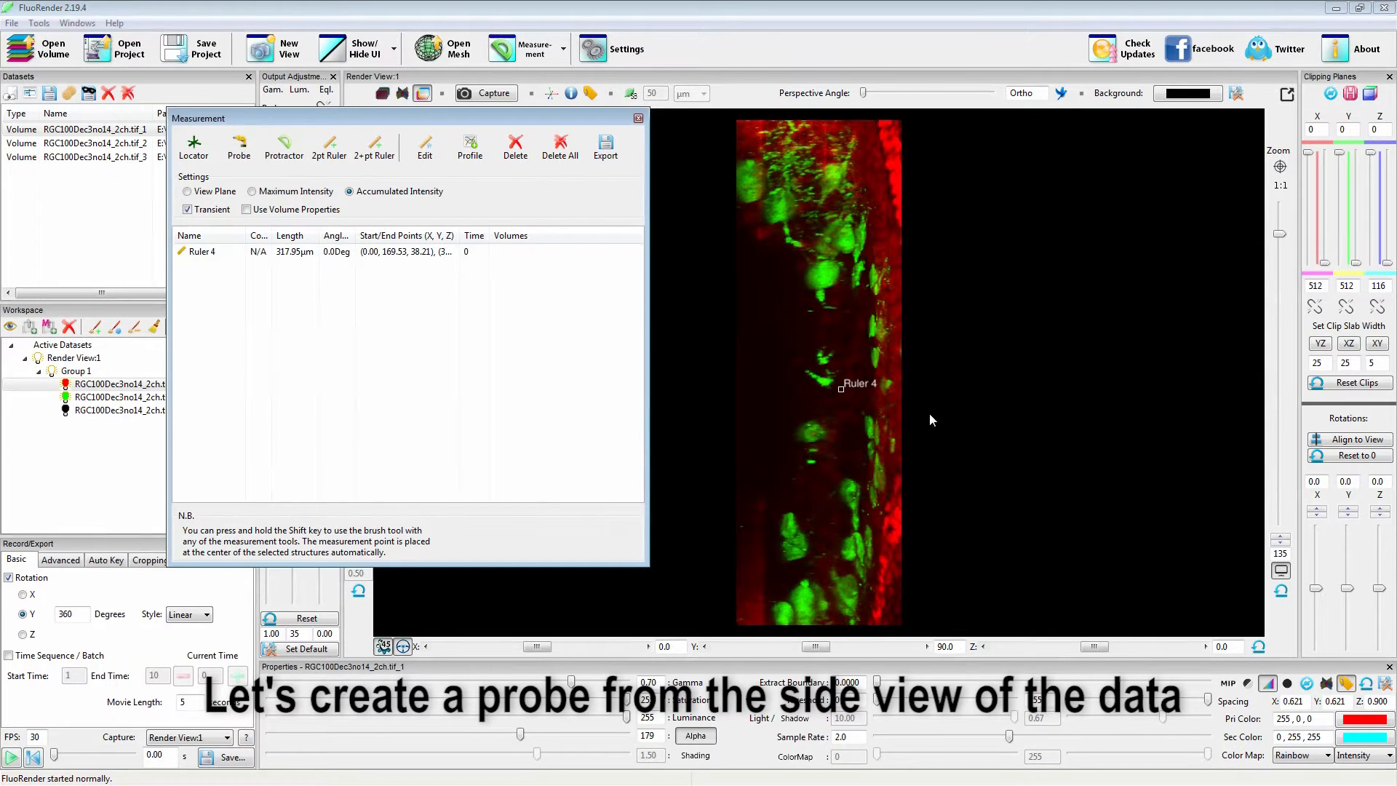
pyautogui.moveTo(948, 430); pyautogui.dragTo(663, 415)
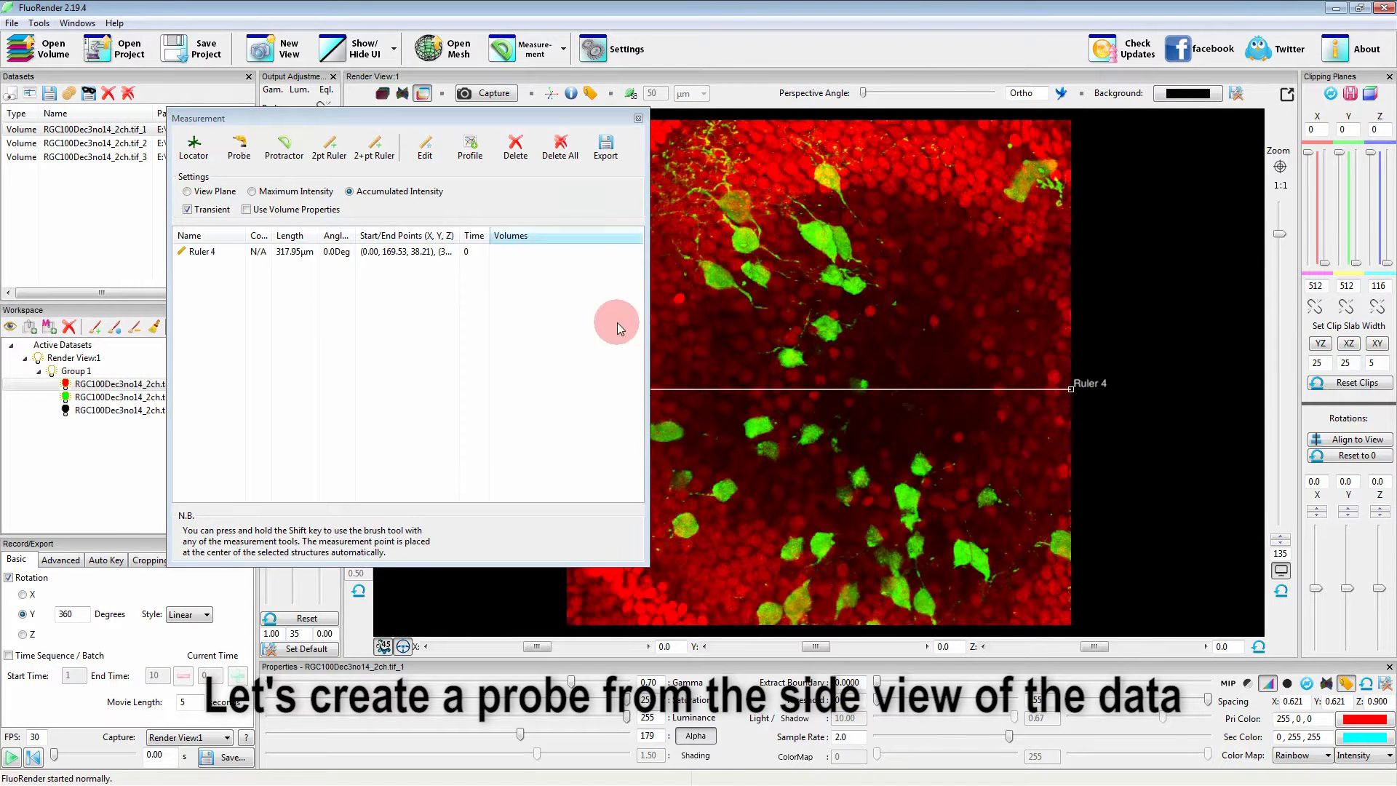
pyautogui.moveTo(534, 117); pyautogui.dragTo(410, 130)
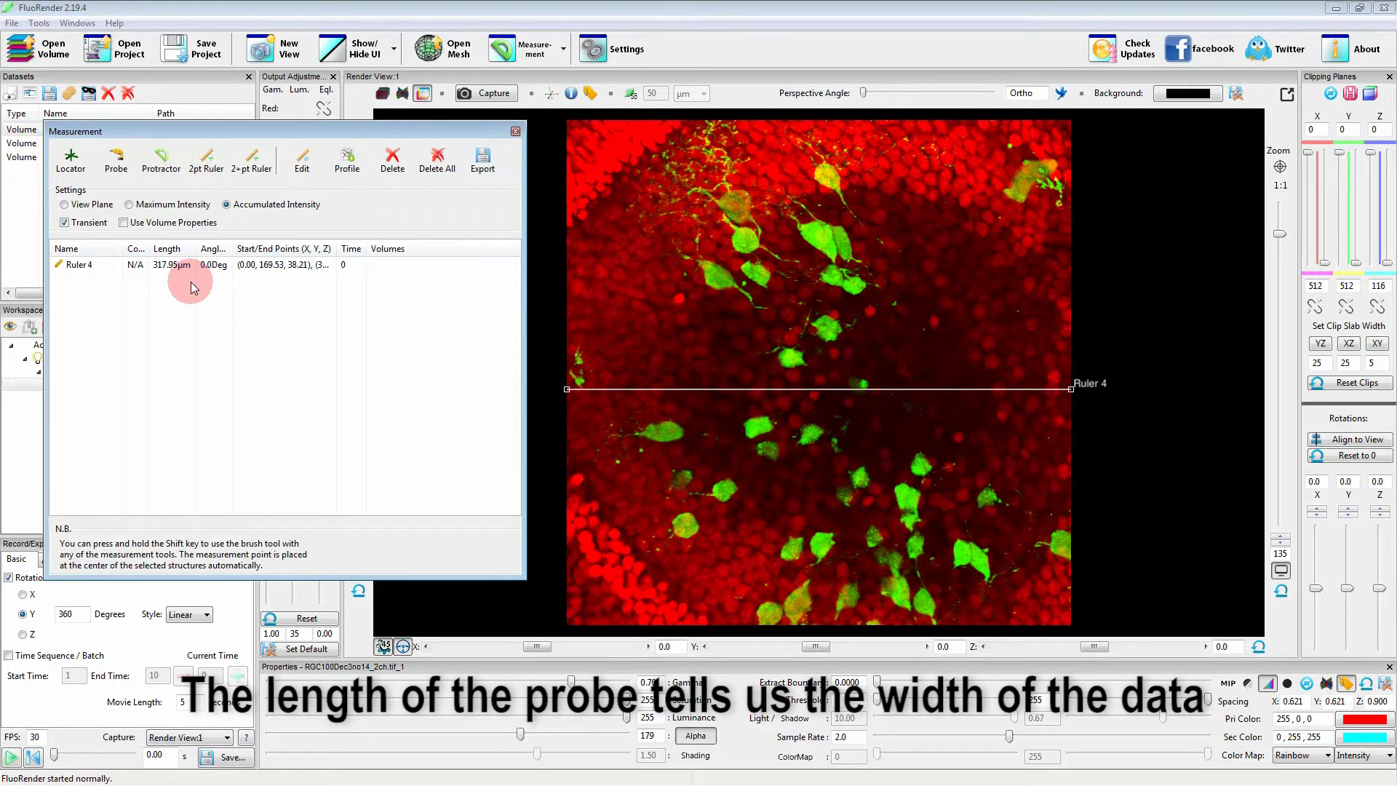
# Measure the angle formed by three green cells near the center with the Protractor, using channel RGC100Dec3no14_2ch.tif_2 and Maximum Intensity depth
pyautogui.moveTo(196, 131); pyautogui.dragTo(342, 163)
pyautogui.click(88, 396)
pyautogui.click(232, 197)
pyautogui.click(233, 196)
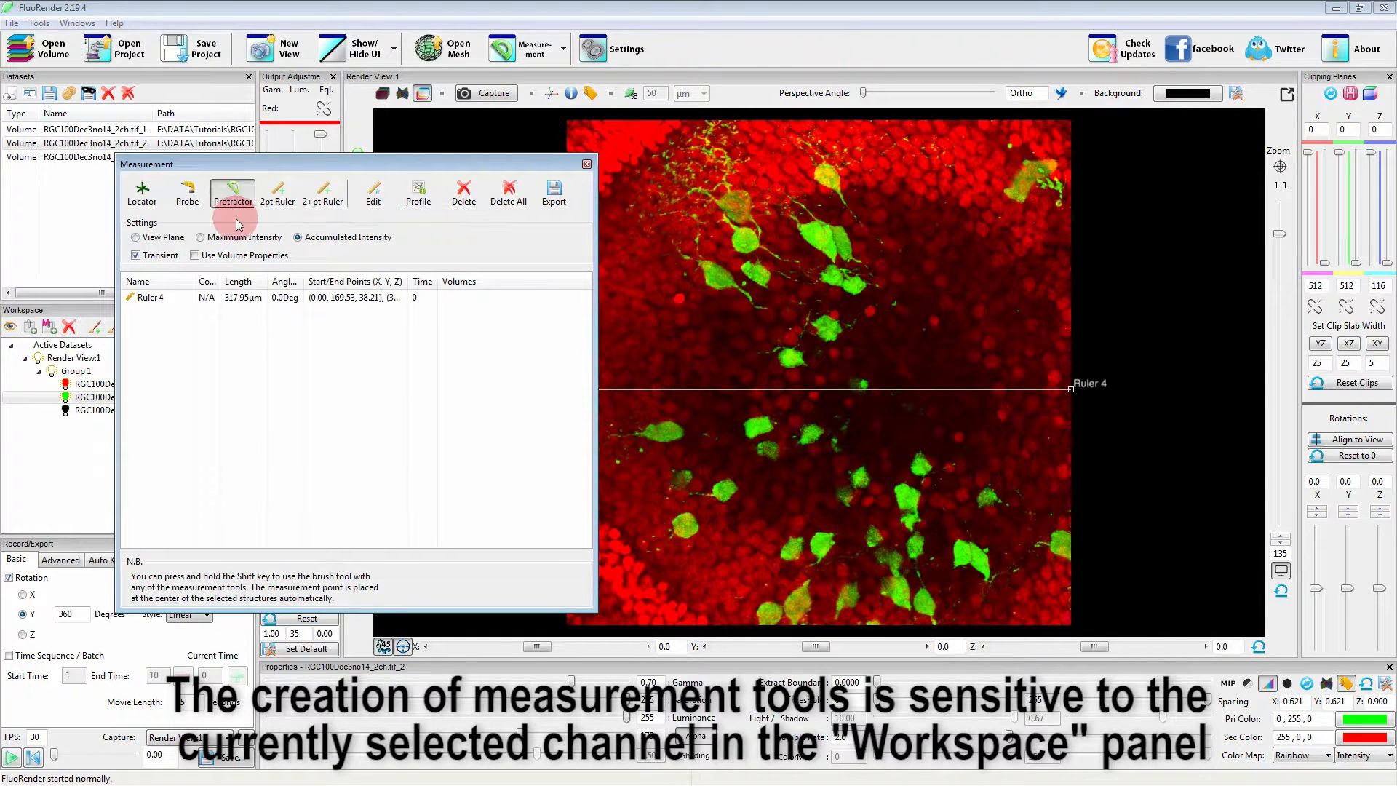
pyautogui.click(201, 238)
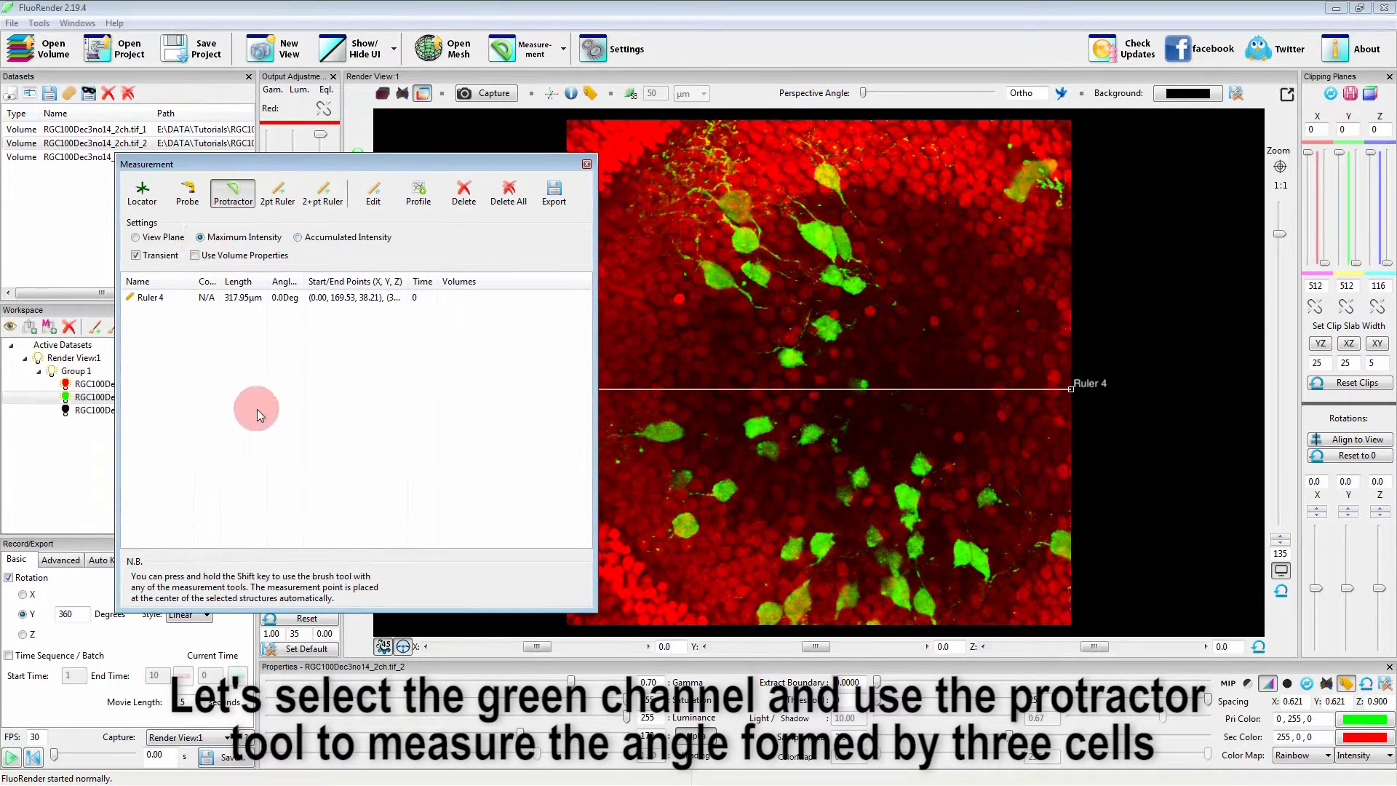
pyautogui.click(755, 428)
pyautogui.click(791, 357)
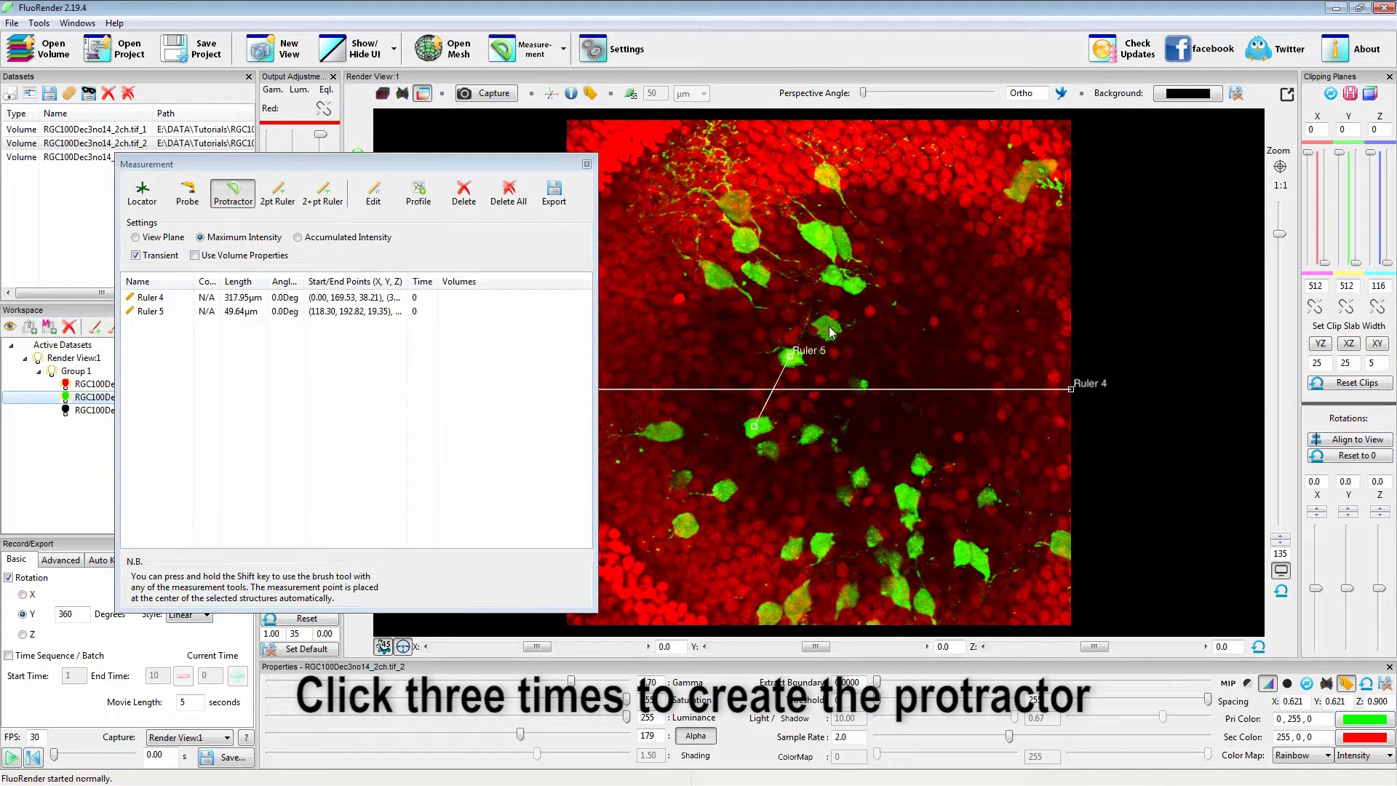
pyautogui.click(829, 326)
pyautogui.click(233, 193)
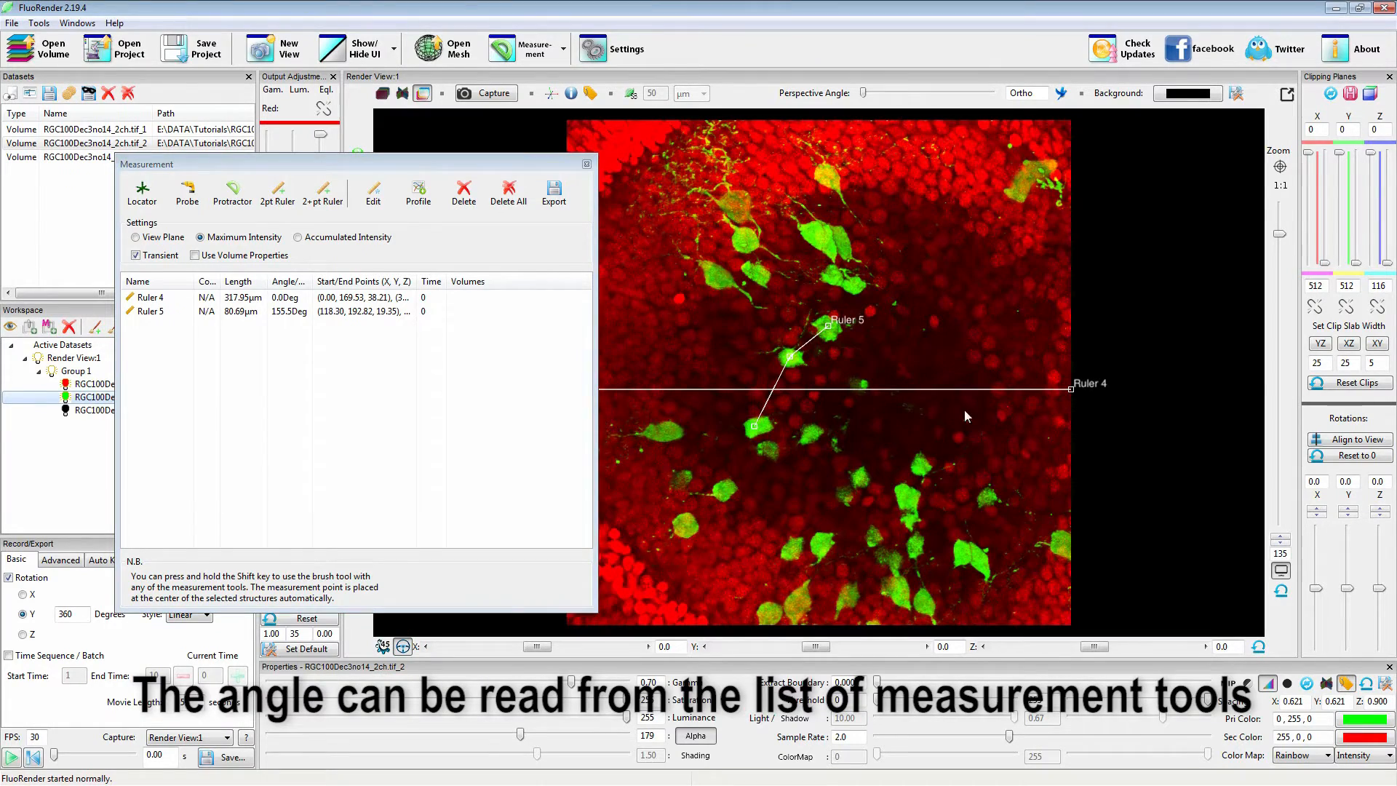
# Rotate the view freely to inspect the protractor in 3D, select its list entry, and reset the view rotation
pyautogui.moveTo(939, 448)
pyautogui.mouseDown()
pyautogui.moveTo(791, 378)
pyautogui.moveTo(966, 444)
pyautogui.mouseUp()
pyautogui.click(282, 310)
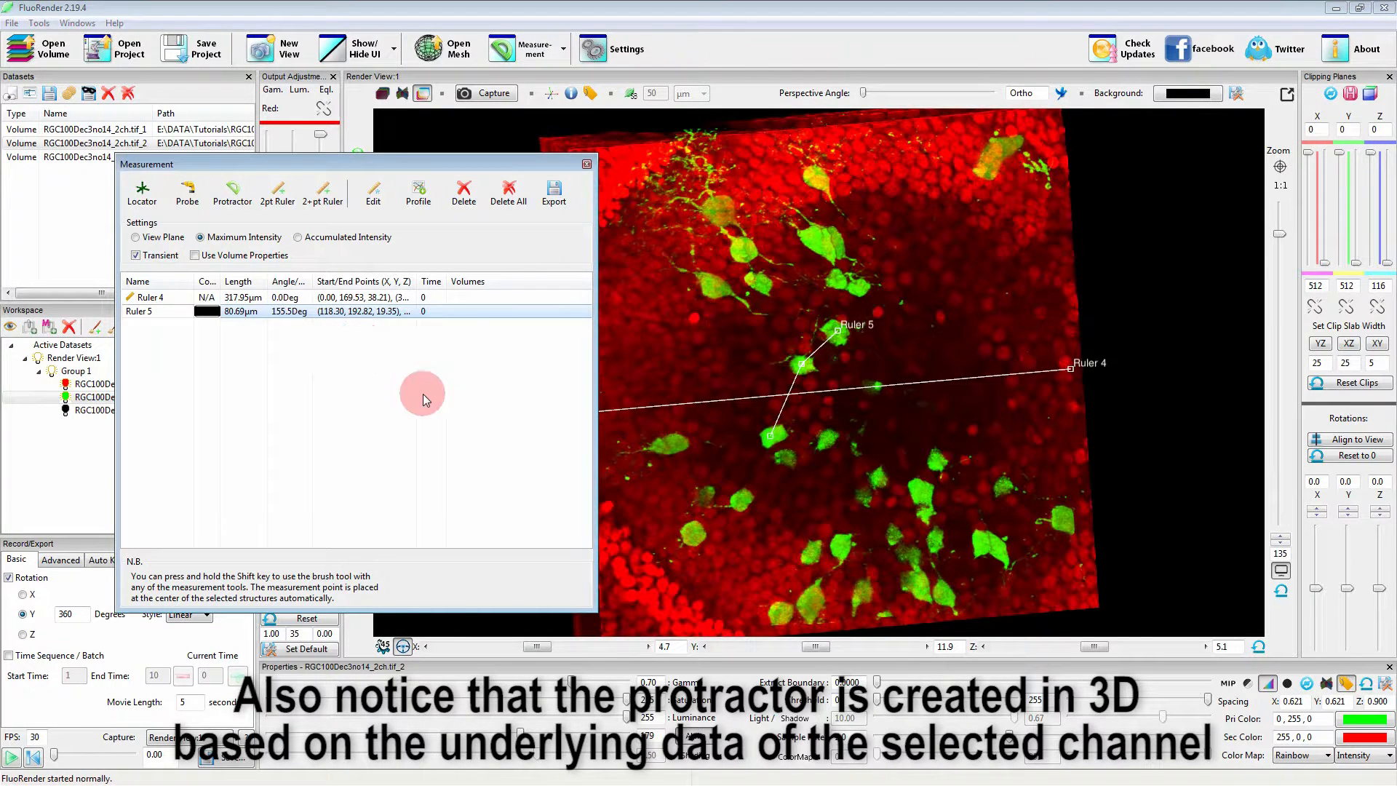
pyautogui.click(1259, 646)
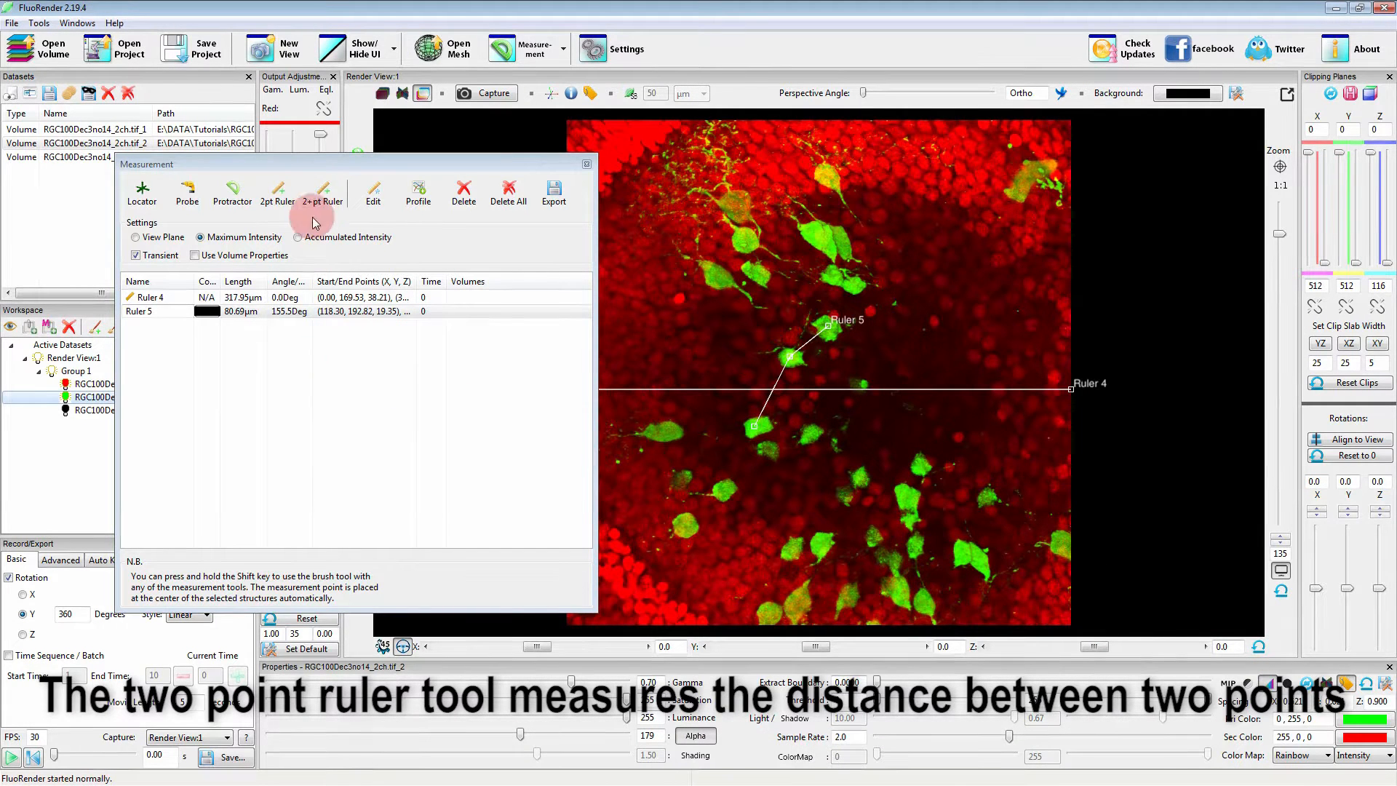
# Measure the distances between two pairs of green cells with the 2pt Ruler, one pair near the volume's upper edge and one at its lower left
pyautogui.click(277, 198)
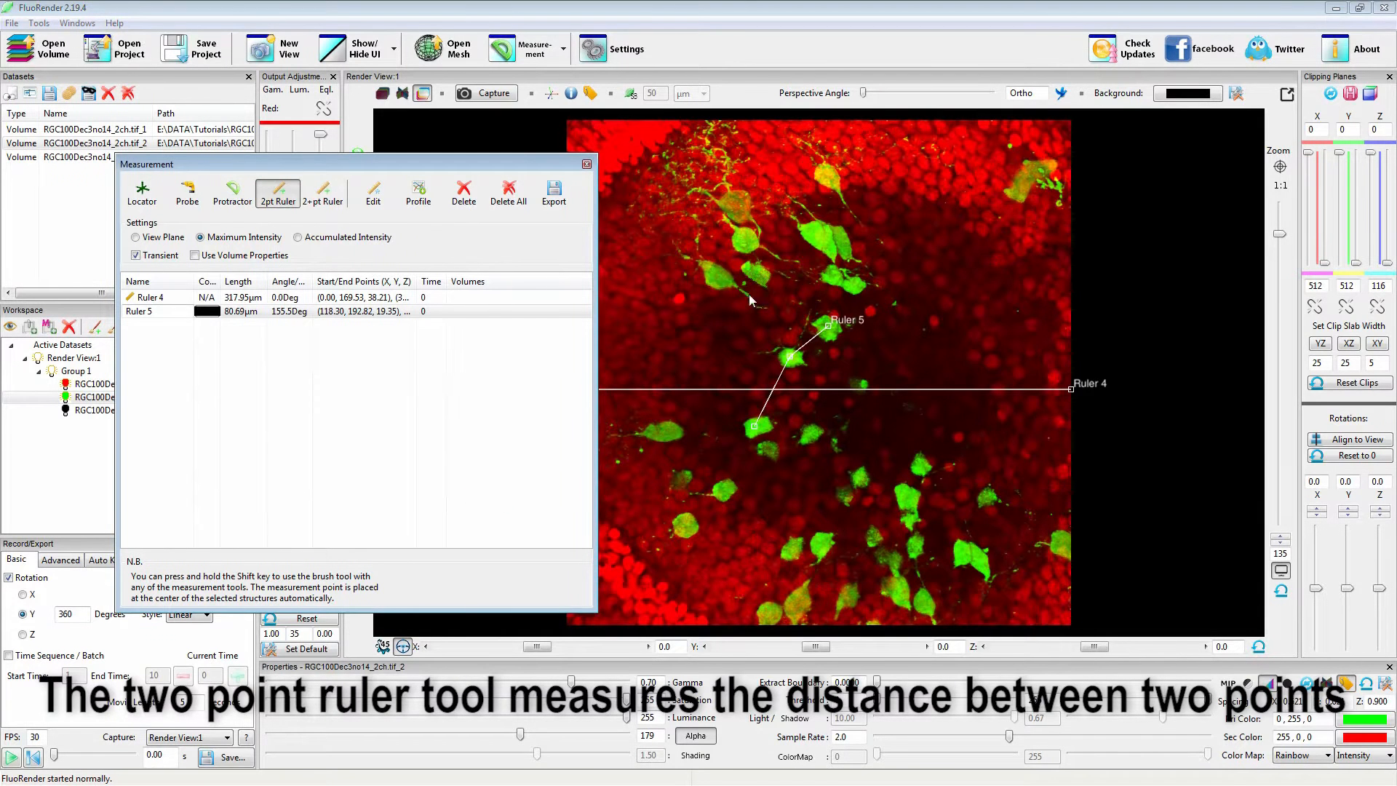
pyautogui.click(718, 277)
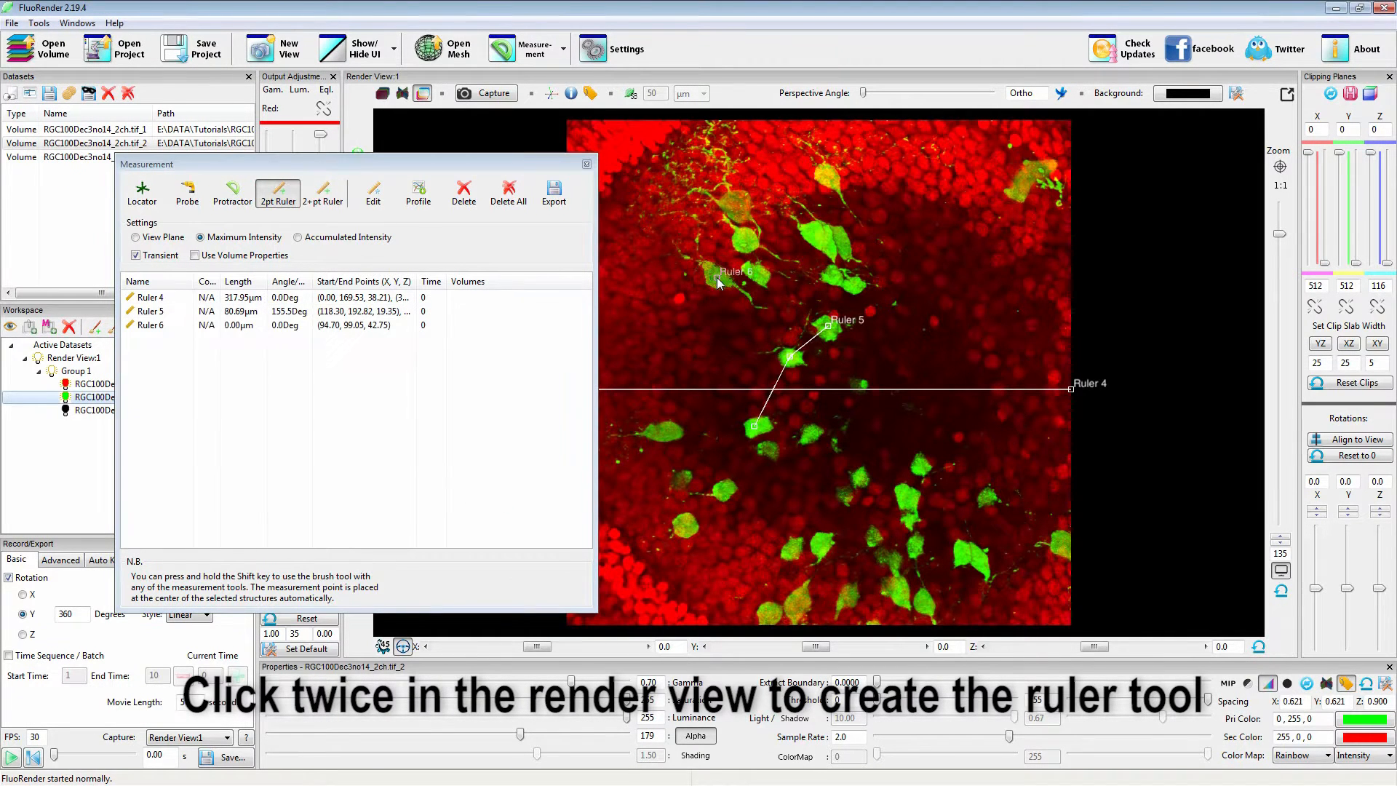
pyautogui.click(820, 240)
pyautogui.click(222, 409)
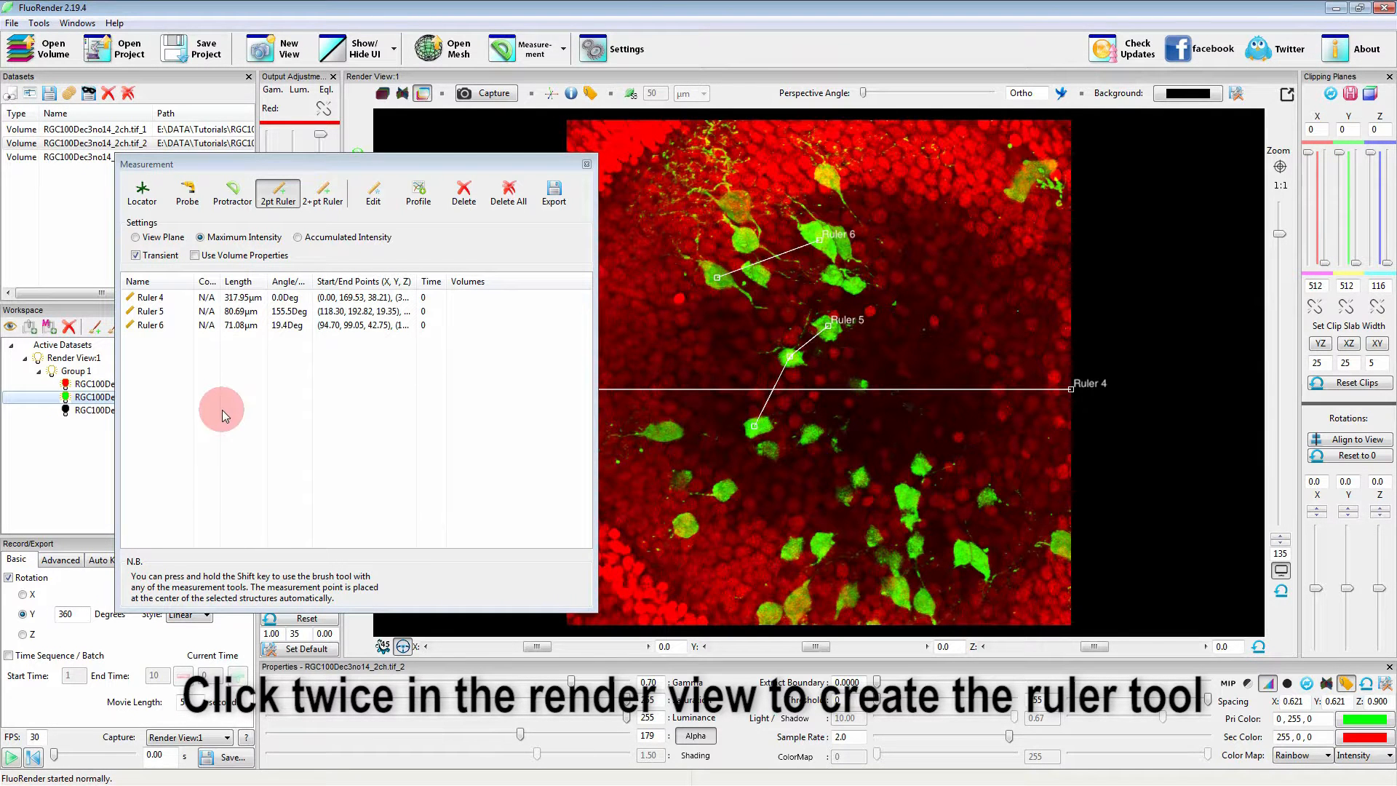
pyautogui.click(684, 526)
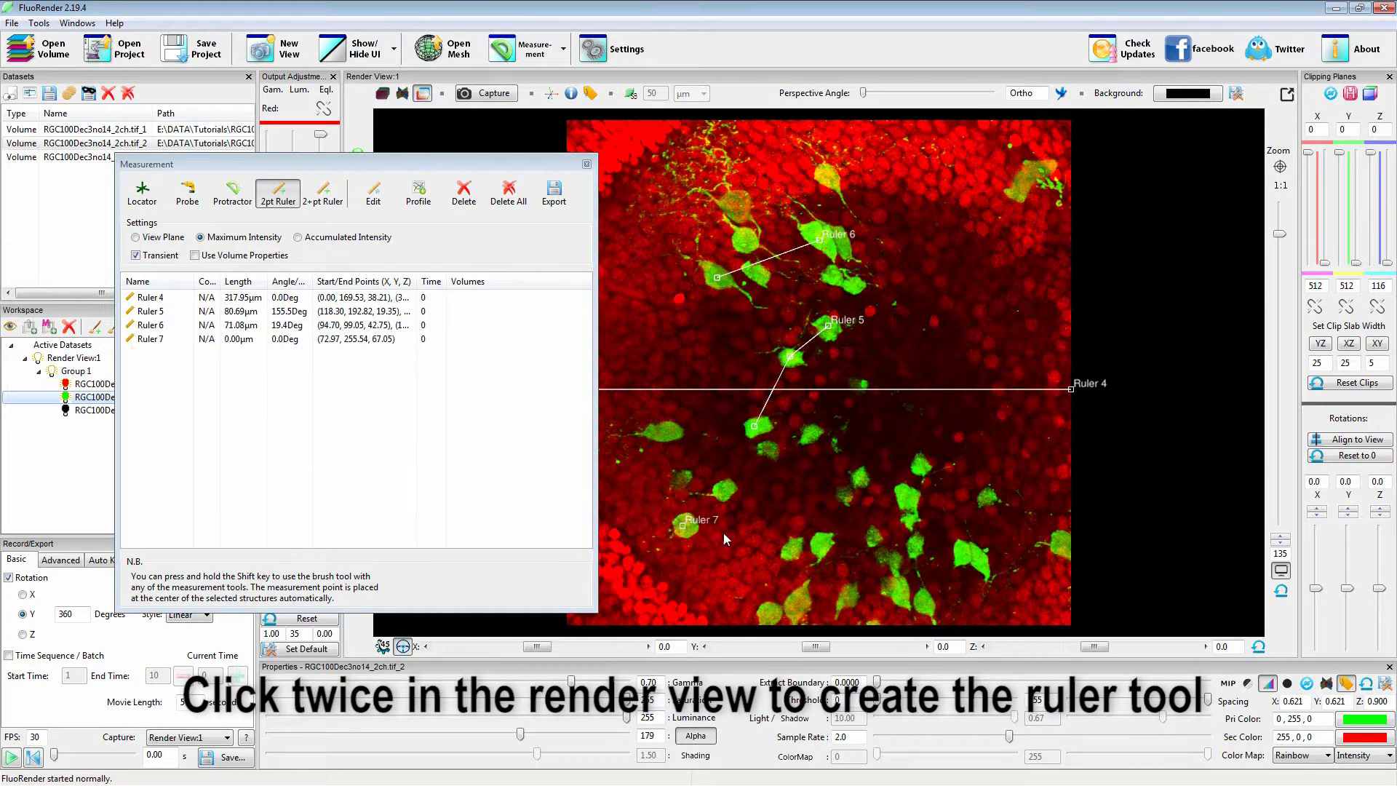
pyautogui.click(726, 490)
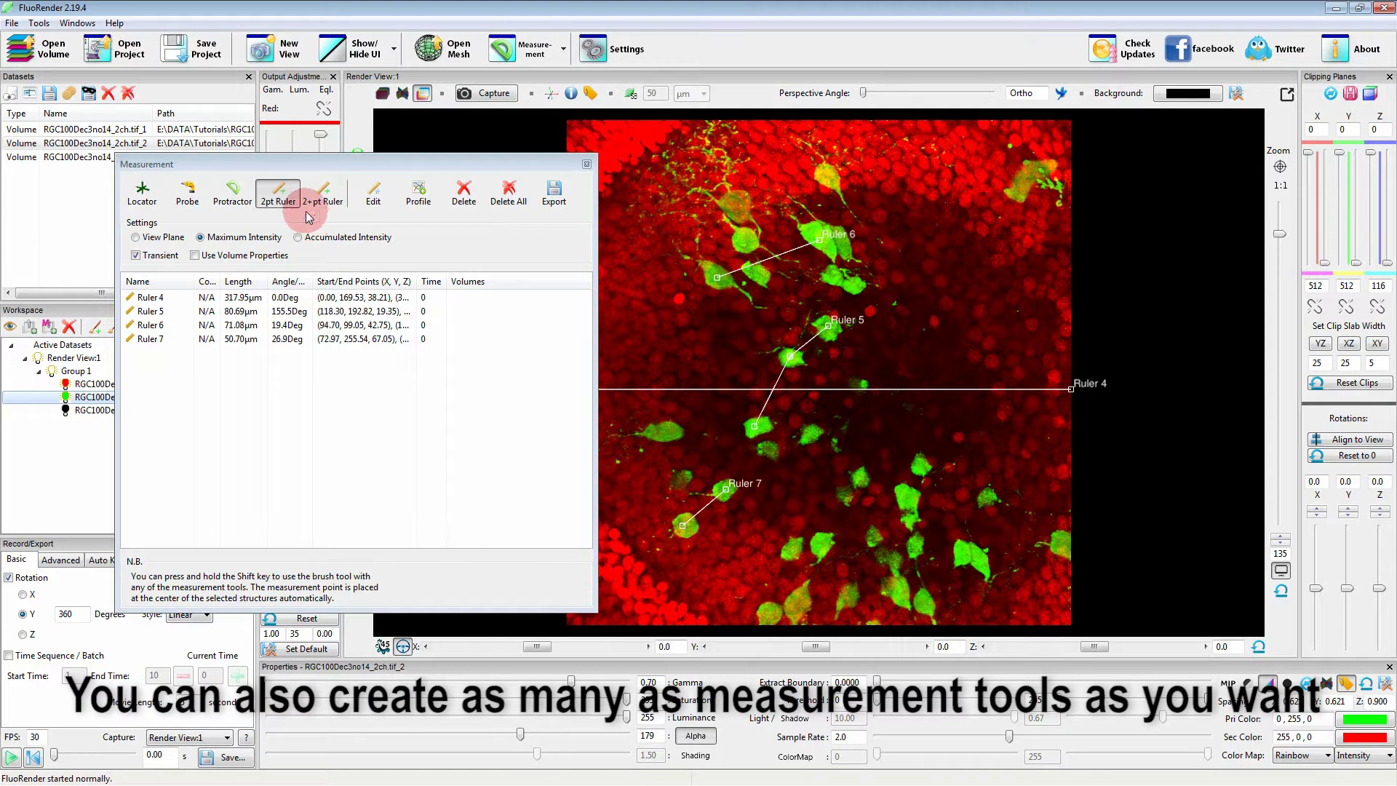
# Measure a connected path through six green cells in the lower middle of the volume with the 2+pt Ruler, and end the sequence
pyautogui.click(324, 199)
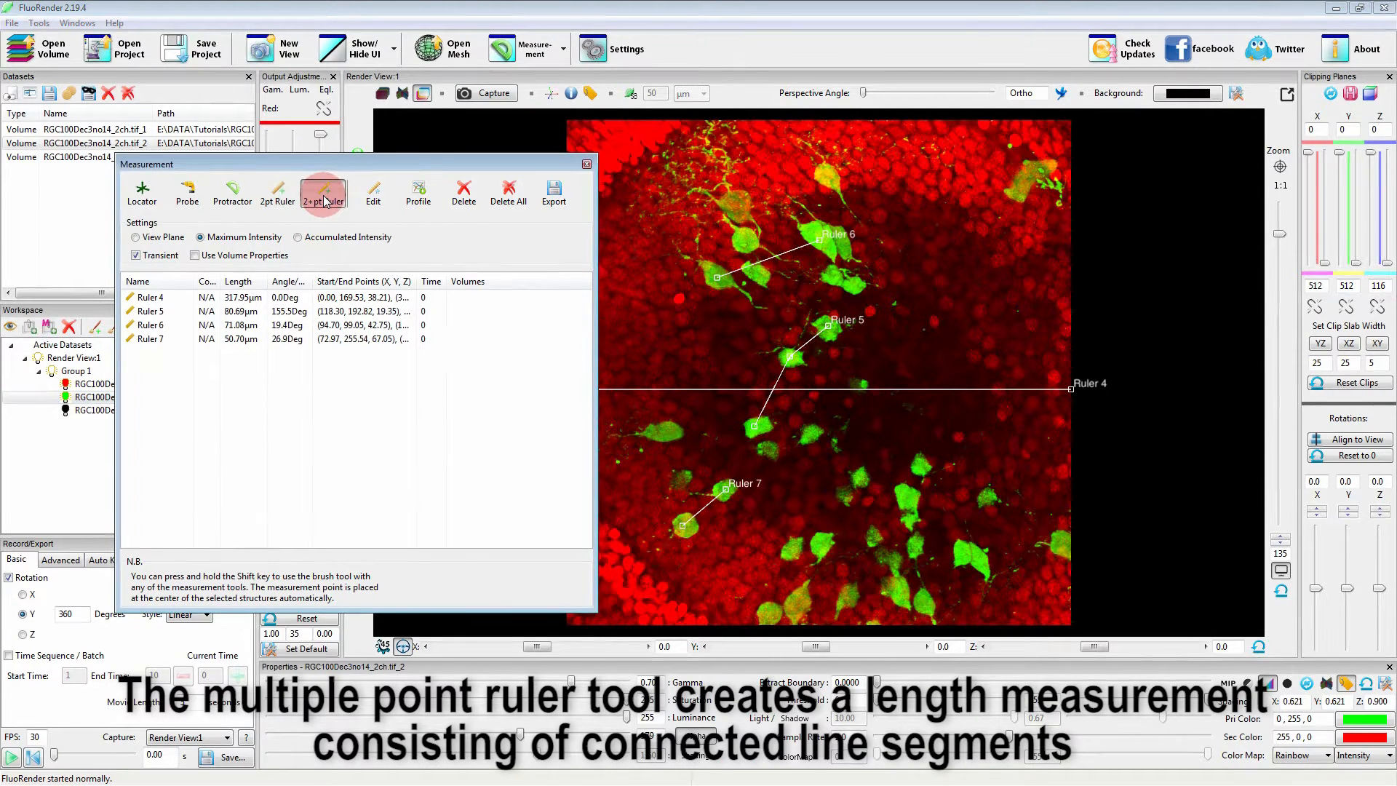
pyautogui.click(791, 548)
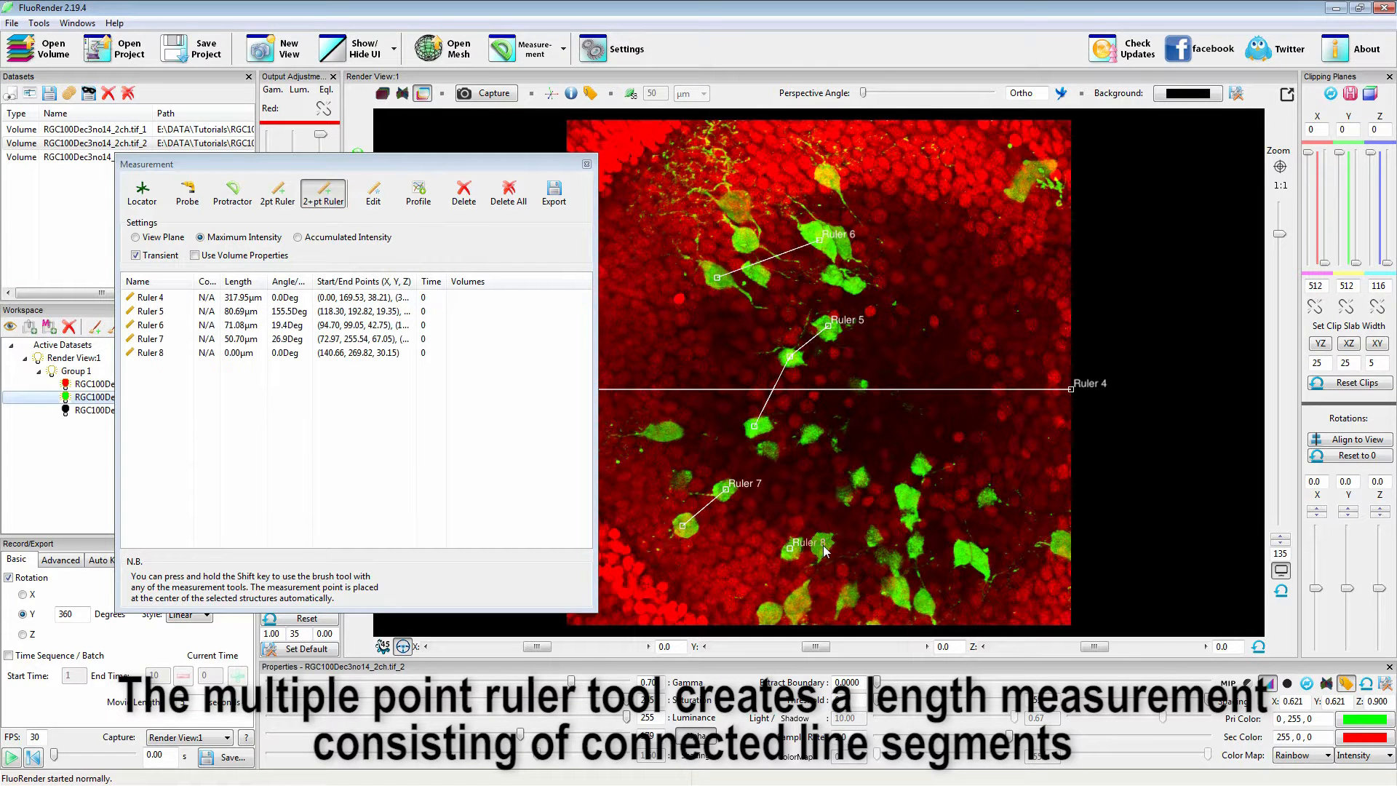
pyautogui.click(818, 544)
pyautogui.click(903, 495)
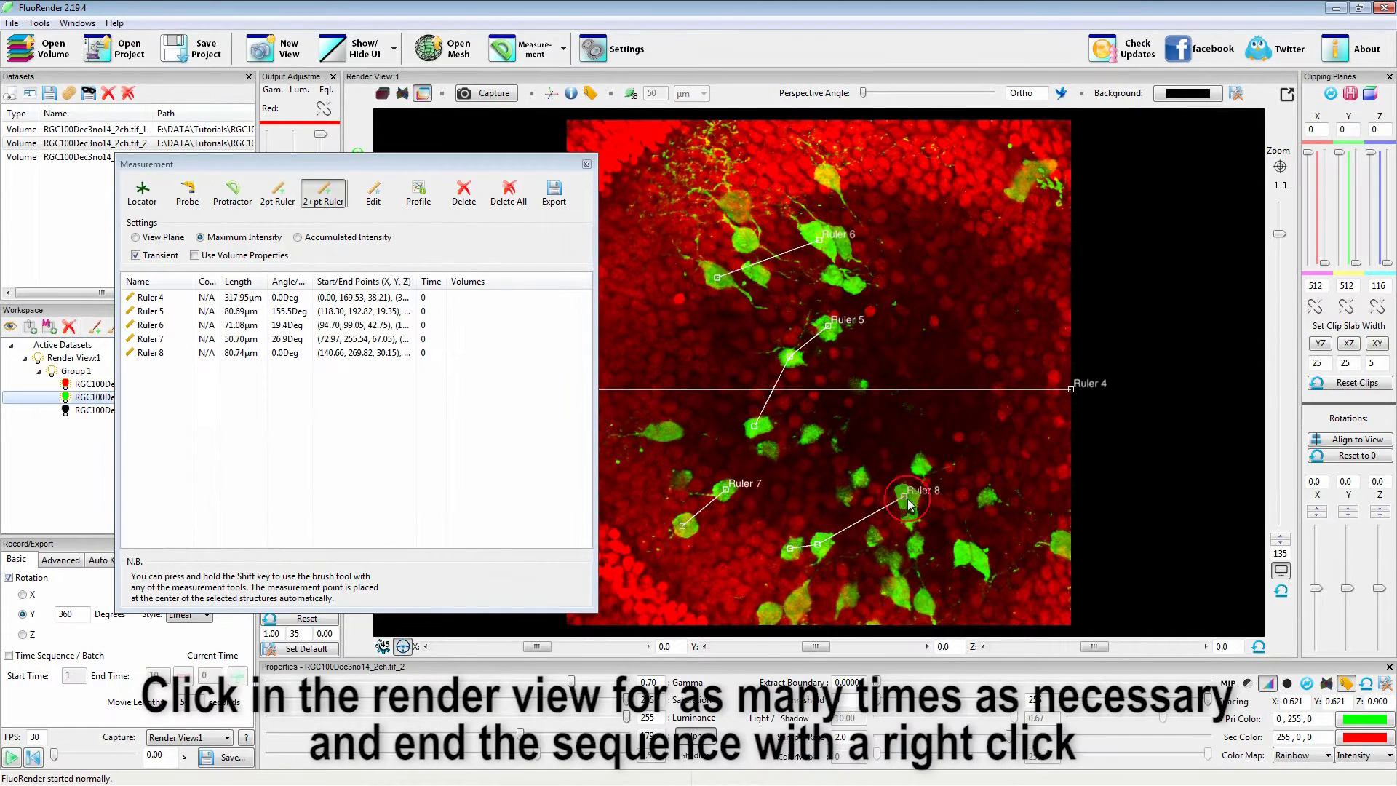
pyautogui.click(921, 465)
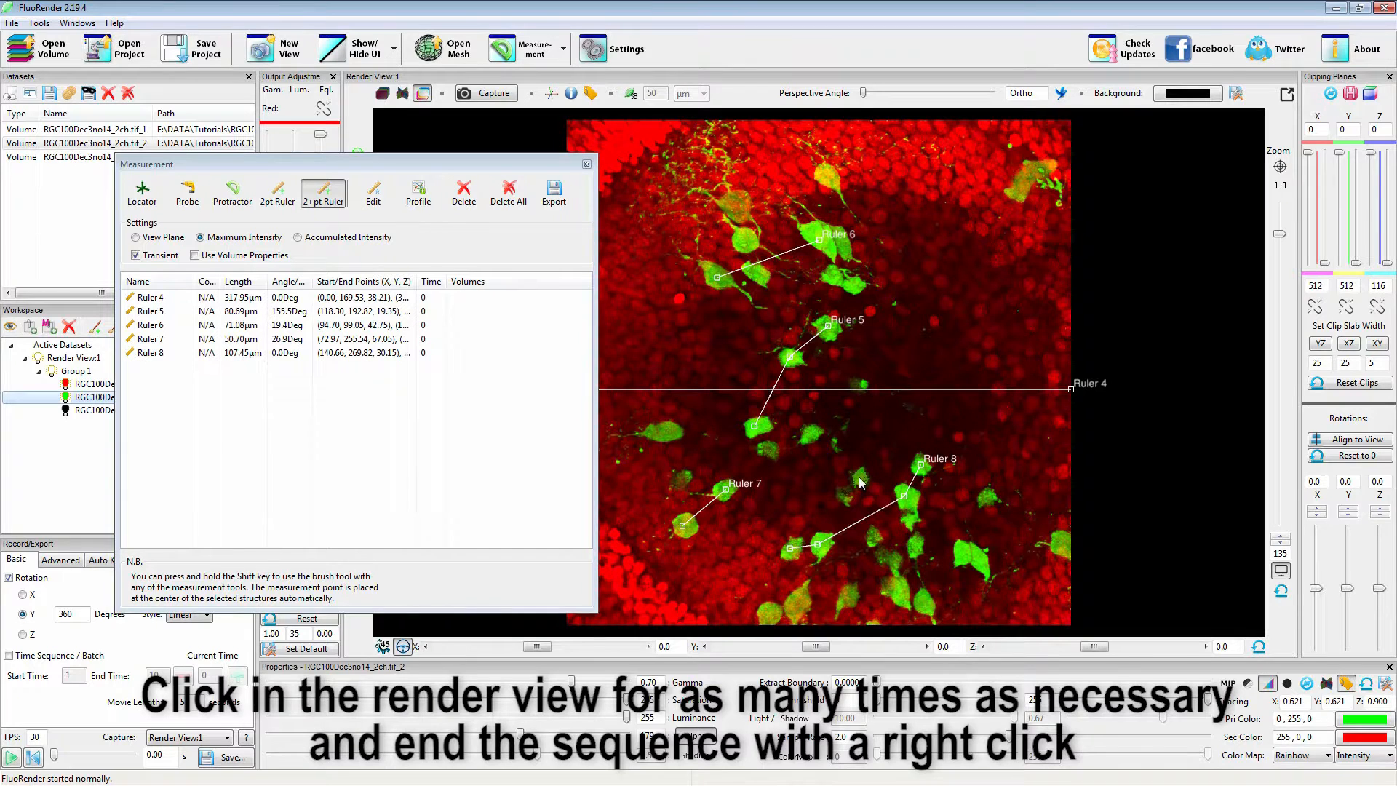
pyautogui.click(860, 477)
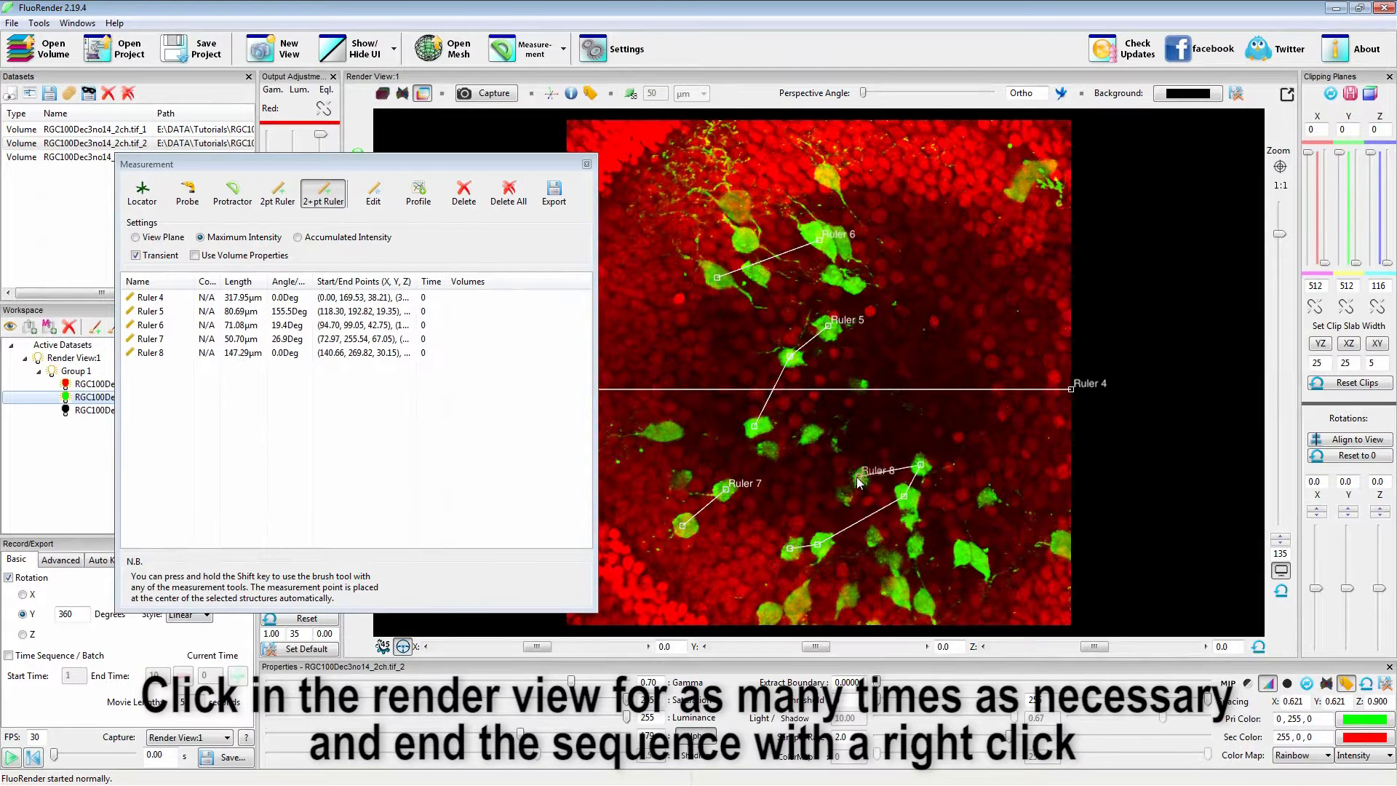
pyautogui.click(811, 436)
# Edit the multi-point ruler by moving its last point onto the small green cell beside the horizontal probe line
pyautogui.moveTo(727, 487); pyautogui.dragTo(971, 483)
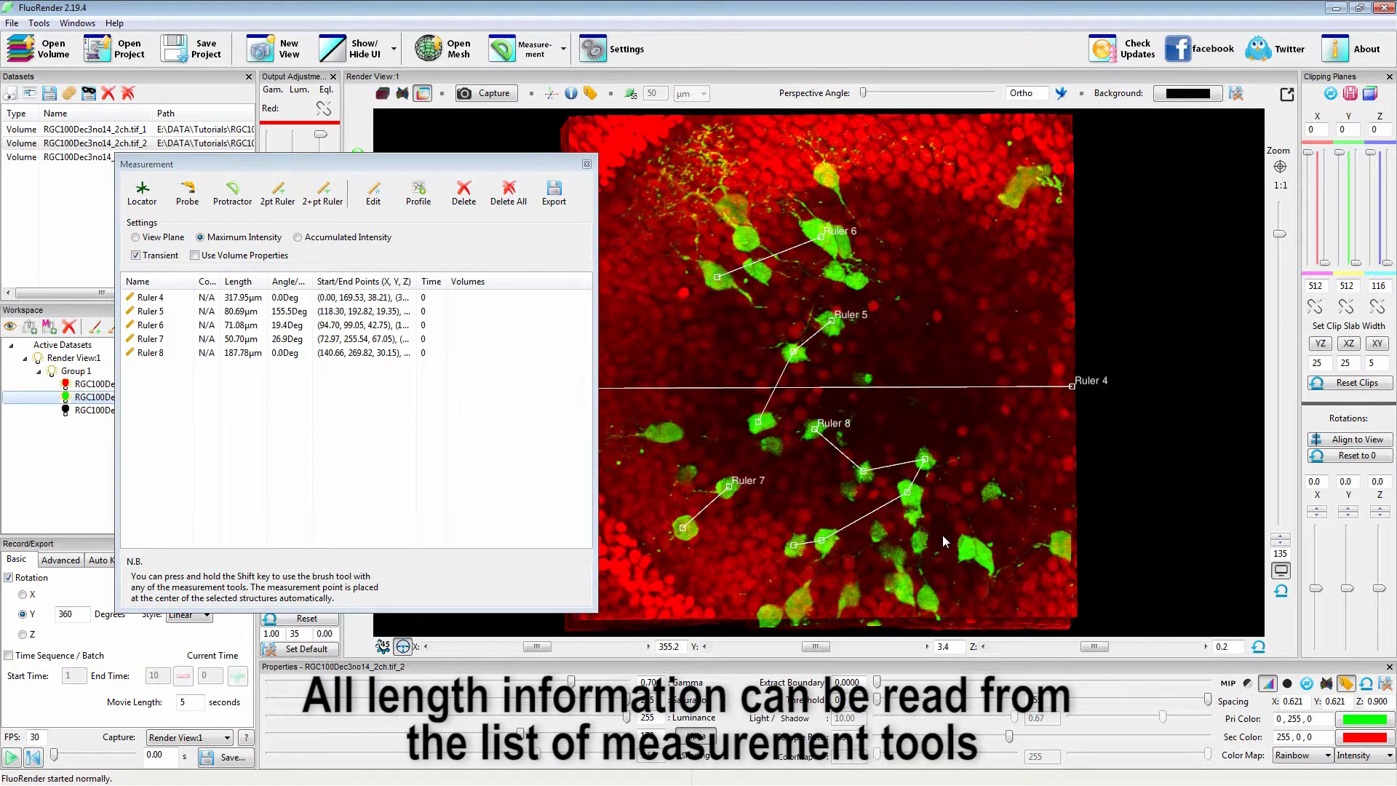
pyautogui.click(374, 193)
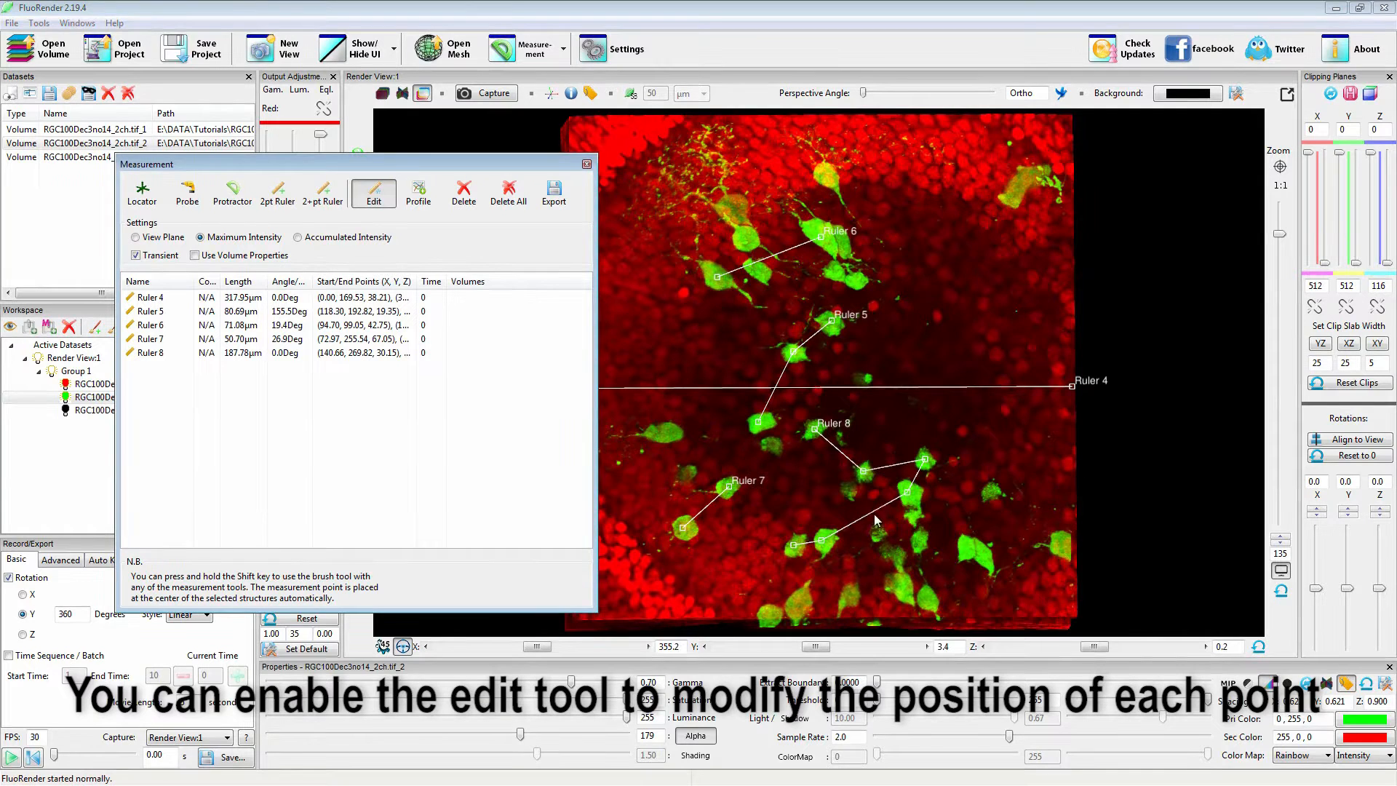
pyautogui.moveTo(815, 429); pyautogui.dragTo(868, 380)
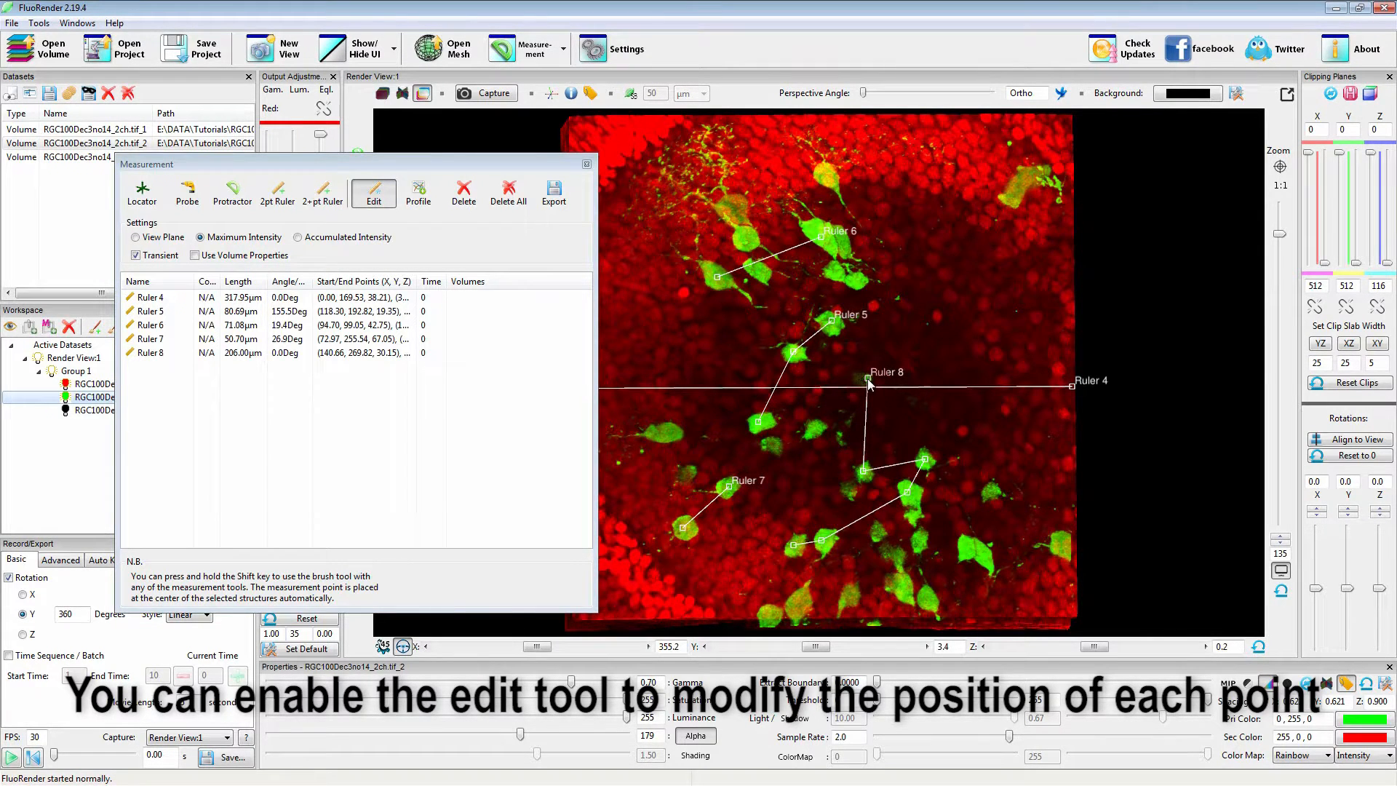
pyautogui.click(374, 192)
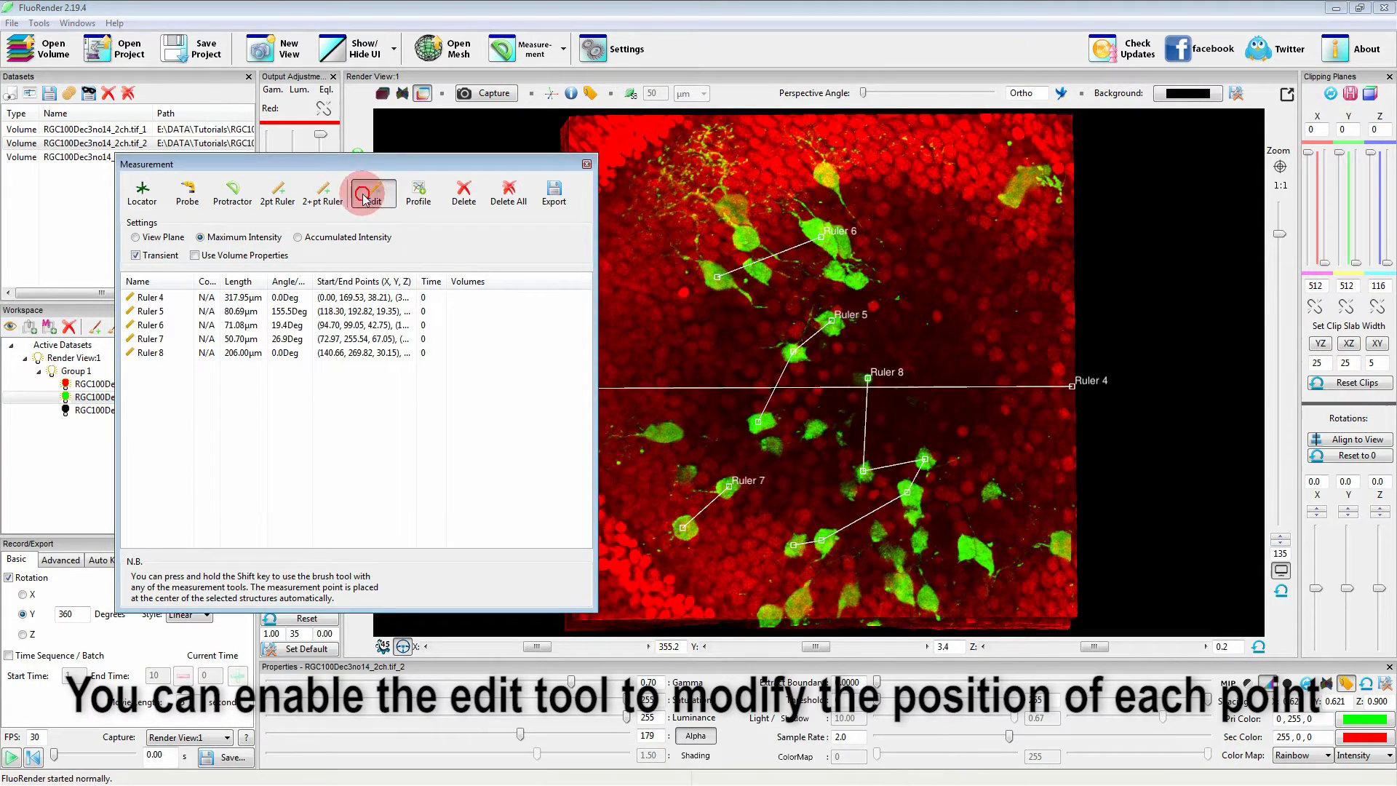
# Inspect the rulers in 3D, reset the view rotation, and delete all measurements
pyautogui.moveTo(1016, 466); pyautogui.dragTo(865, 477)
pyautogui.moveTo(815, 480); pyautogui.dragTo(1029, 485)
pyautogui.click(1258, 646)
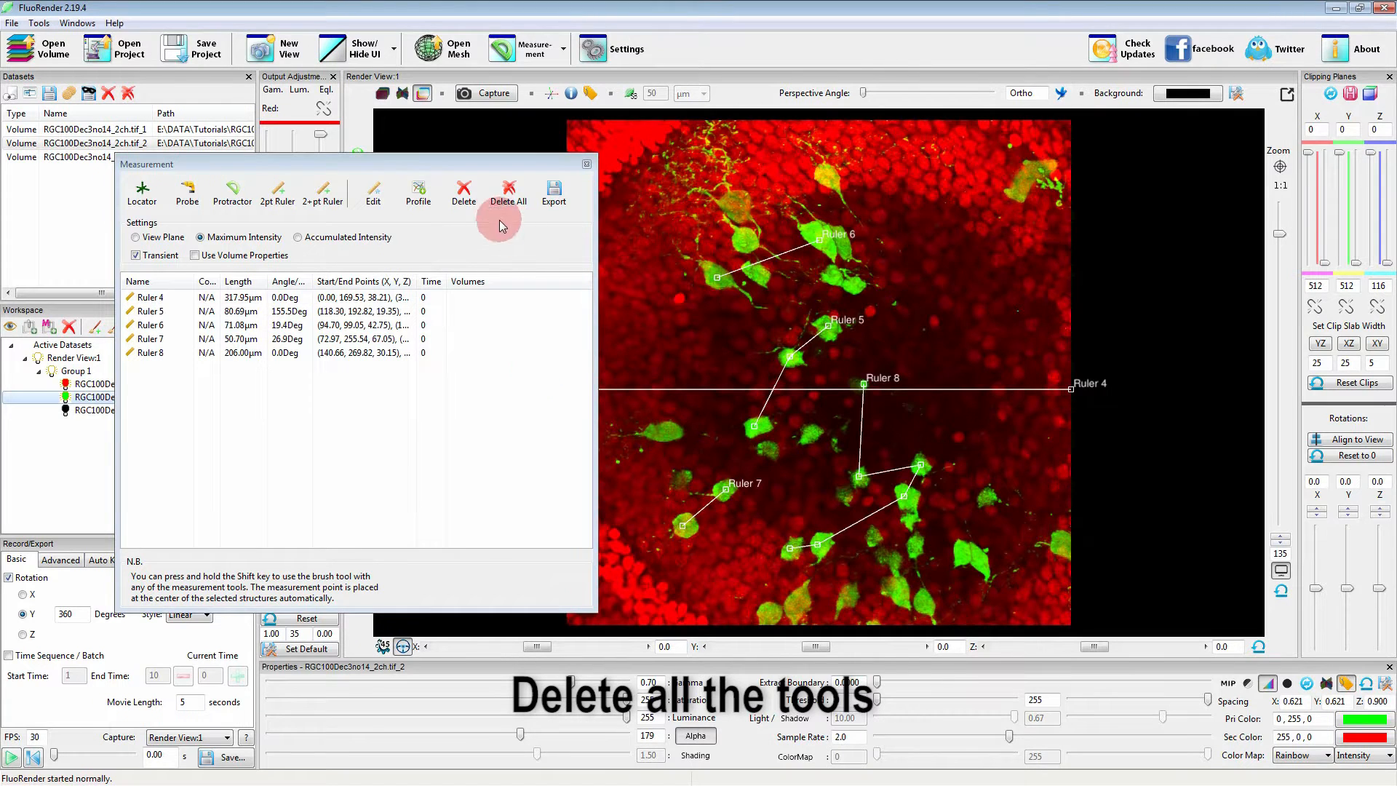
pyautogui.click(508, 196)
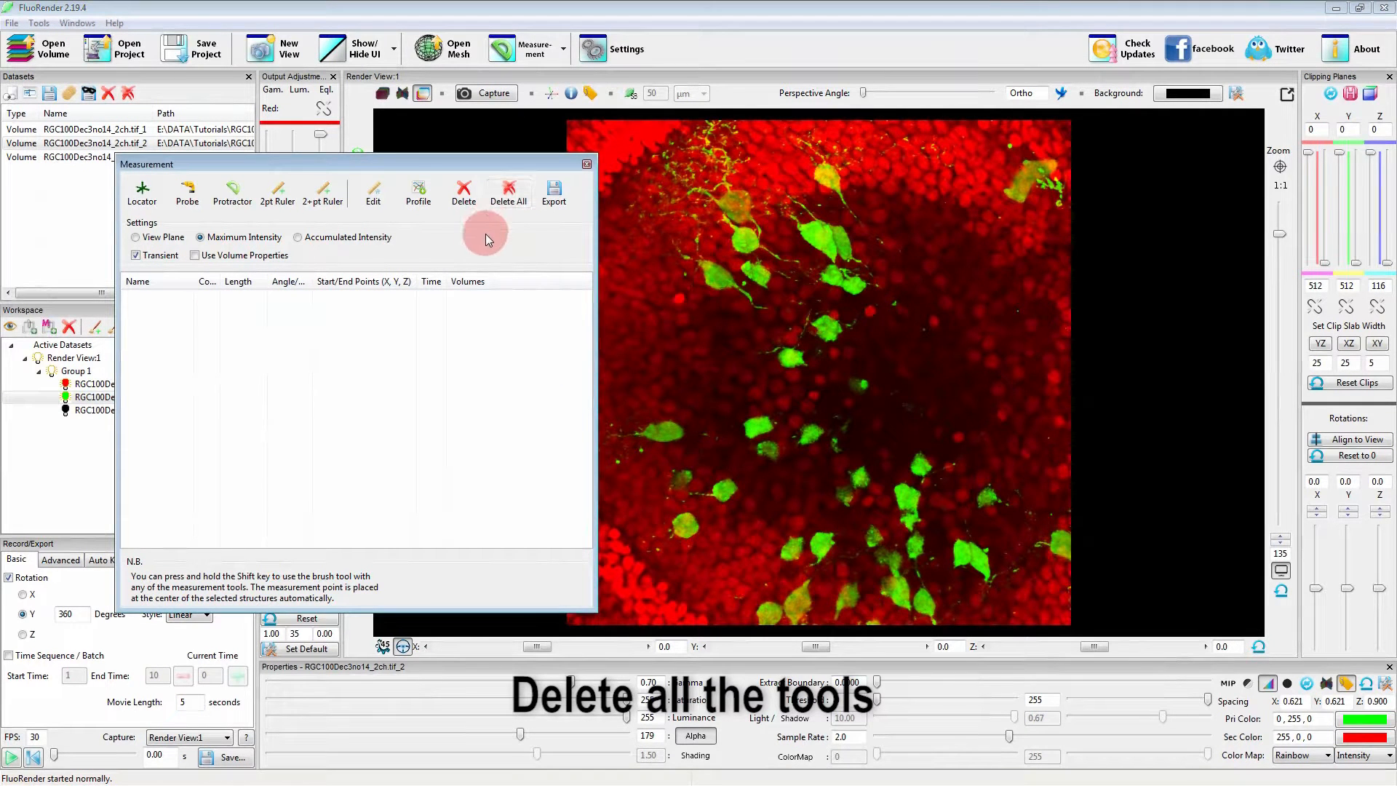
# Measure the volume of the green cell near the center by painting it with the Locator combined with the paint brush
pyautogui.moveTo(324, 163); pyautogui.dragTo(259, 154)
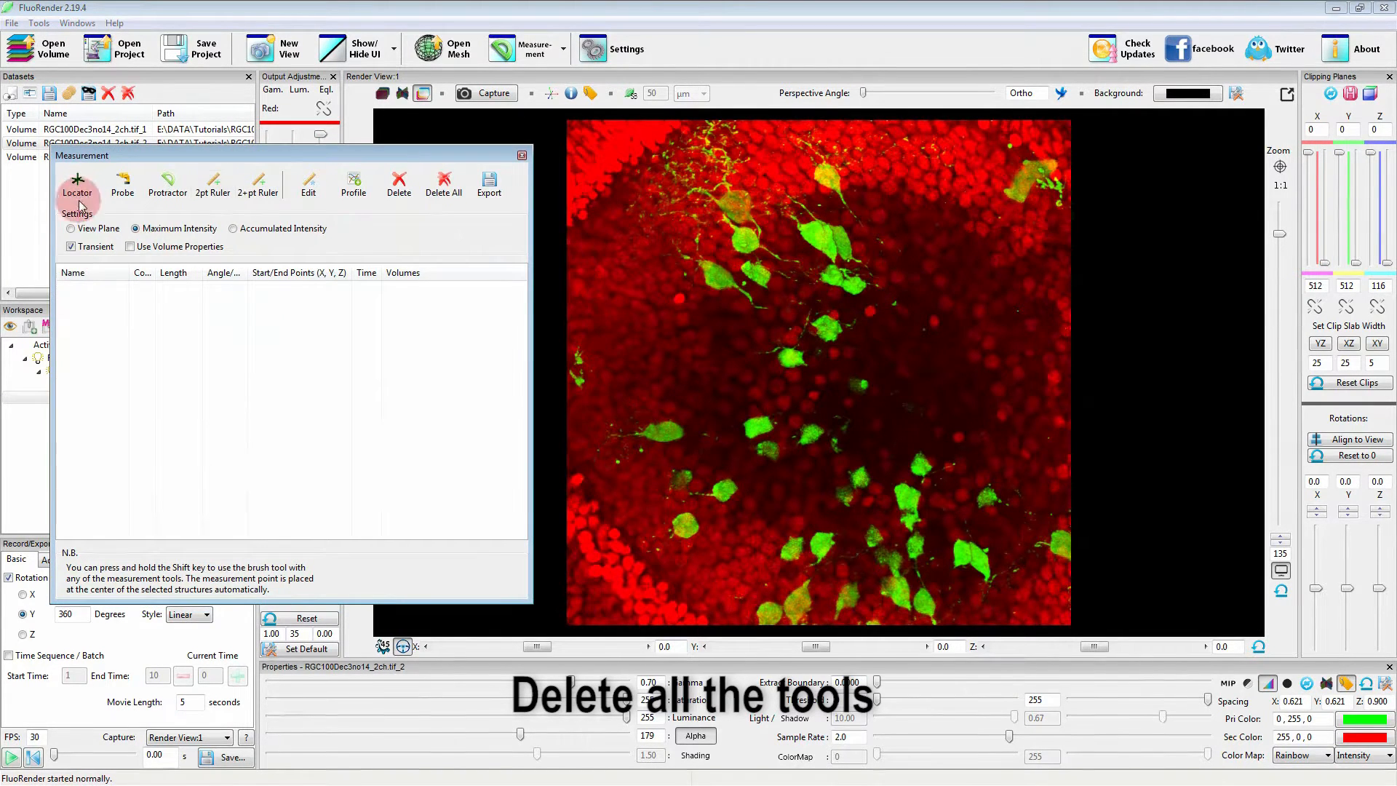
pyautogui.click(78, 186)
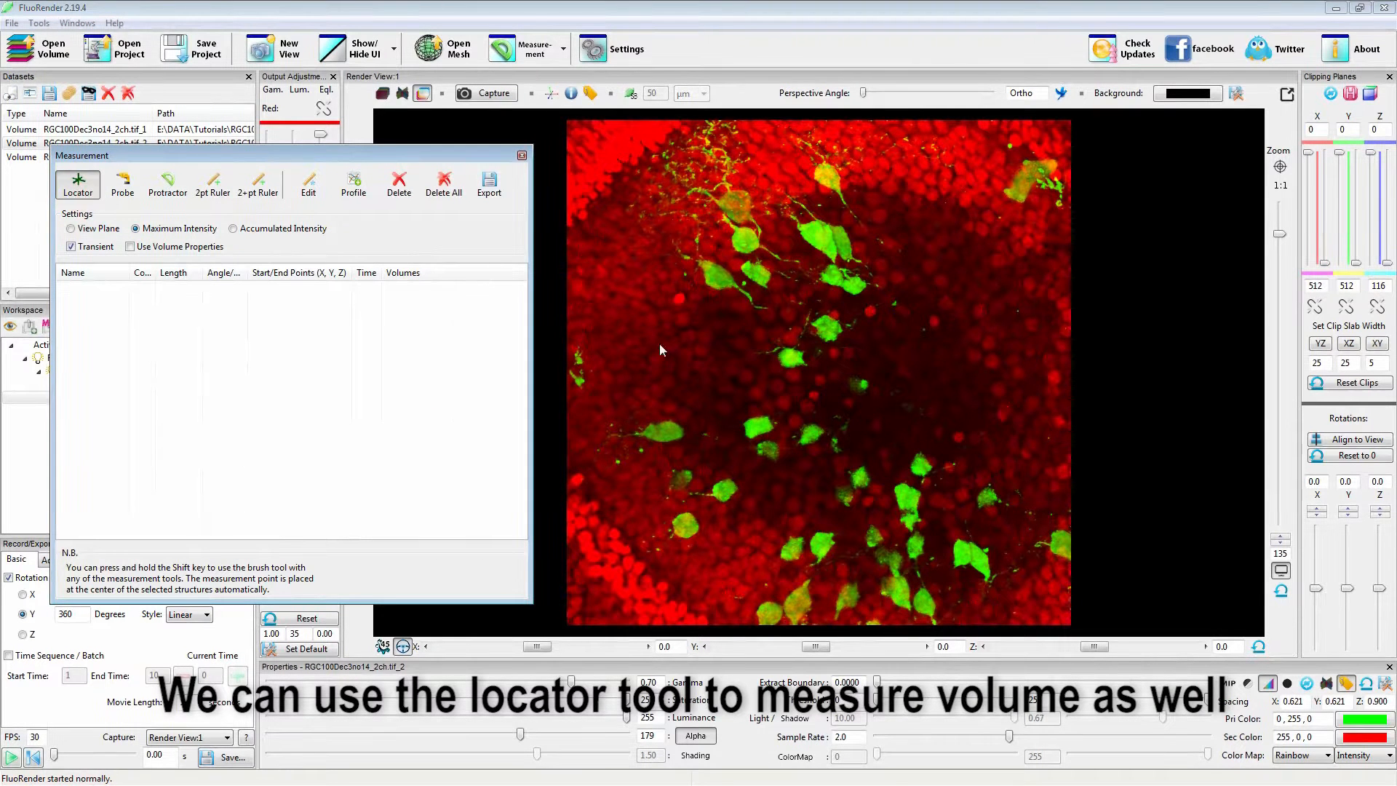
pyautogui.press('shift')
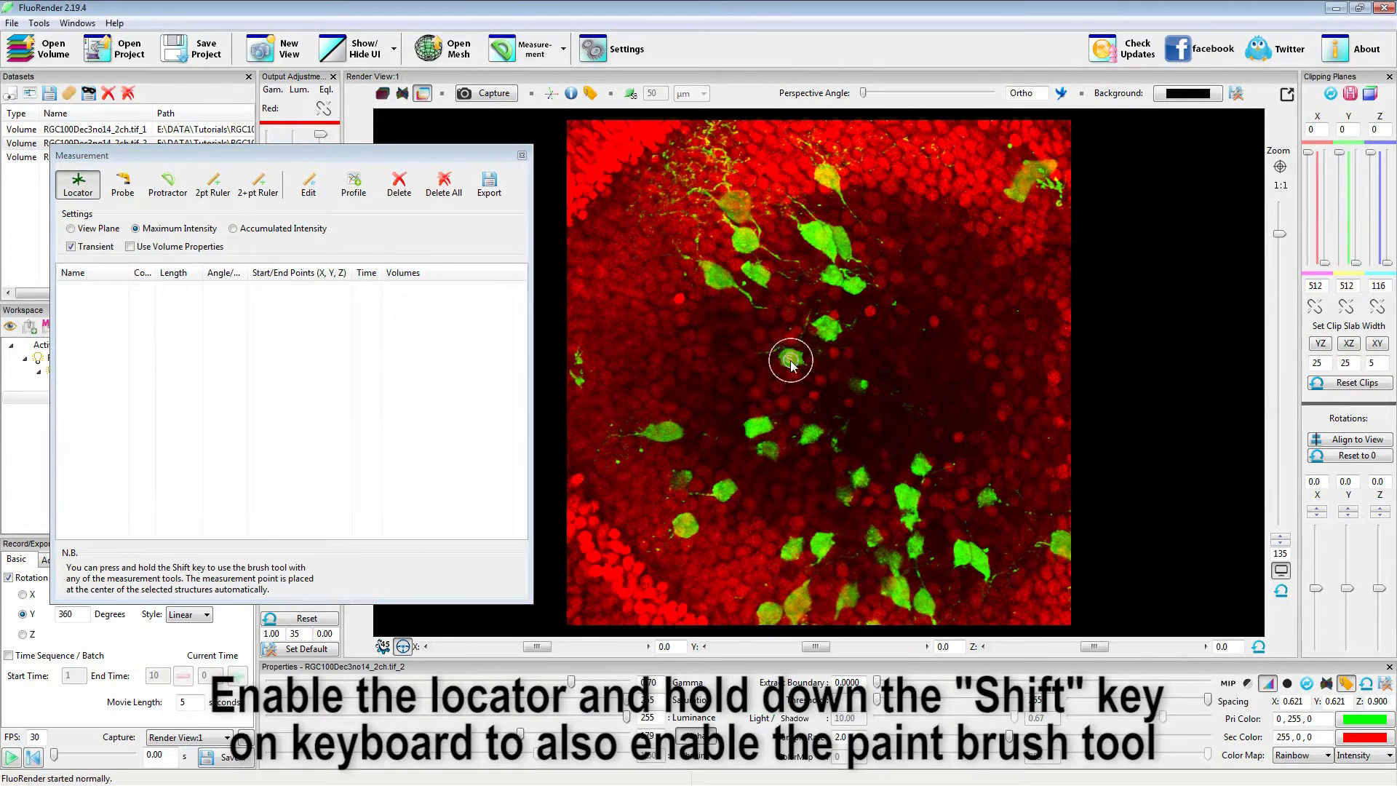
pyautogui.keyDown('shift'); pyautogui.click(791, 361); pyautogui.keyUp('shift')
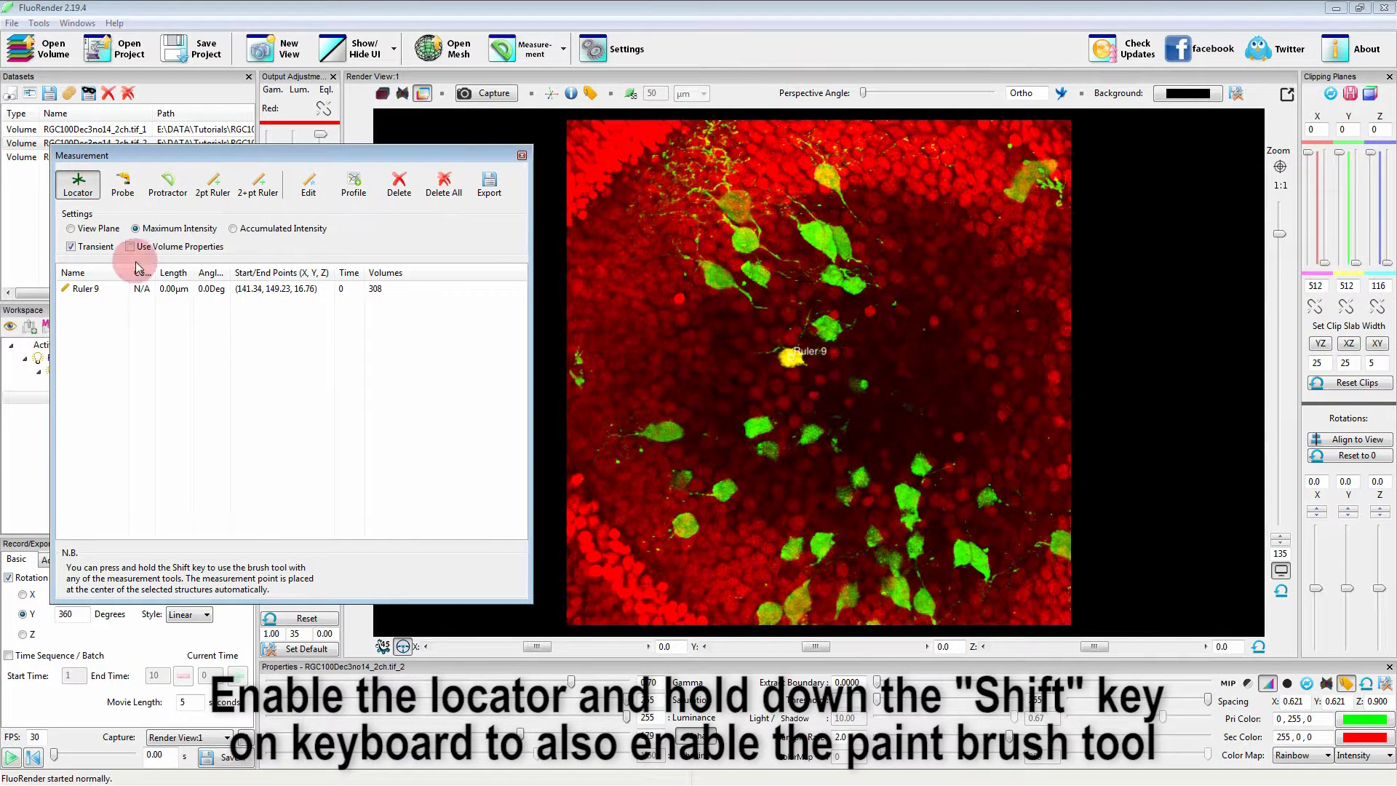
pyautogui.click(77, 182)
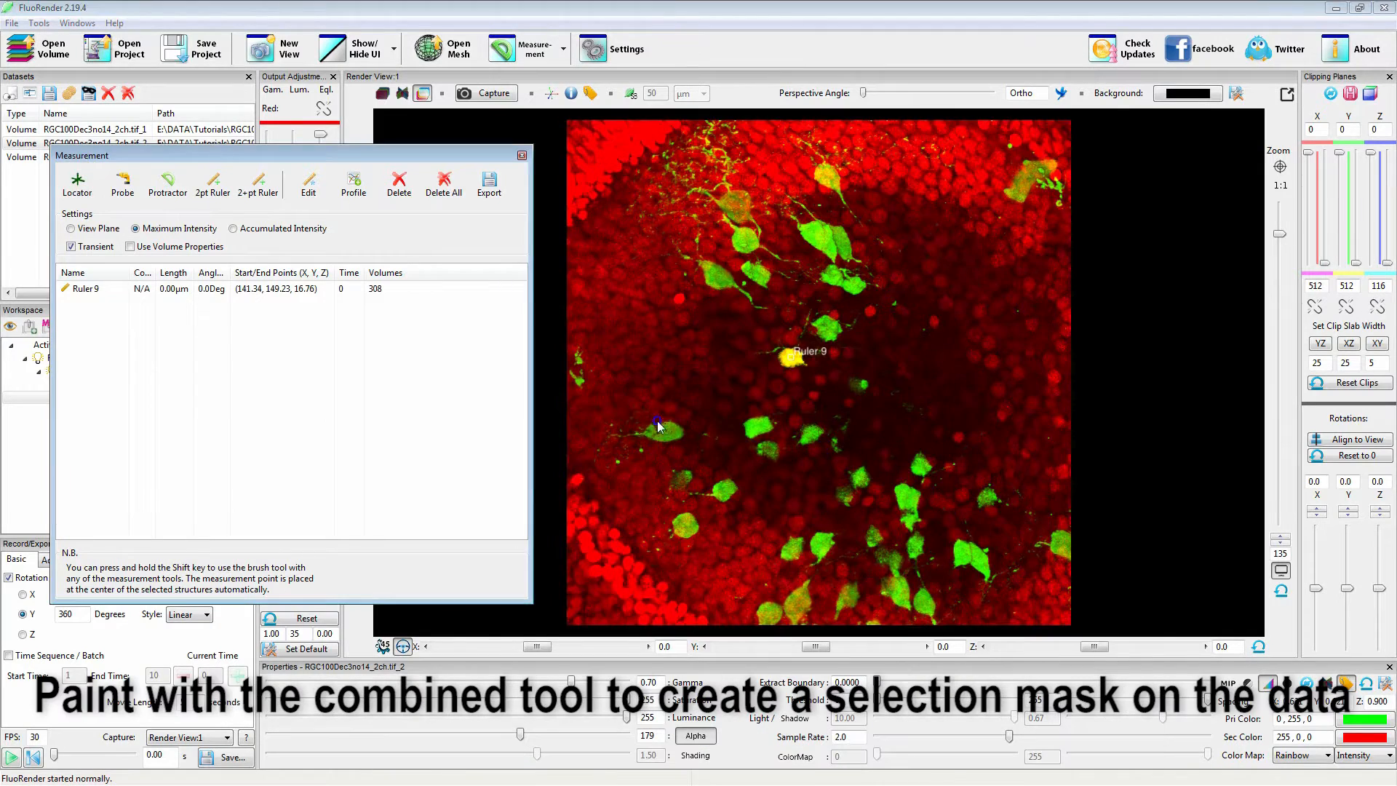
# Inspect the painted cell up close and rename its measurement entry as cell01
pyautogui.moveTo(656, 424); pyautogui.dragTo(1003, 434, button='right')
pyautogui.moveTo(796, 384)
pyautogui.mouseDown()
pyautogui.moveTo(671, 382)
pyautogui.moveTo(884, 395)
pyautogui.moveTo(776, 386)
pyautogui.mouseUp()
pyautogui.click(384, 294)
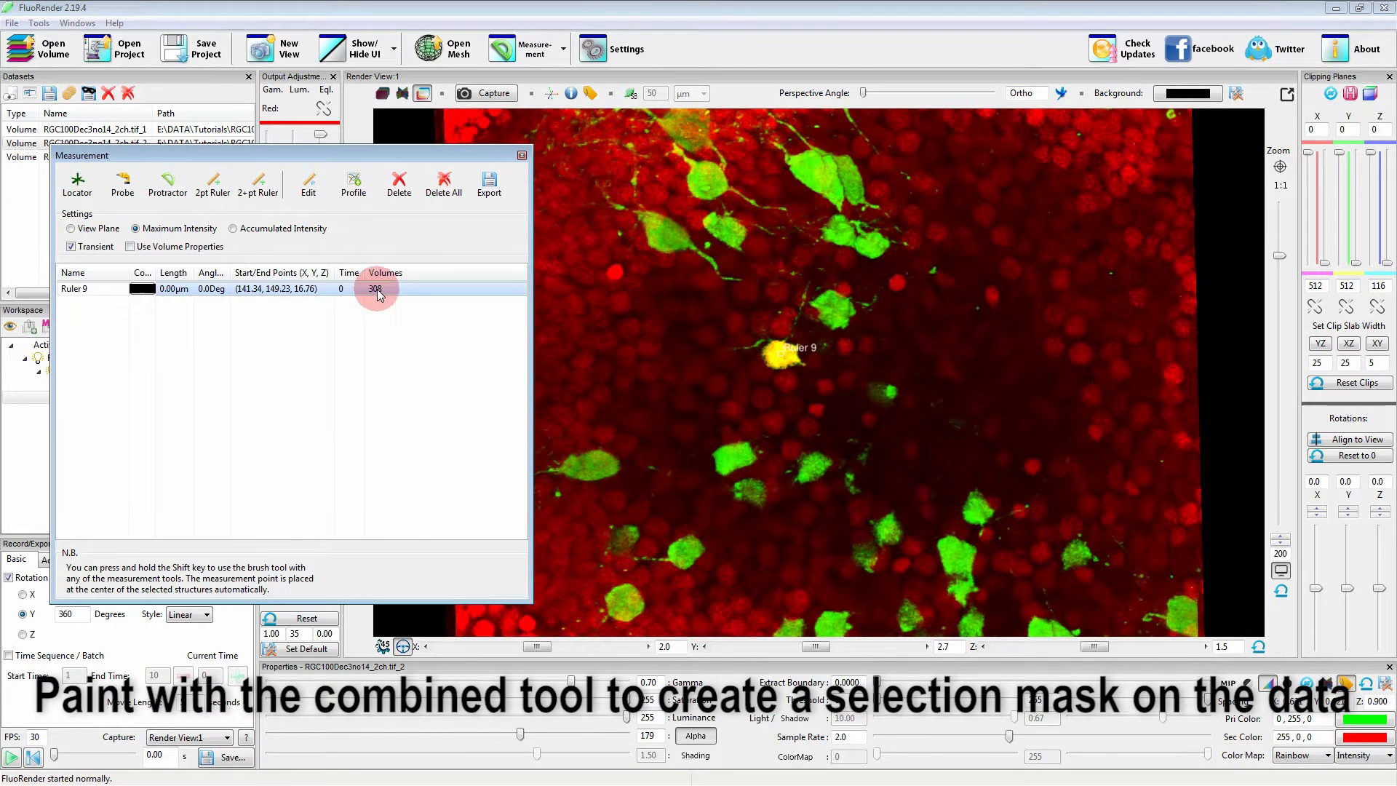
pyautogui.click(100, 287)
pyautogui.click(72, 291)
pyautogui.moveTo(71, 291); pyautogui.dragTo(40, 289)
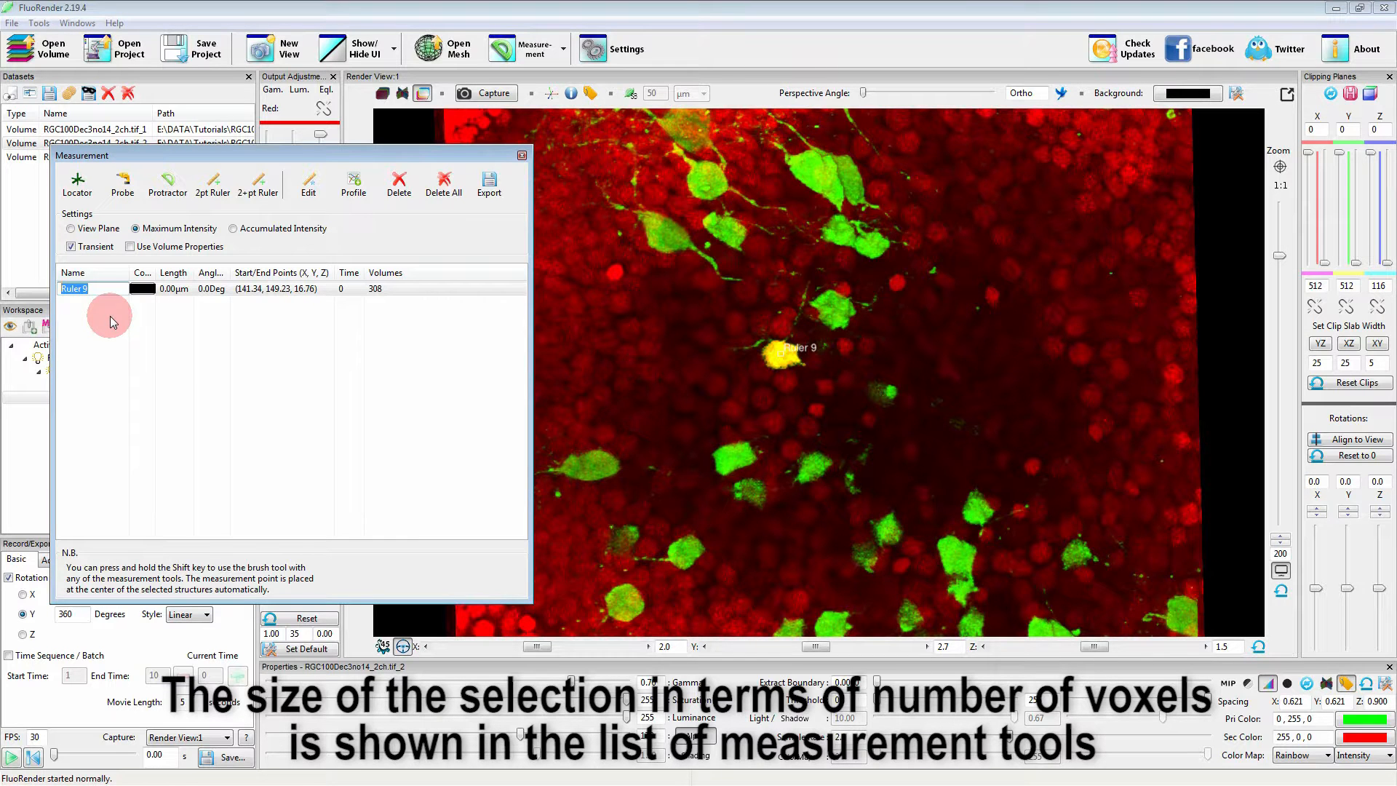
pyautogui.write('cell01')
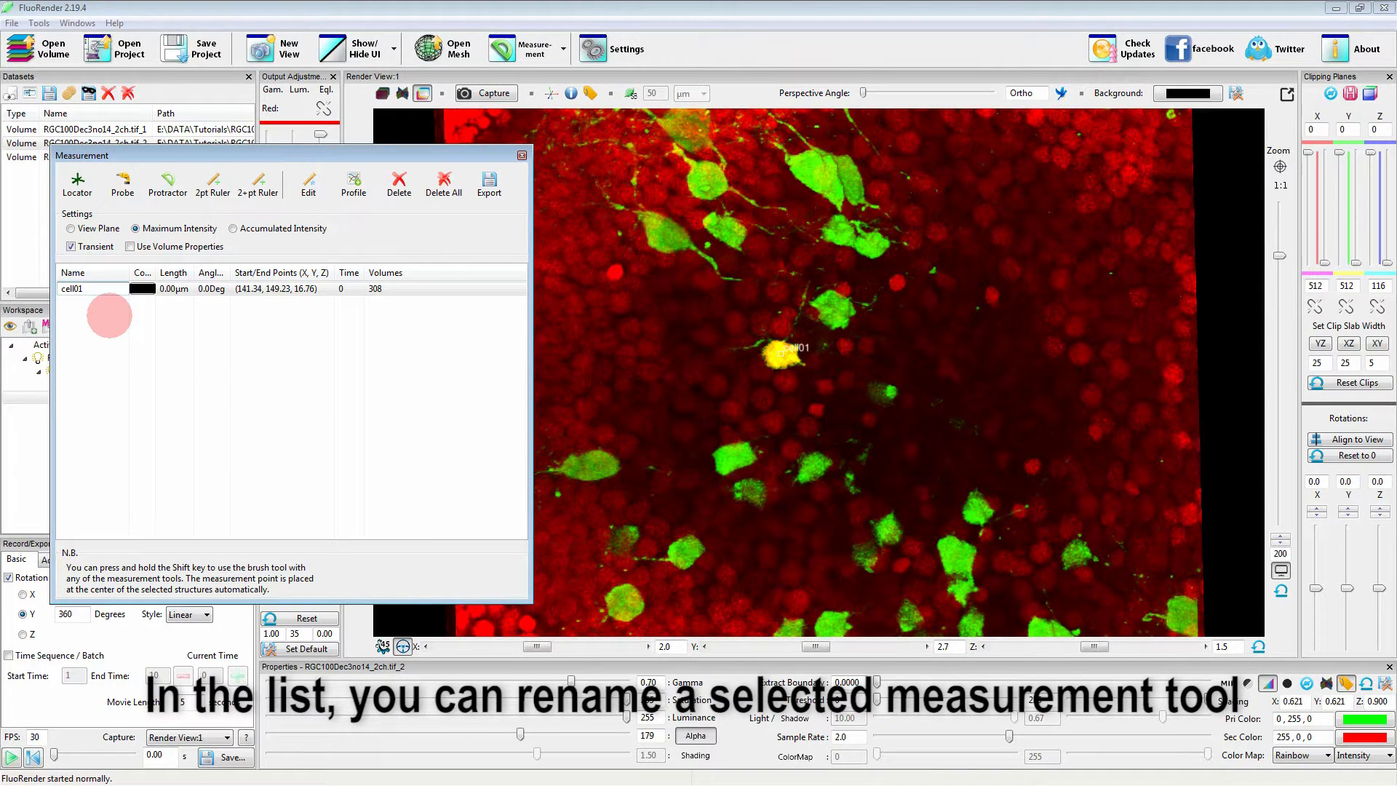
# Set the color of the cell01 measurement to pale yellow (255, 255, 128)
pyautogui.click(138, 288)
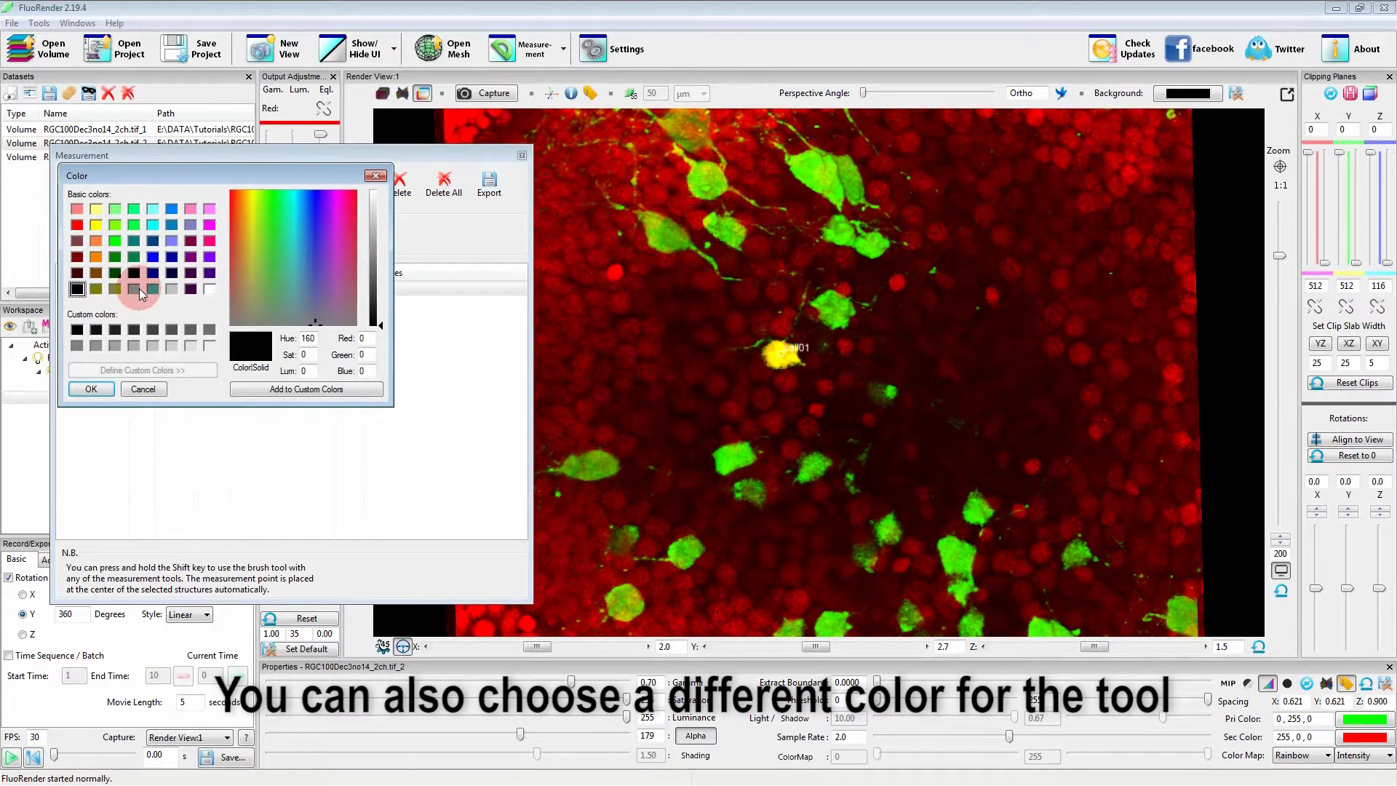
pyautogui.click(96, 209)
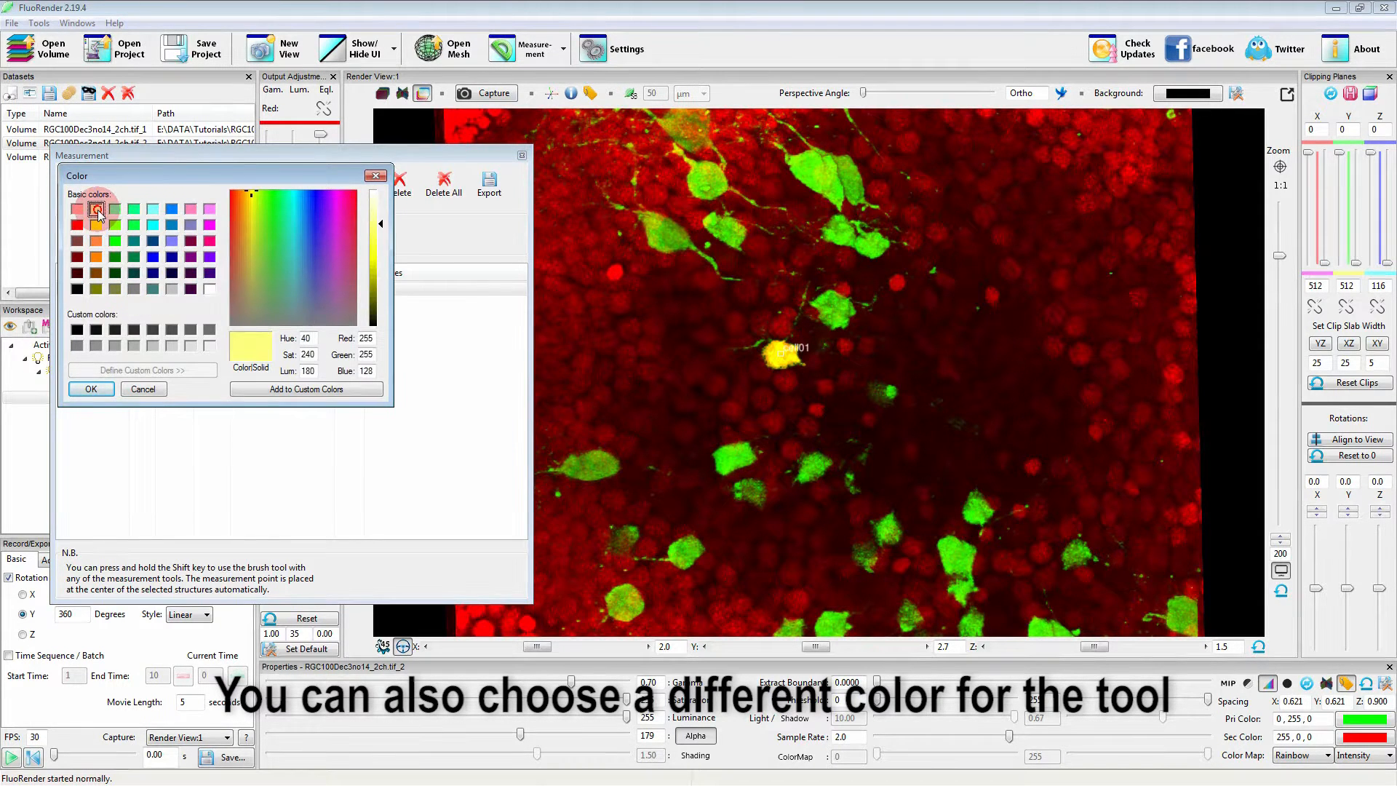
pyautogui.click(91, 390)
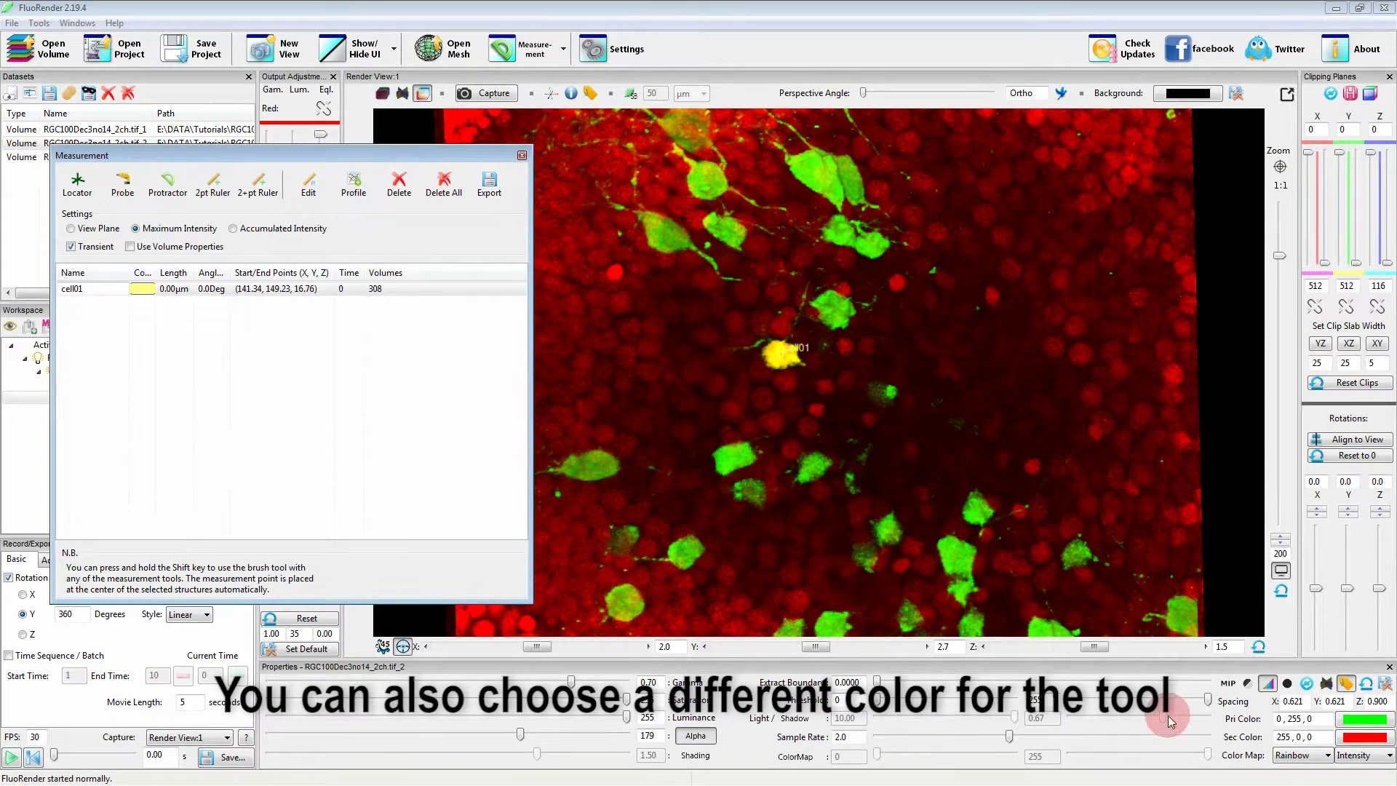
# Make the red channel RGC100Dec3no14_2ch.tif_1 active and turn to the side view at 90 degrees around Y
pyautogui.click(1258, 647)
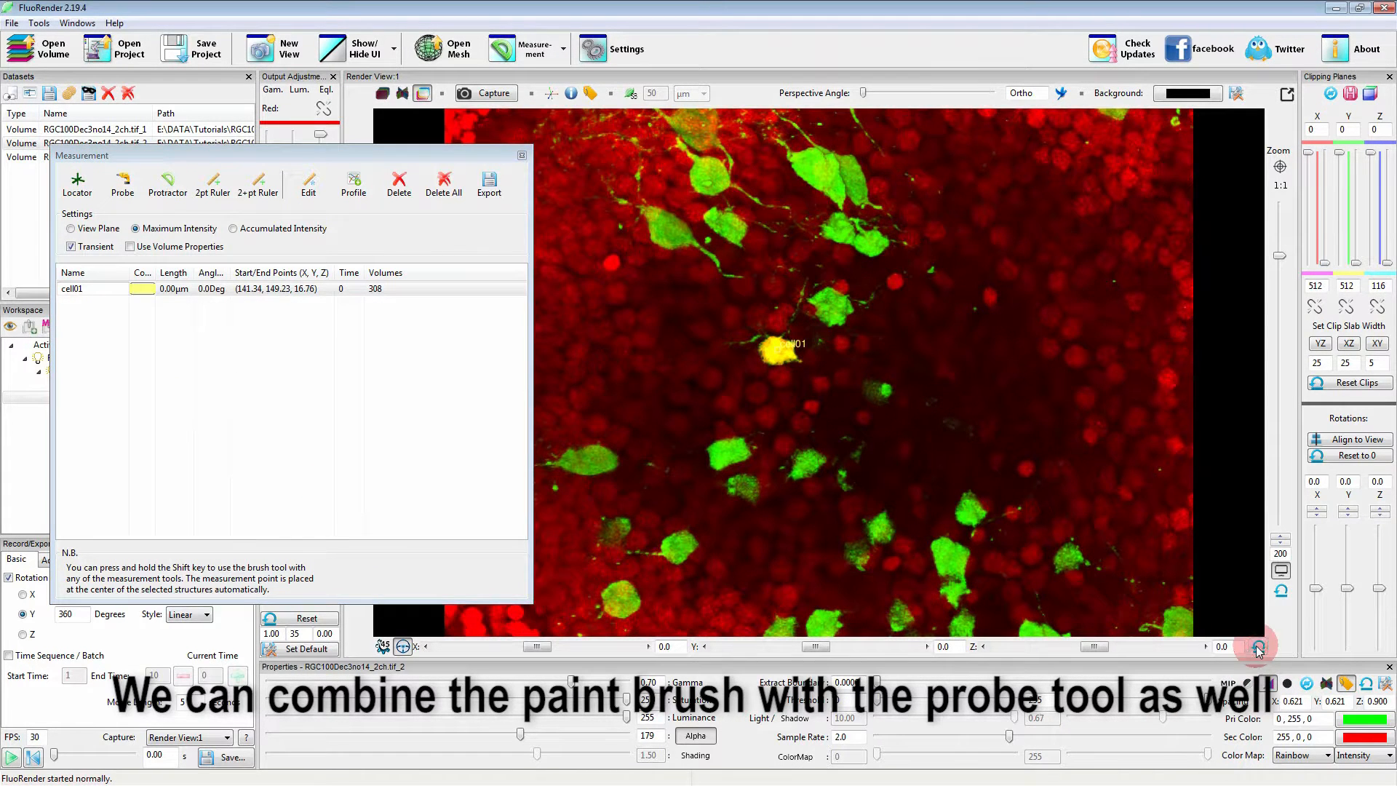
pyautogui.moveTo(218, 156); pyautogui.dragTo(333, 171)
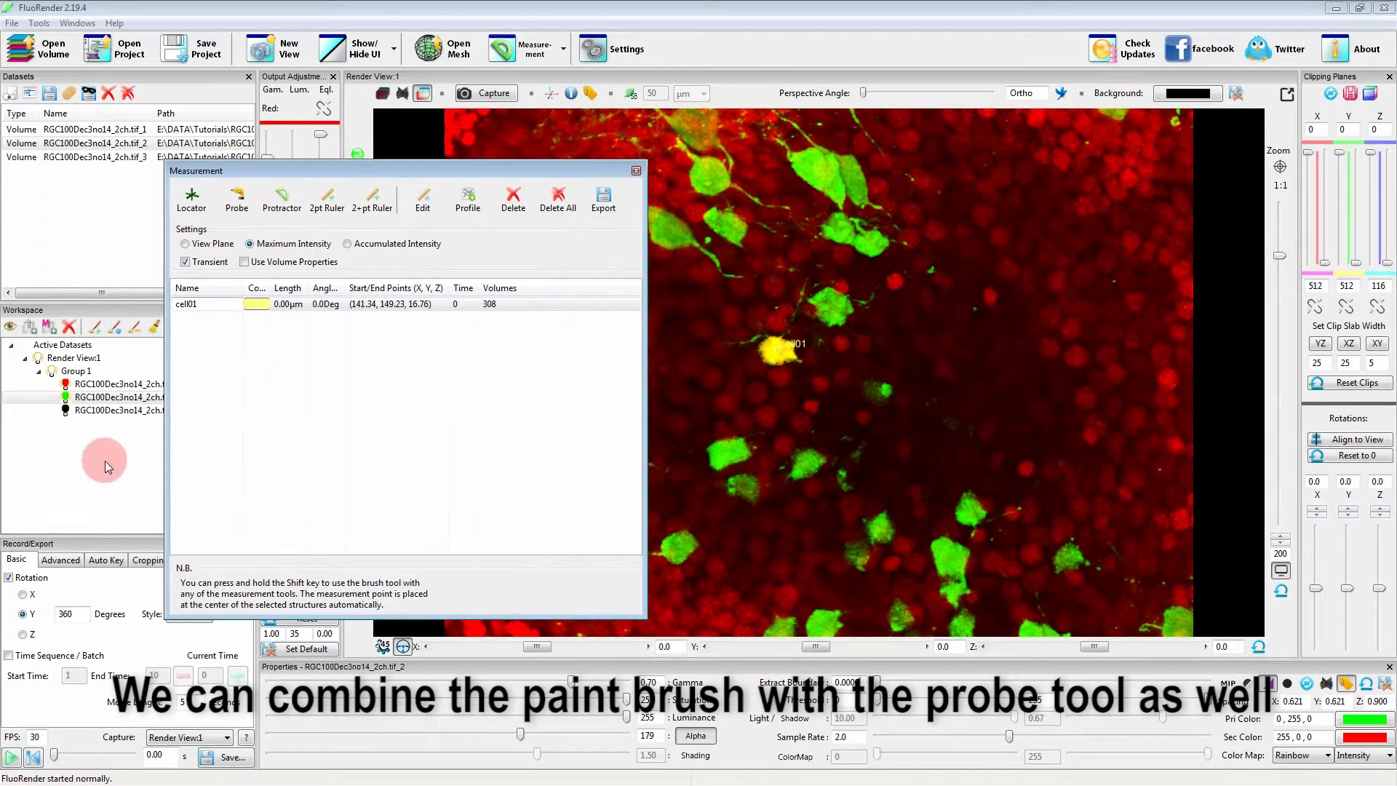
pyautogui.click(89, 385)
pyautogui.moveTo(326, 190); pyautogui.dragTo(219, 155)
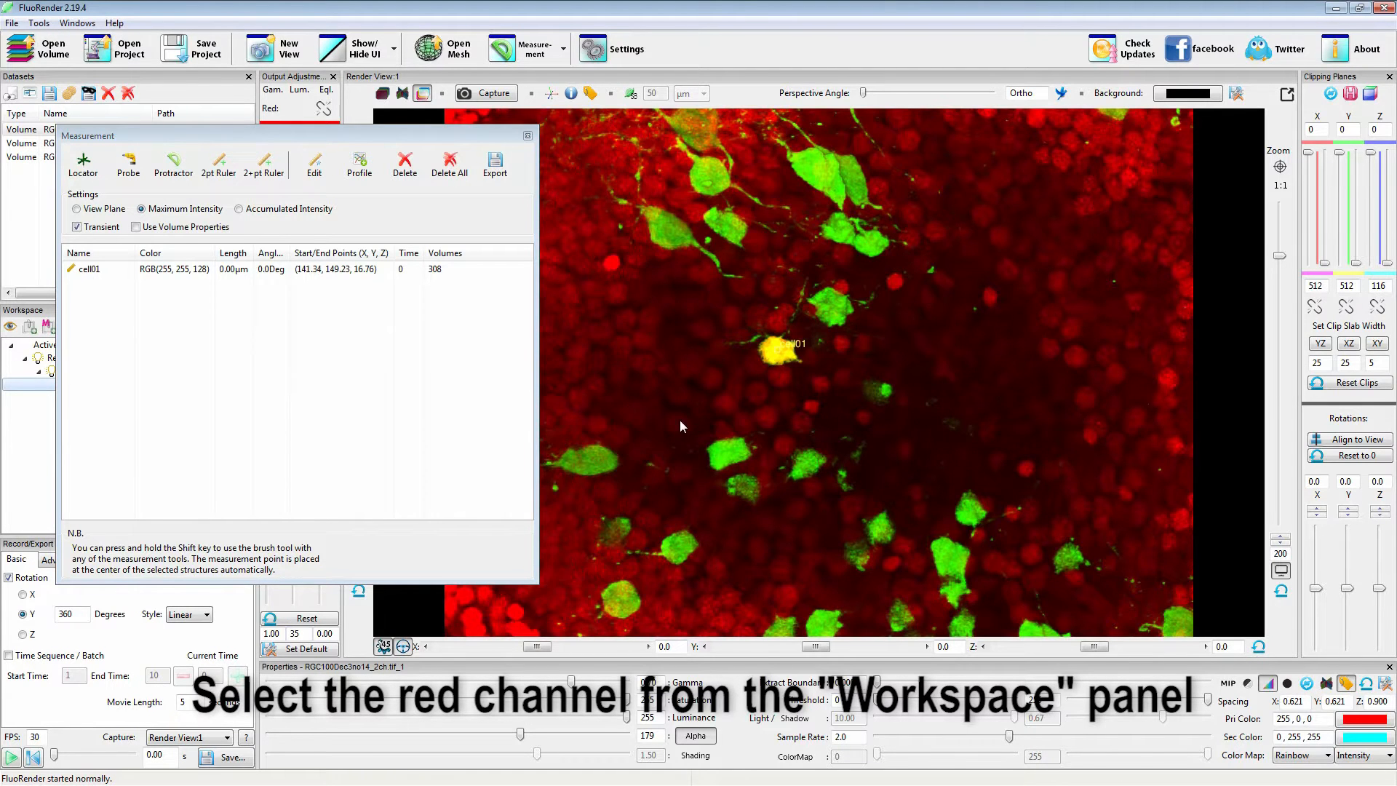
pyautogui.moveTo(650, 426); pyautogui.dragTo(914, 439)
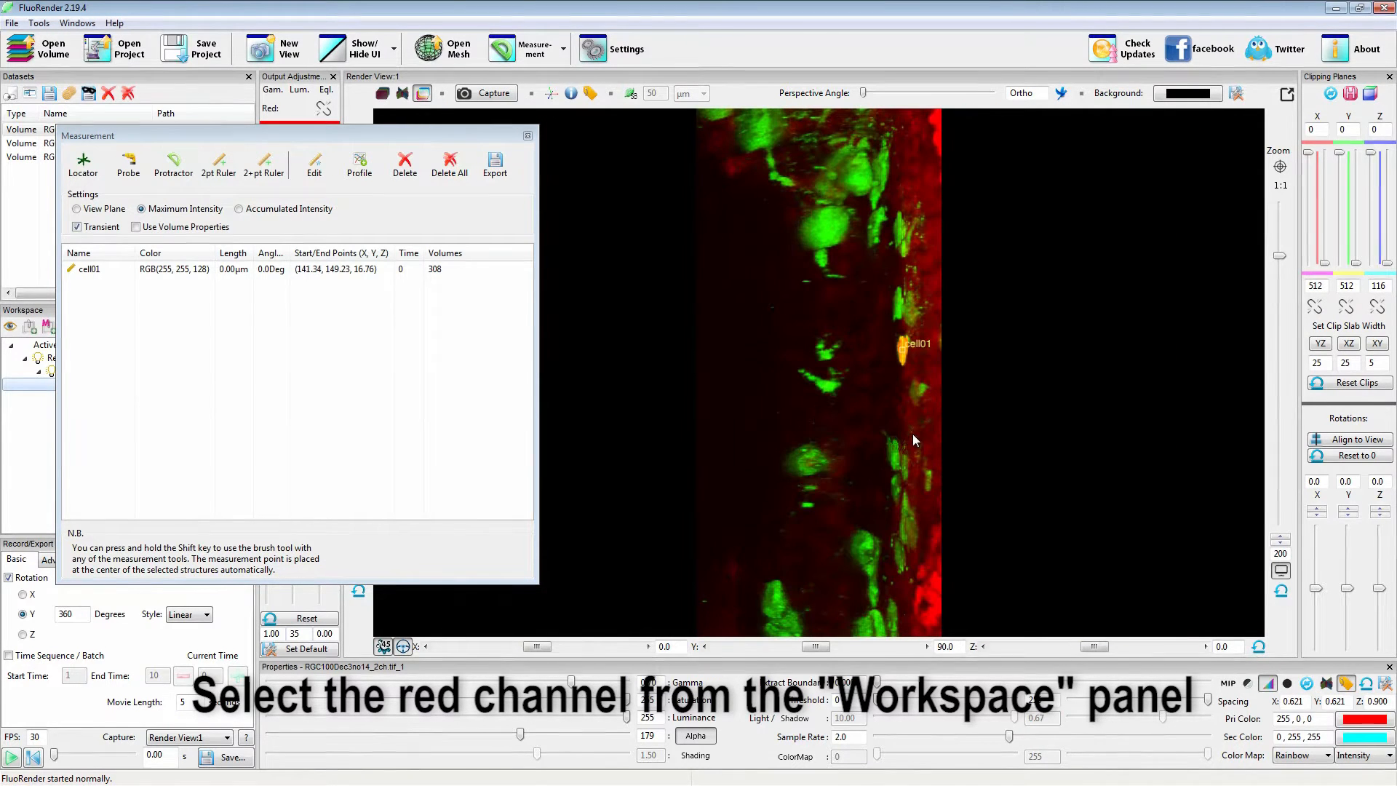
# Create a cylindrical selection through the red channel just below cell01, using the Probe combined with the paint brush
pyautogui.click(128, 166)
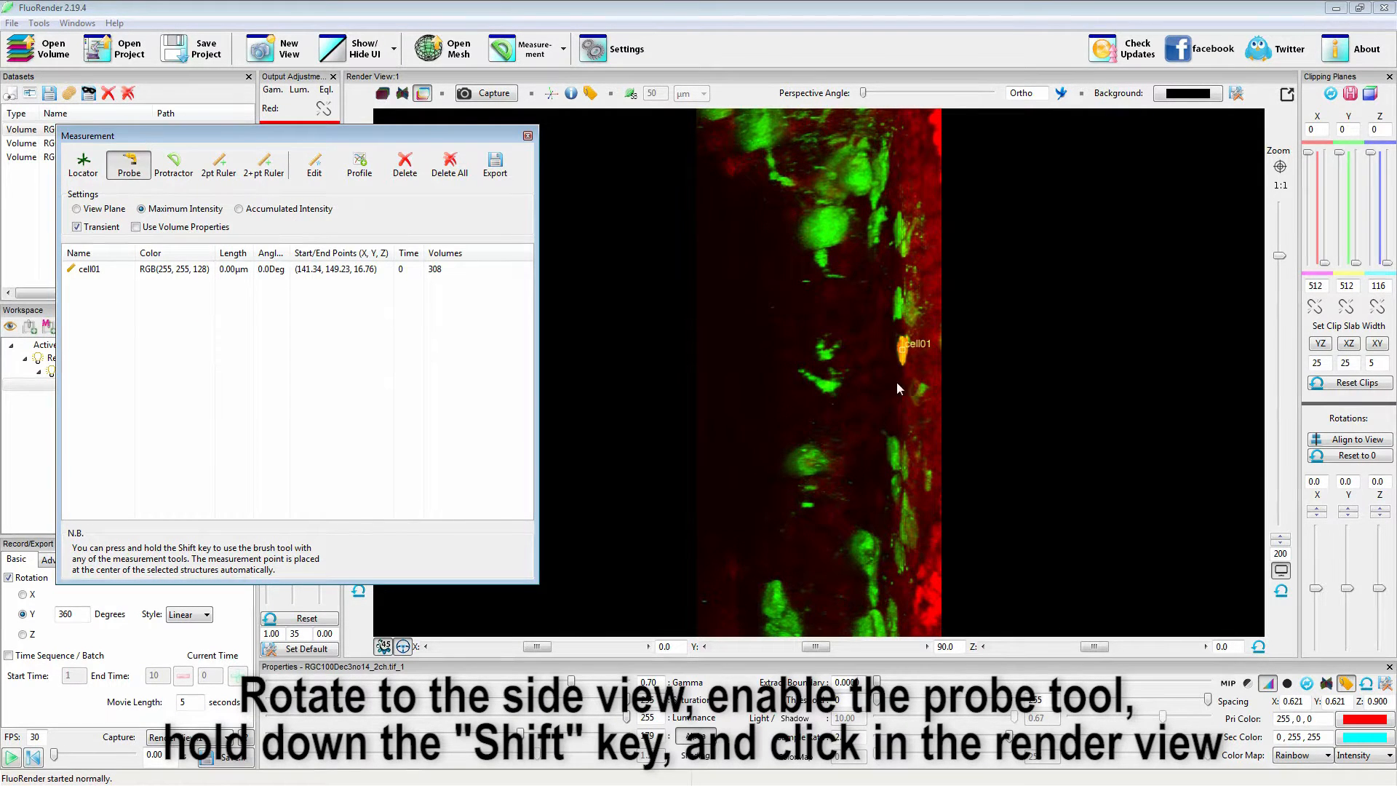
pyautogui.keyDown('shift'); pyautogui.scroll(6, 881, 390); pyautogui.keyUp('shift')
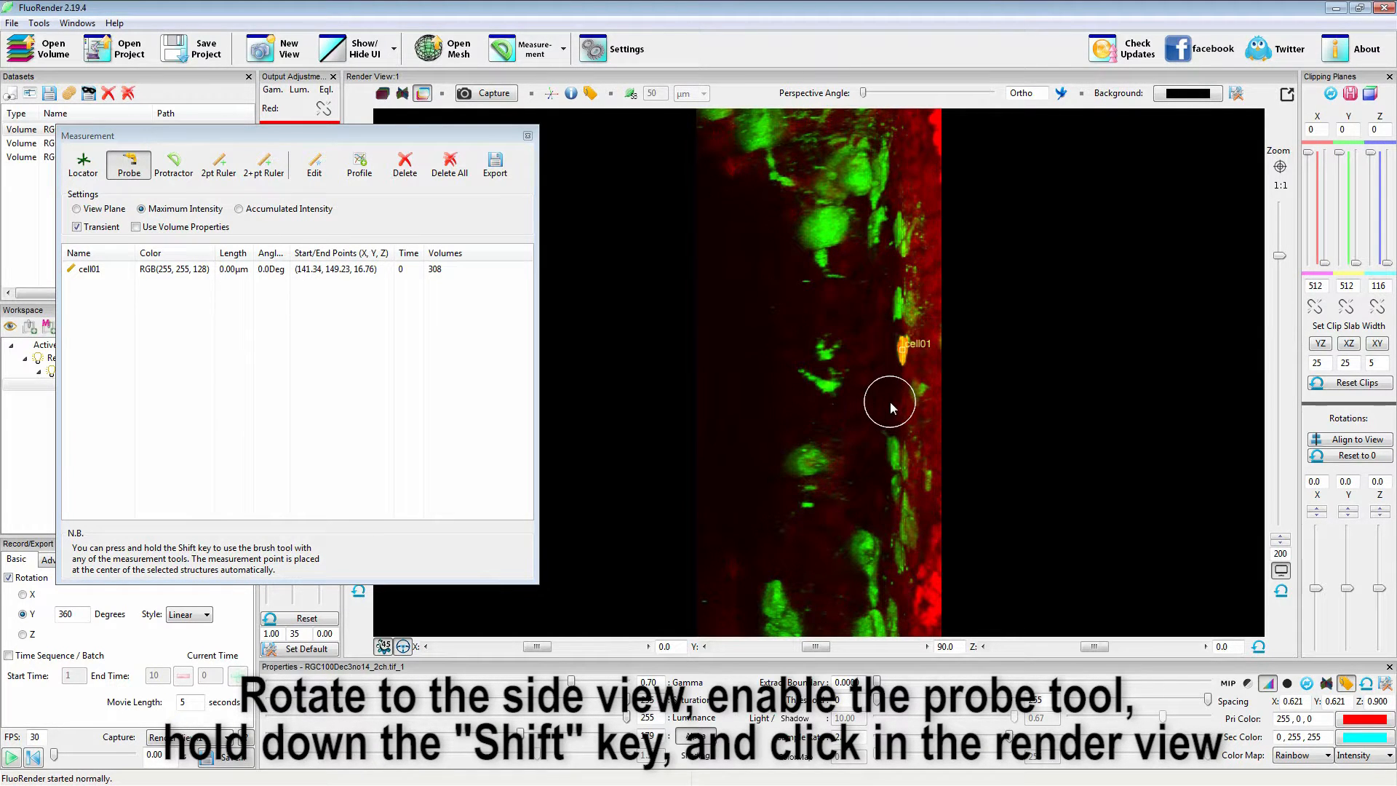
pyautogui.keyDown('shift'); pyautogui.click(896, 402); pyautogui.keyUp('shift')
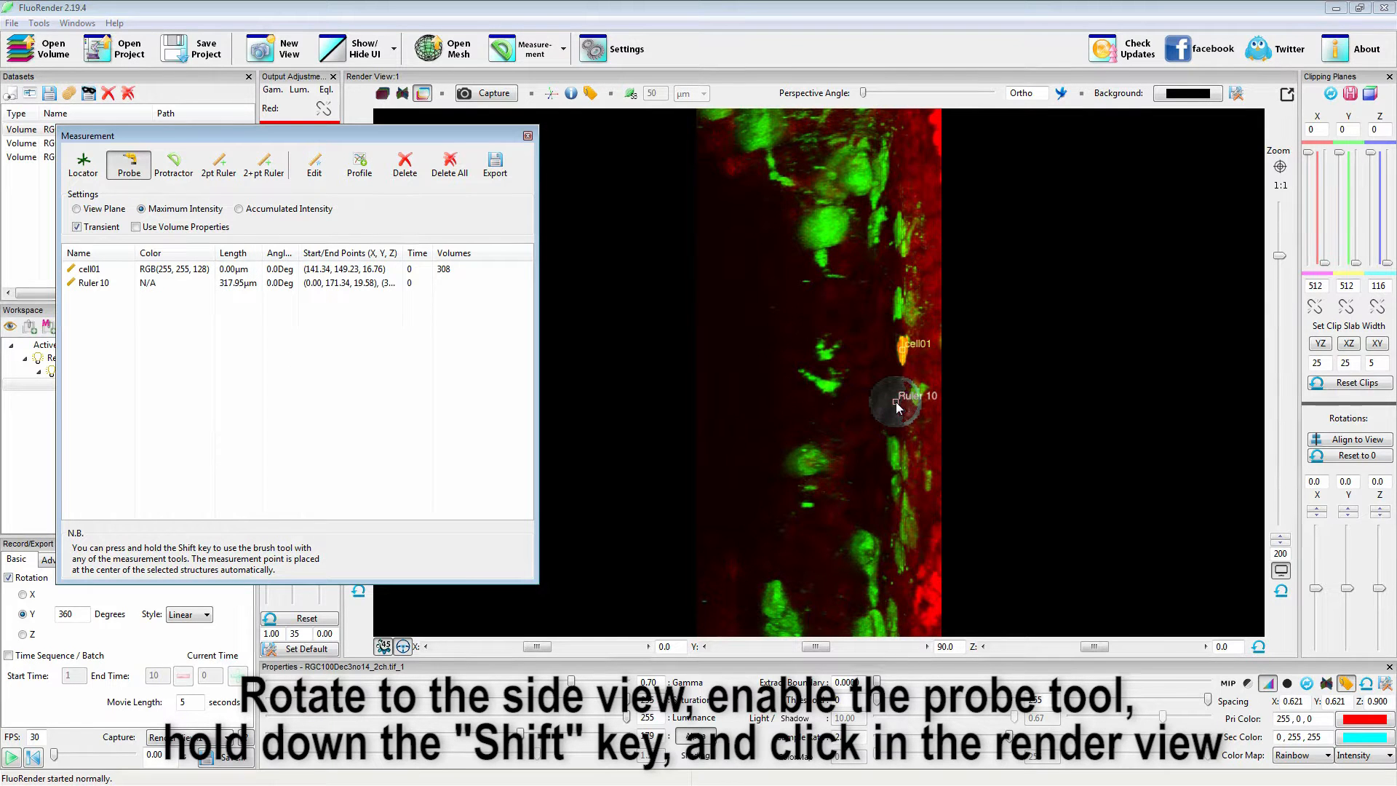
pyautogui.click(126, 164)
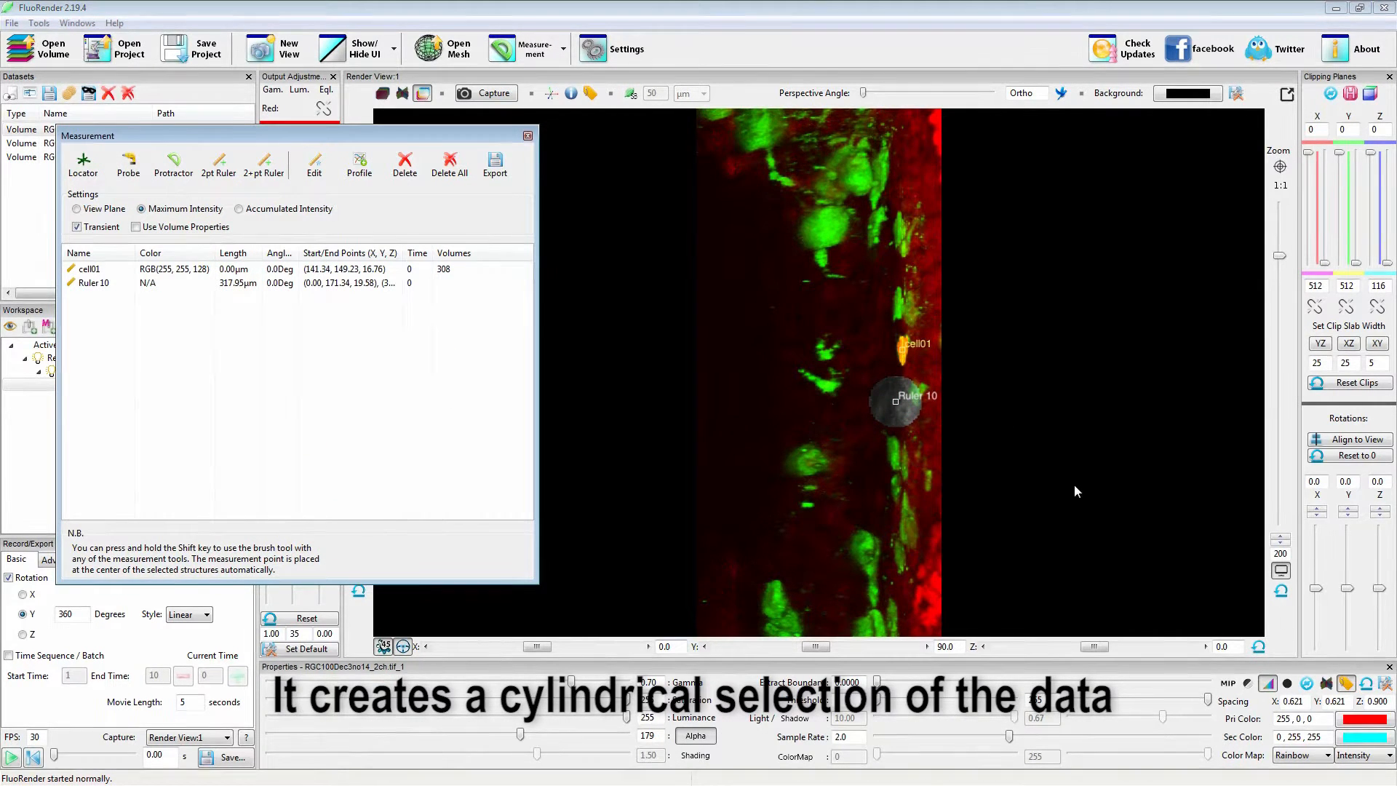
# Rename the Ruler 10 measurement as profile and calculate its intensity profile within the cylindrical selection
pyautogui.moveTo(1074, 484); pyautogui.dragTo(872, 505)
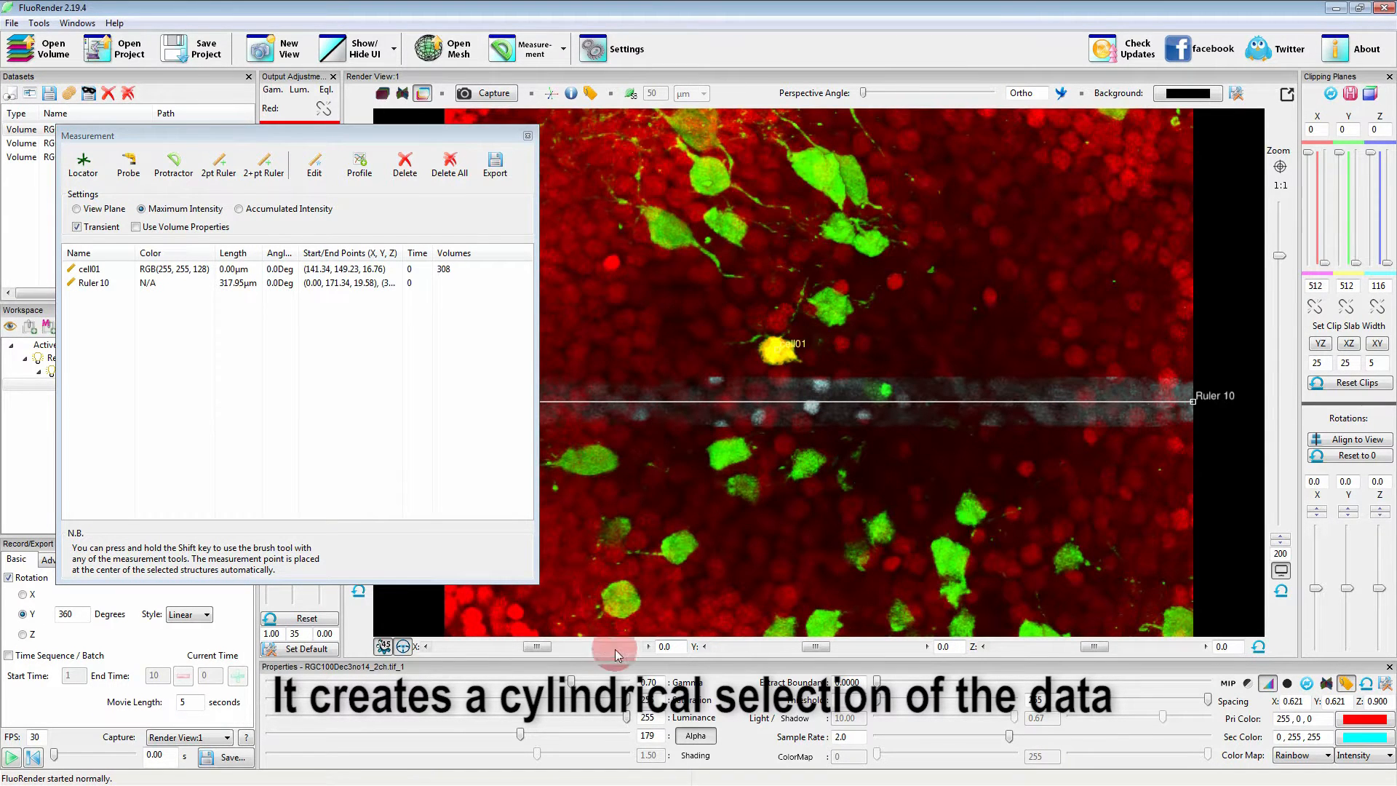
pyautogui.scroll(-5, 1060, 499)
pyautogui.scroll(2, 665, 478)
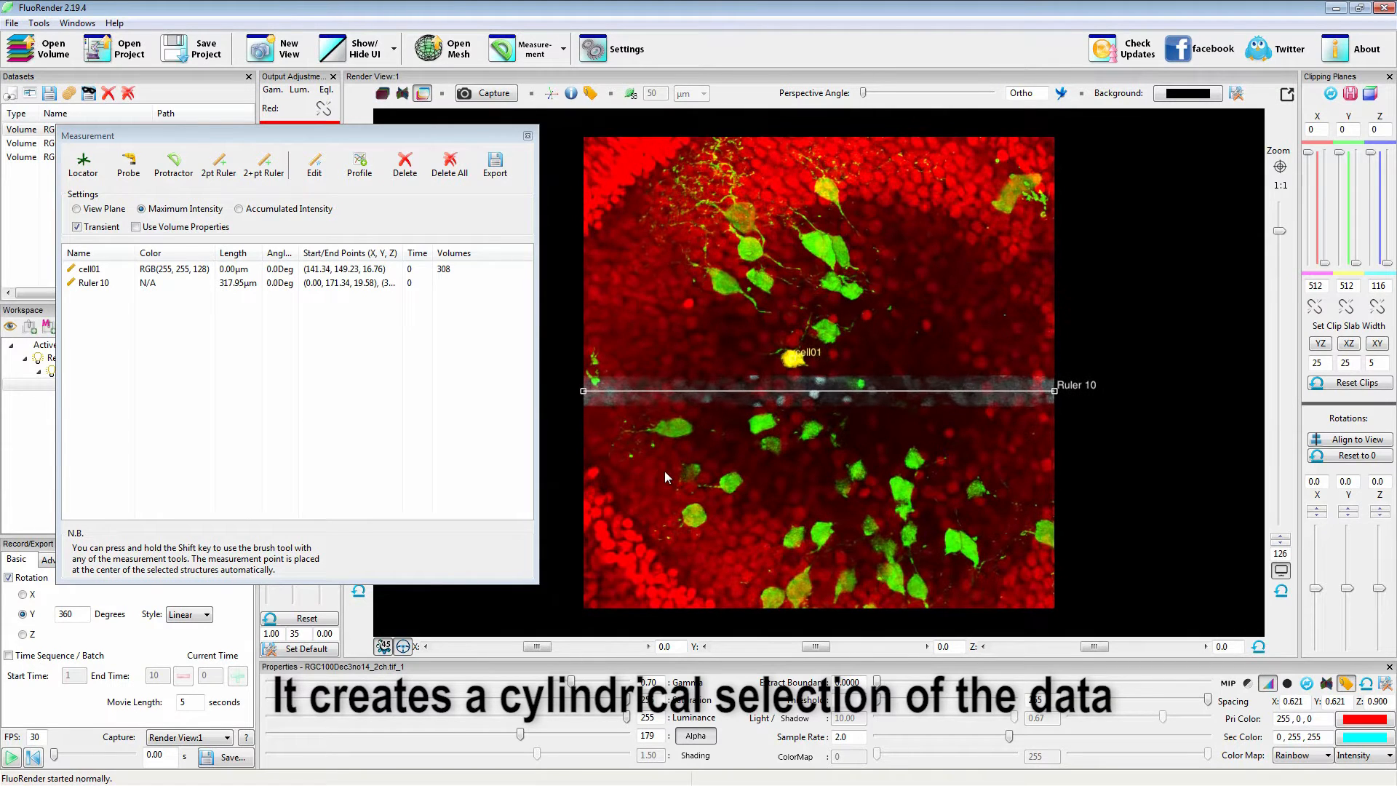
pyautogui.click(102, 284)
pyautogui.click(240, 284)
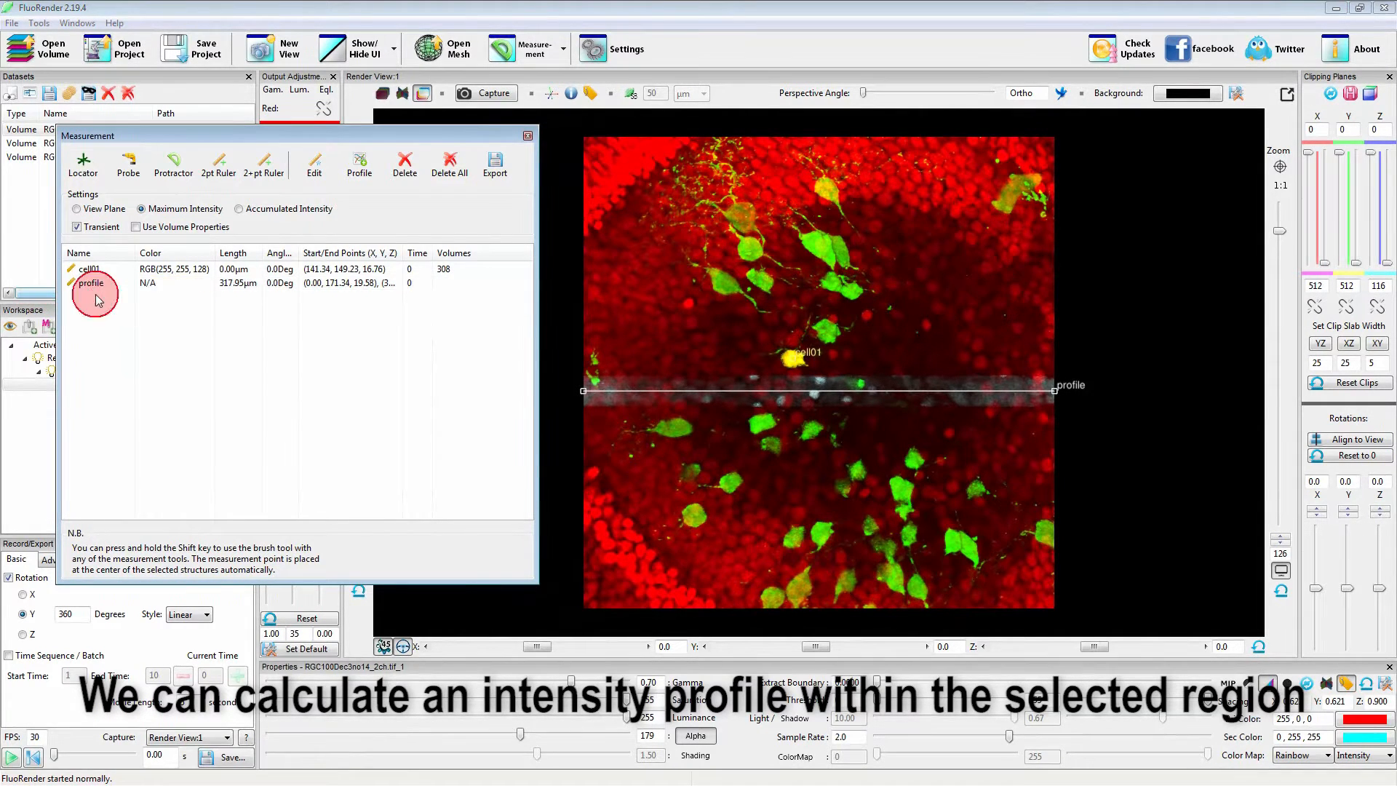
pyautogui.click(202, 285)
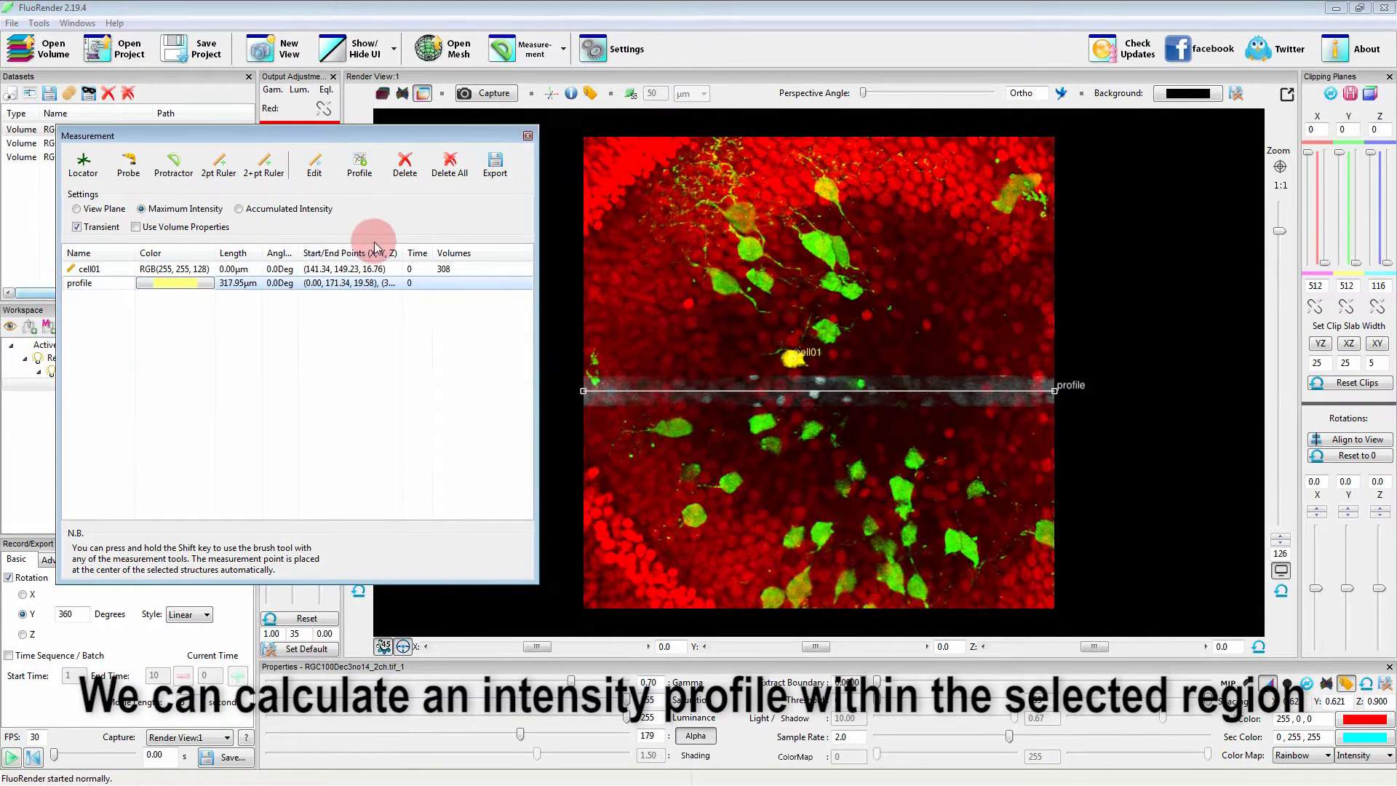
pyautogui.click(358, 168)
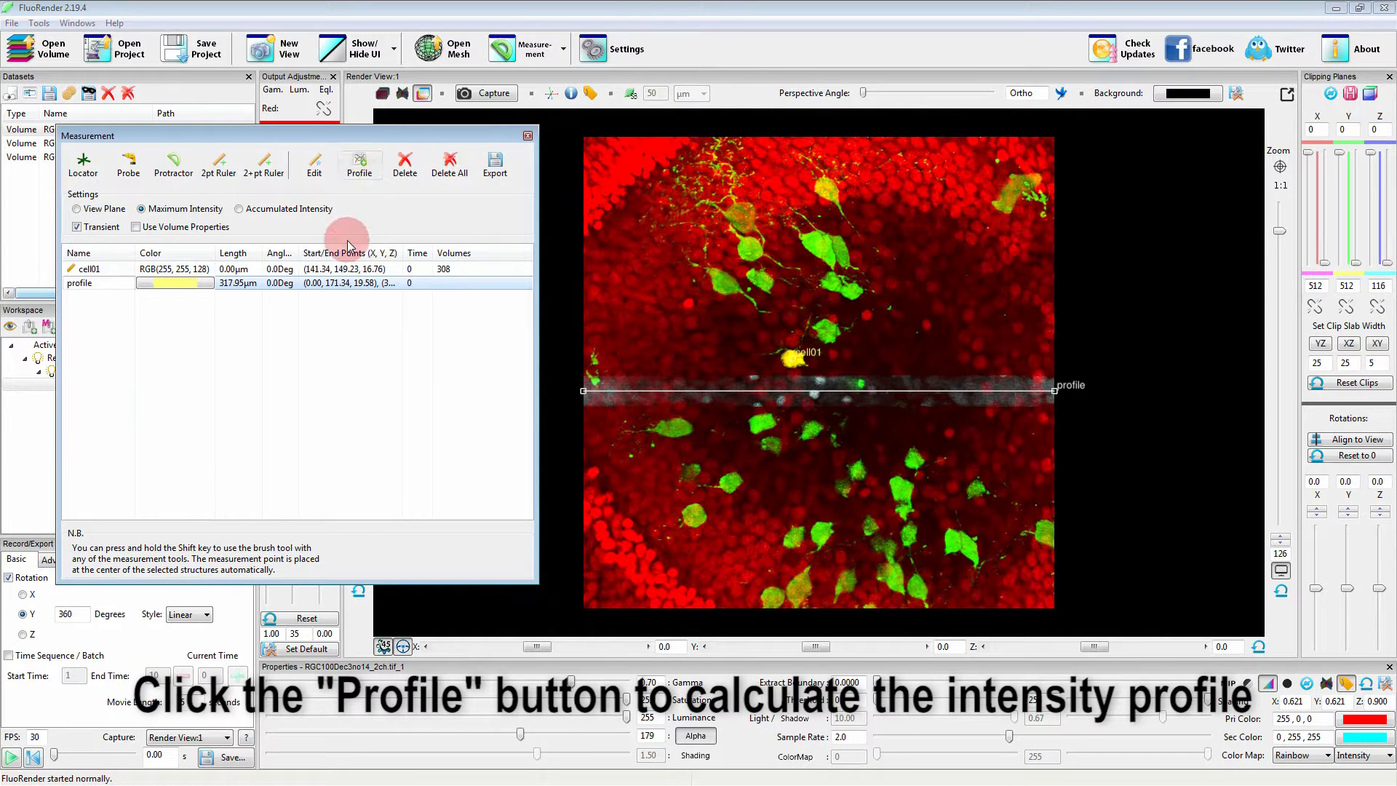
# Export the measurements as a text file named profile into the Tutorials folder under E:\DATA
pyautogui.click(495, 167)
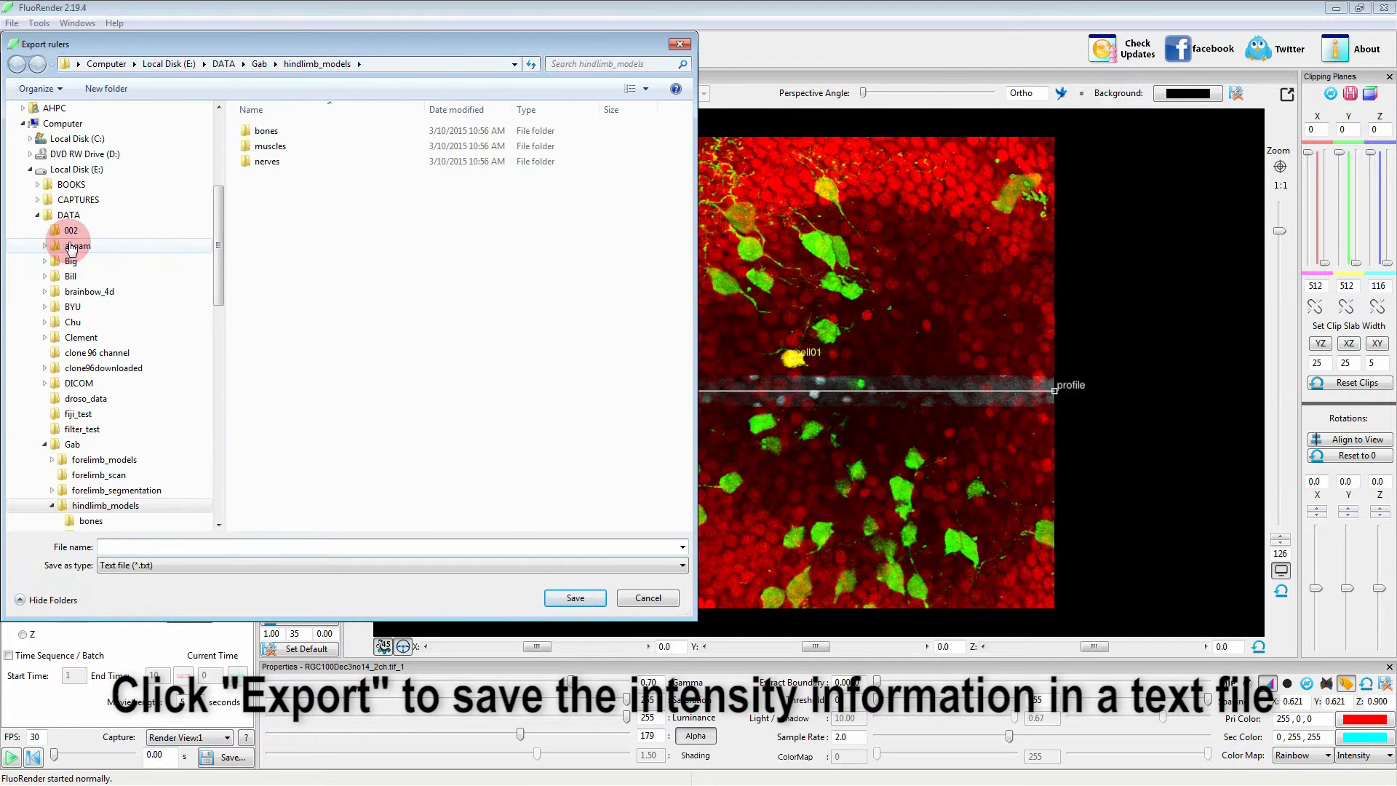
pyautogui.click(44, 444)
pyautogui.scroll(-4, 73, 449)
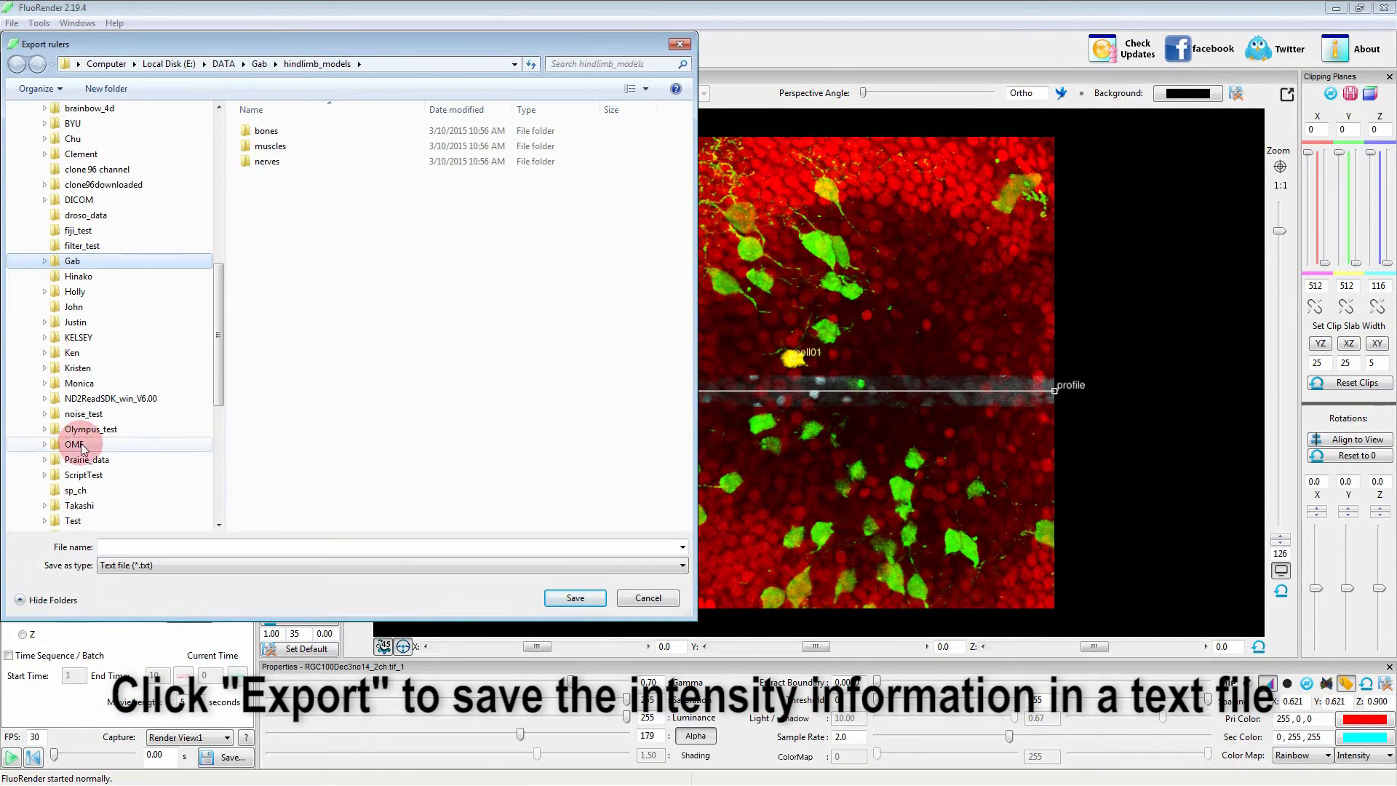
pyautogui.scroll(-4, 102, 446)
pyautogui.click(91, 368)
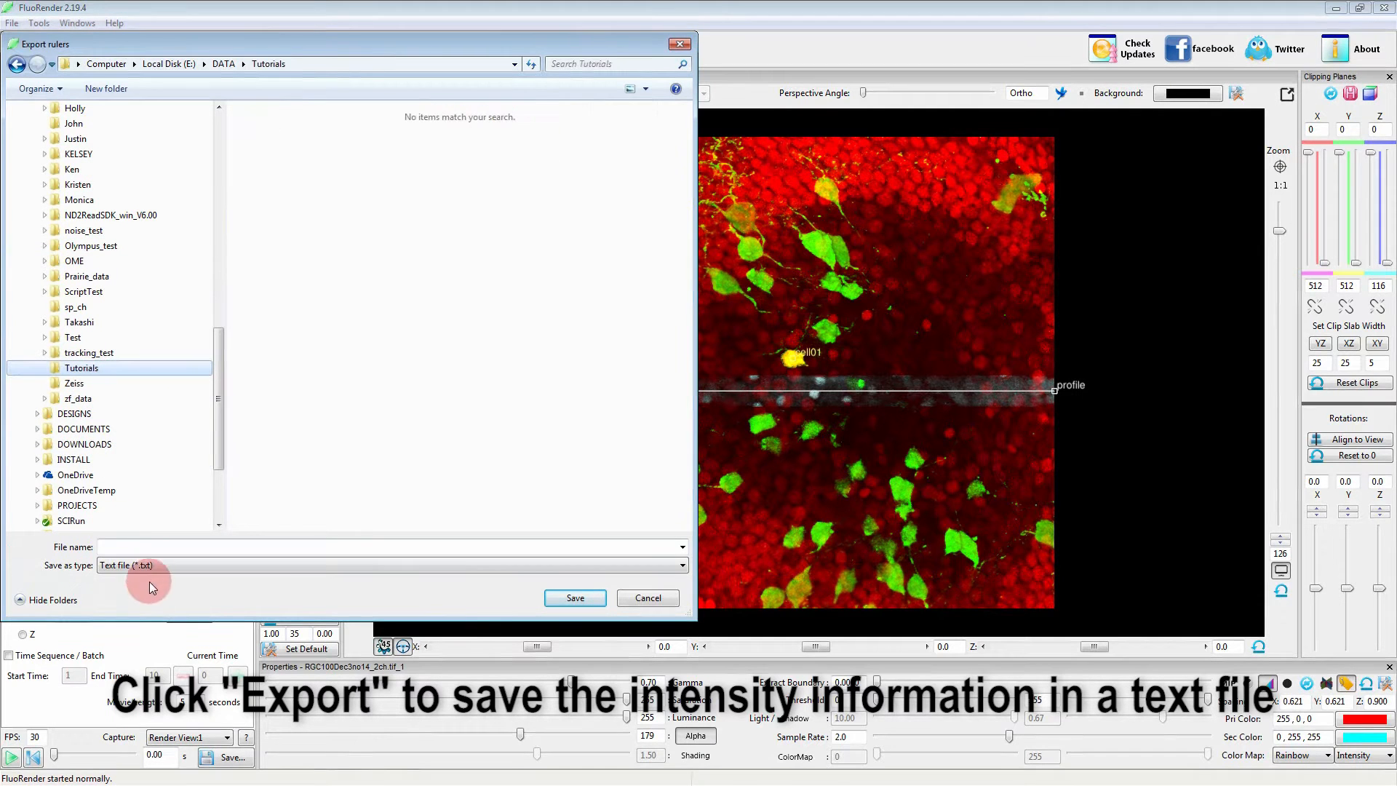
pyautogui.click(127, 547)
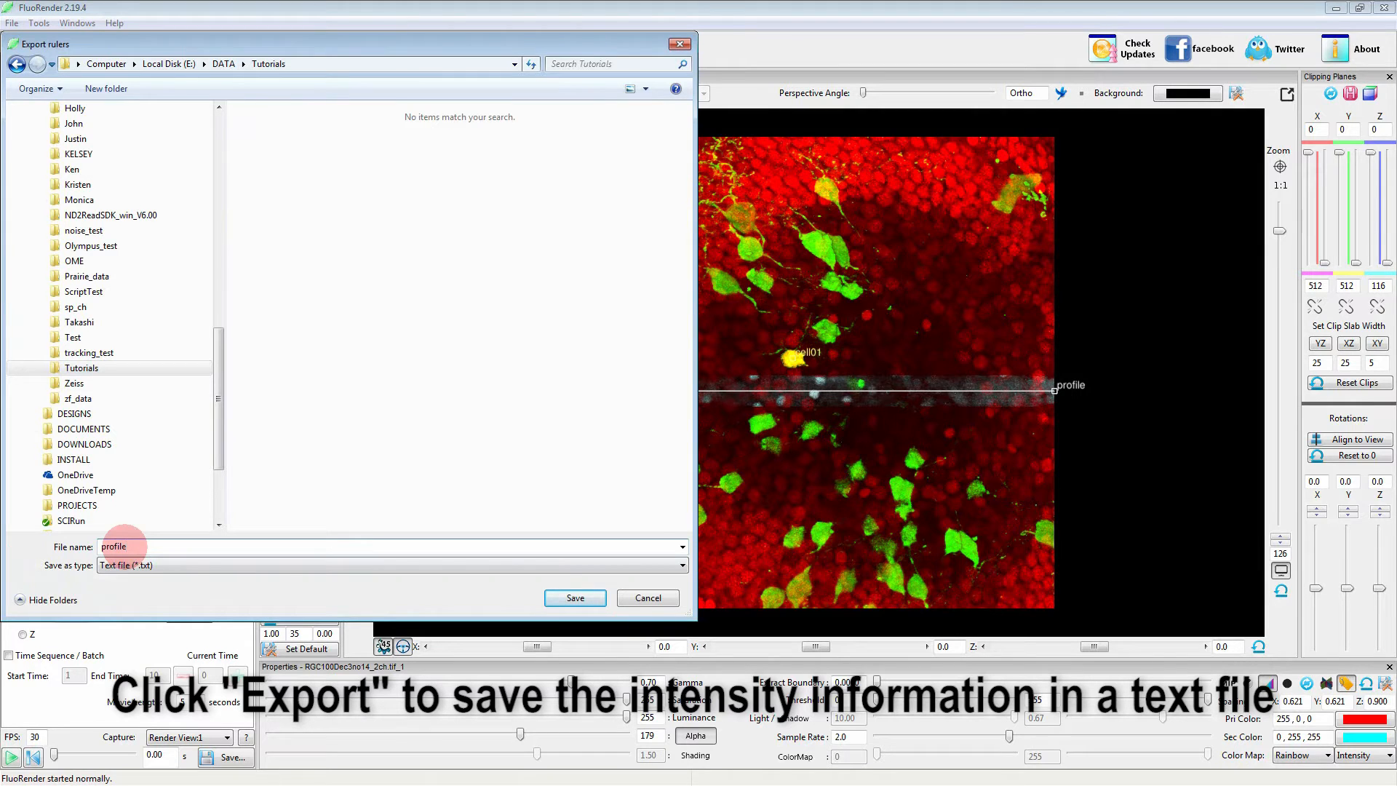
pyautogui.click(573, 599)
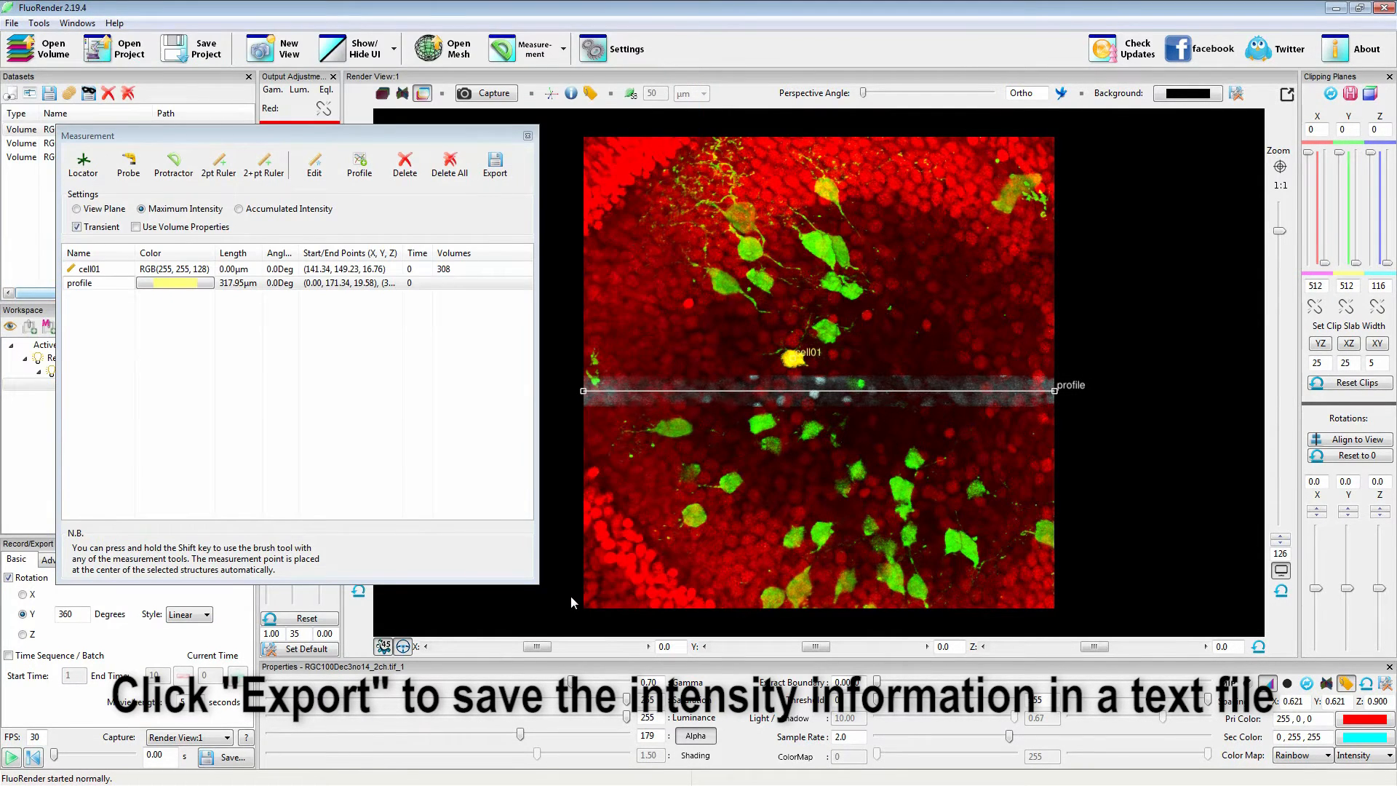
# Switch to Excel and browse for a file to open in the Tutorials folder under E:\DATA
pyautogui.click(724, 750)
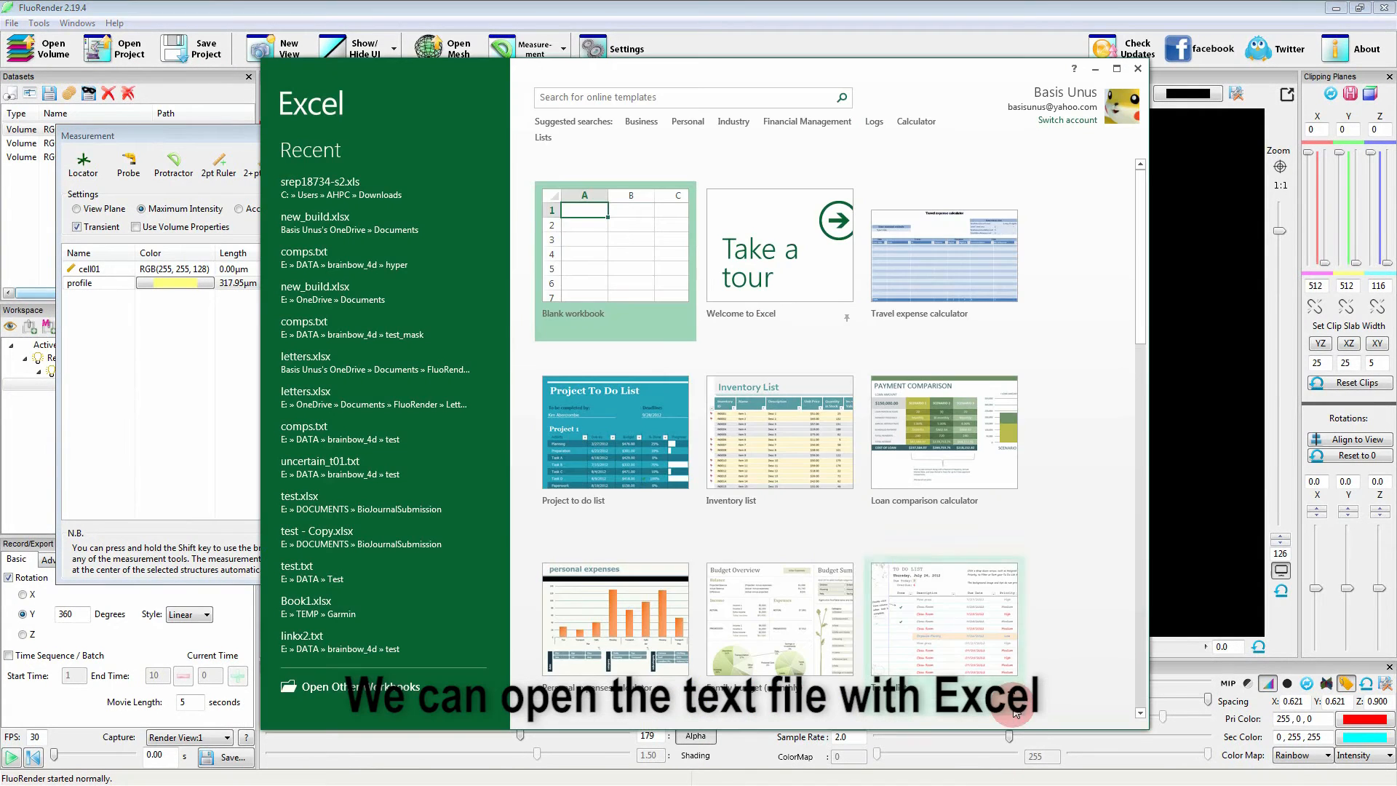
pyautogui.click(395, 635)
pyautogui.click(343, 688)
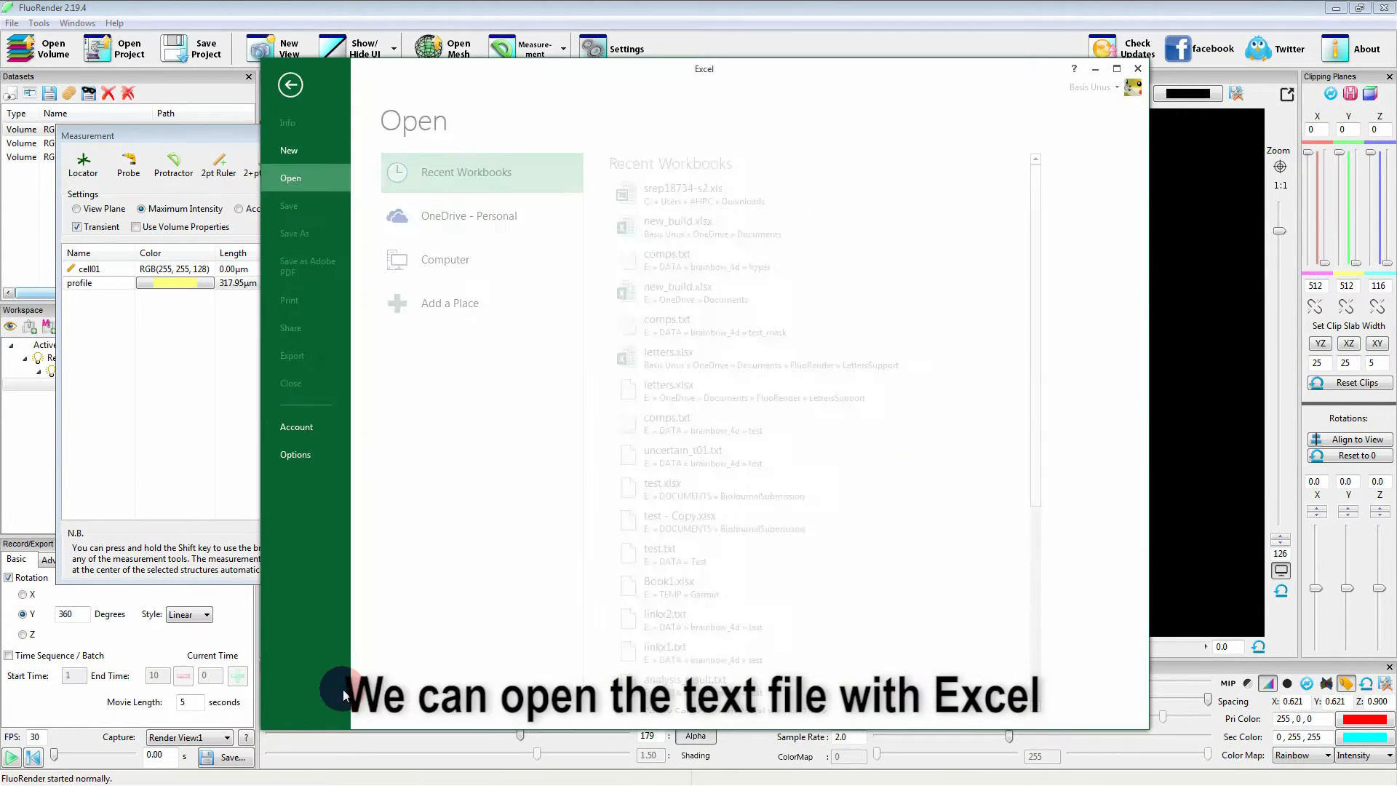
pyautogui.click(458, 270)
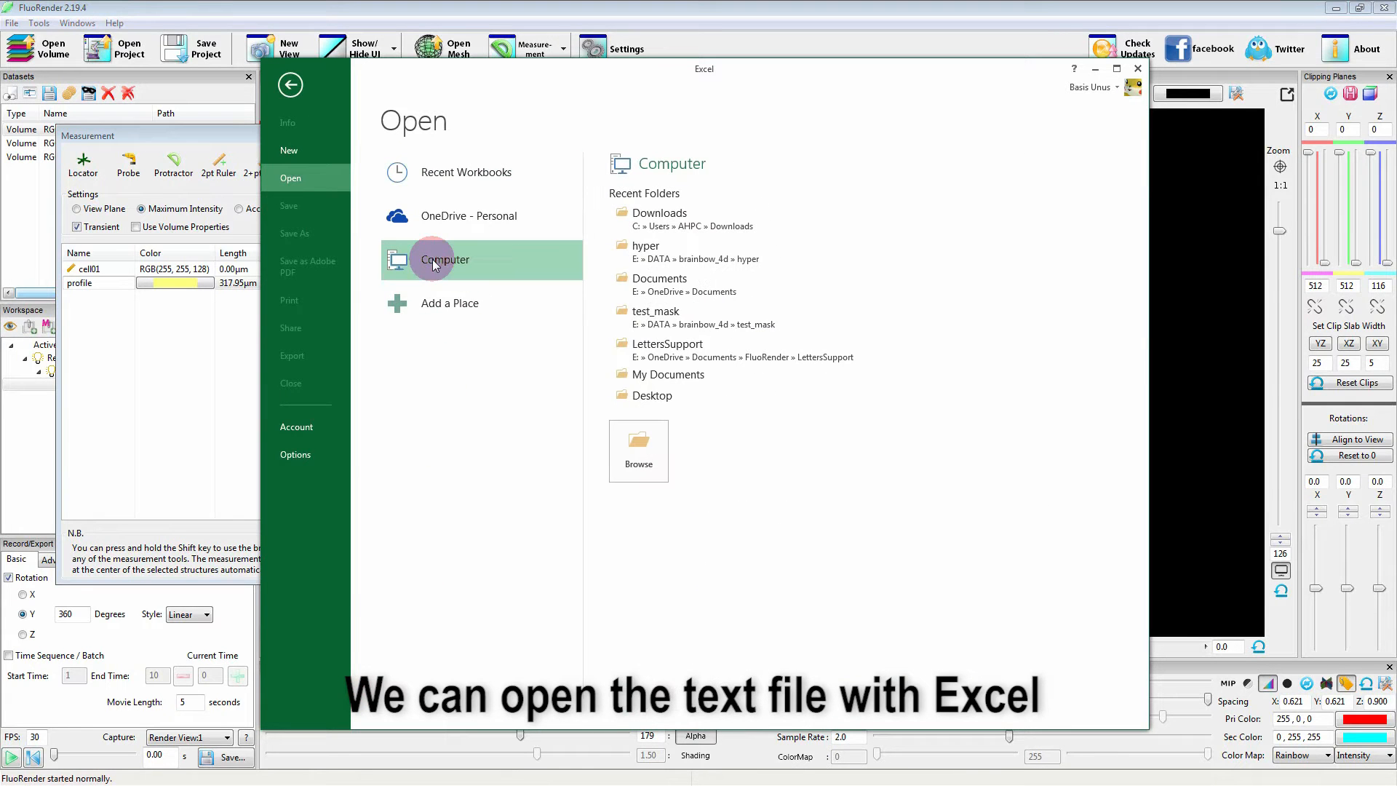
pyautogui.click(641, 450)
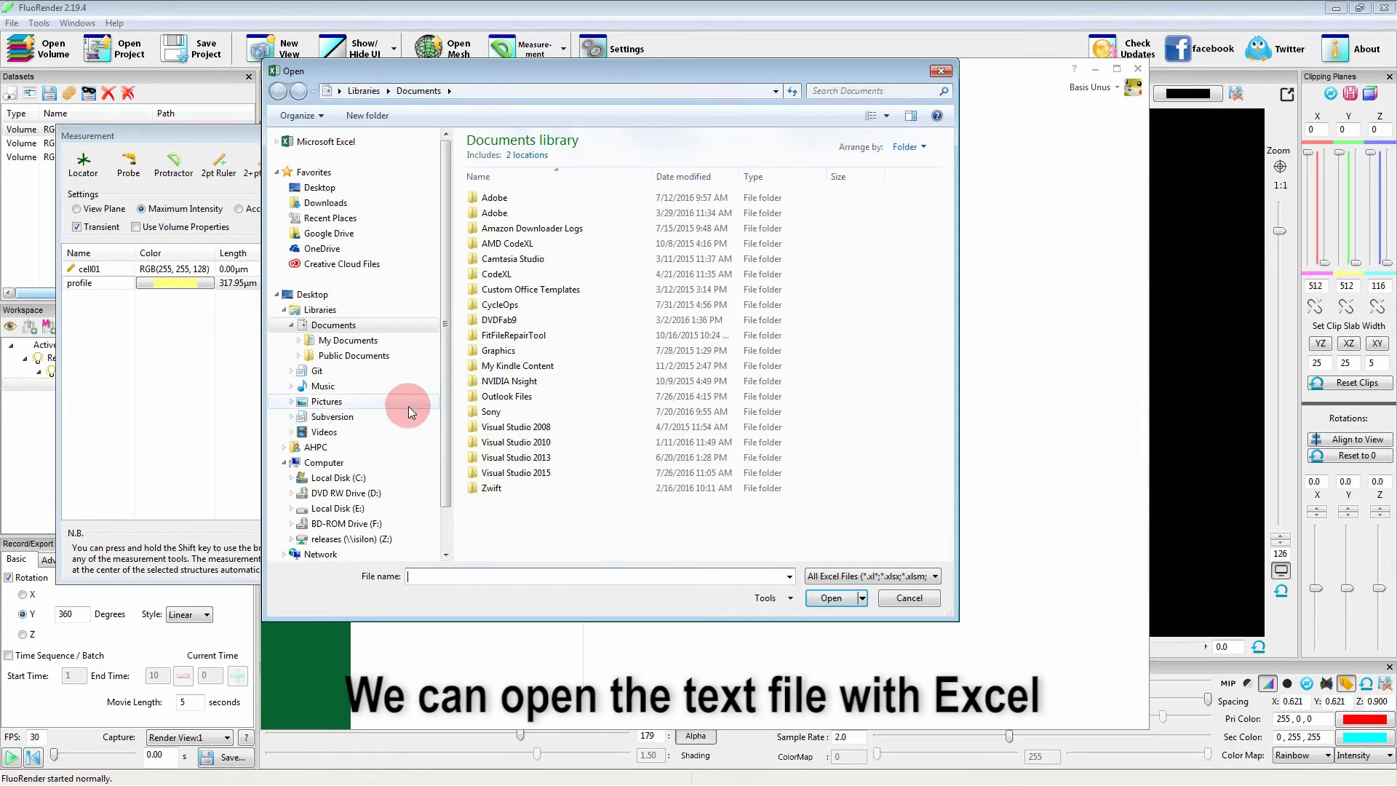
pyautogui.click(357, 509)
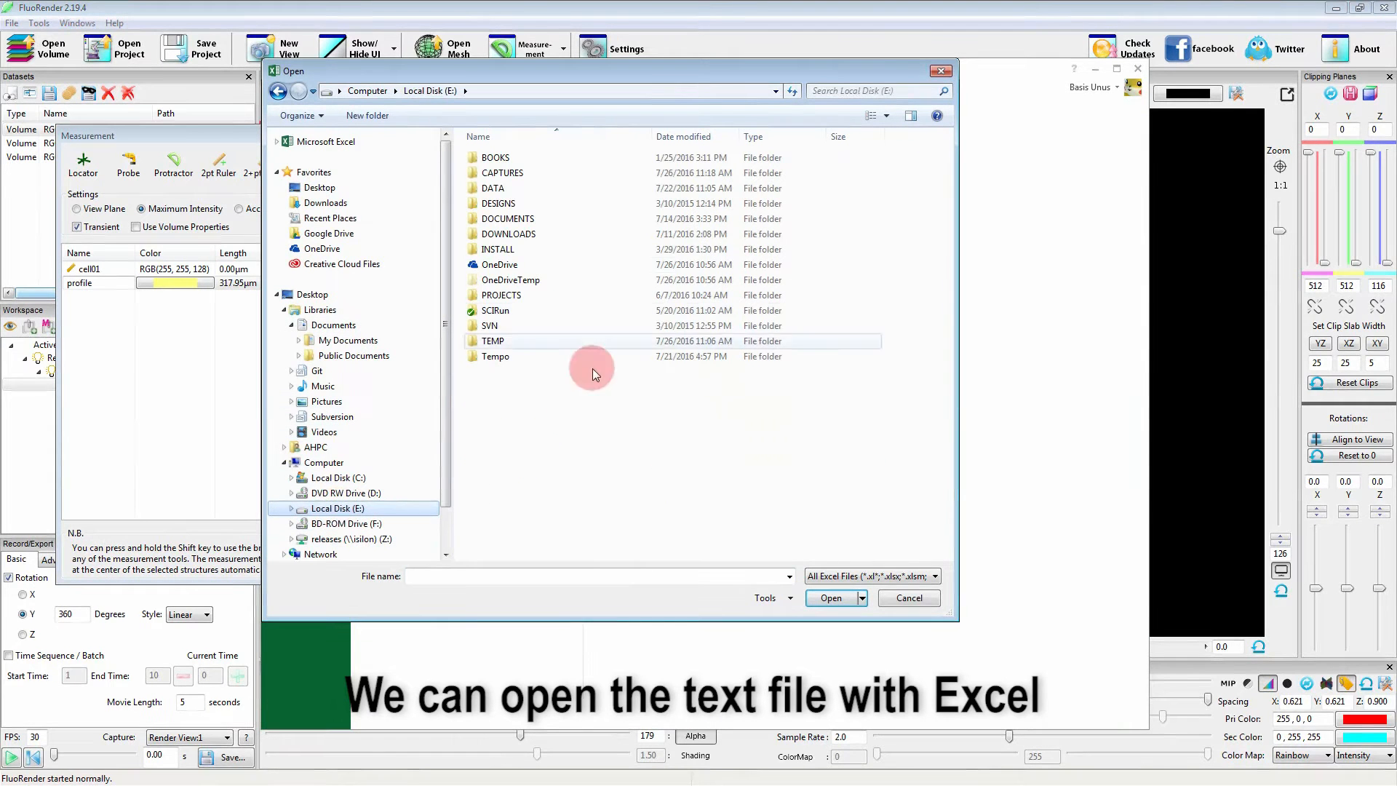
pyautogui.doubleClick(491, 191)
pyautogui.scroll(-5, 509, 509)
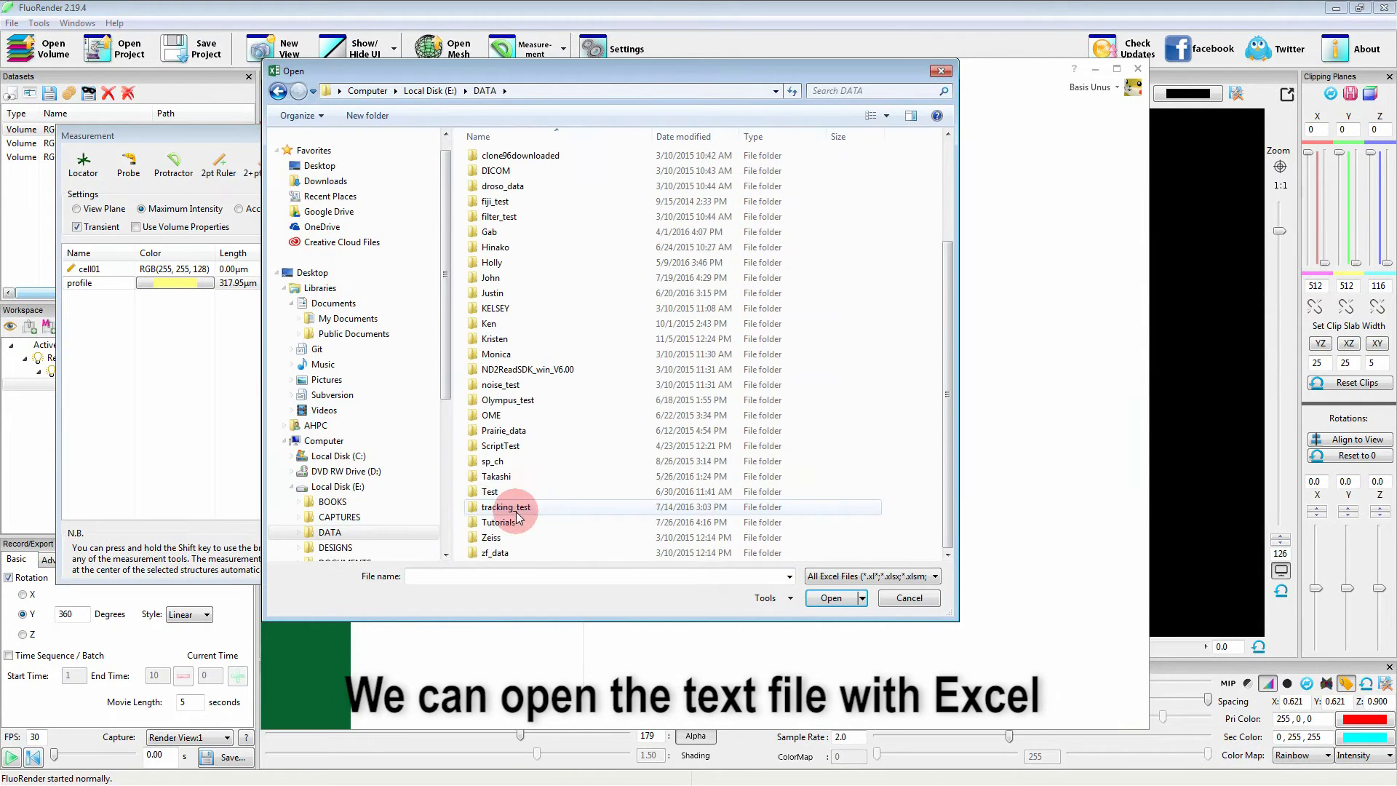
pyautogui.doubleClick(498, 525)
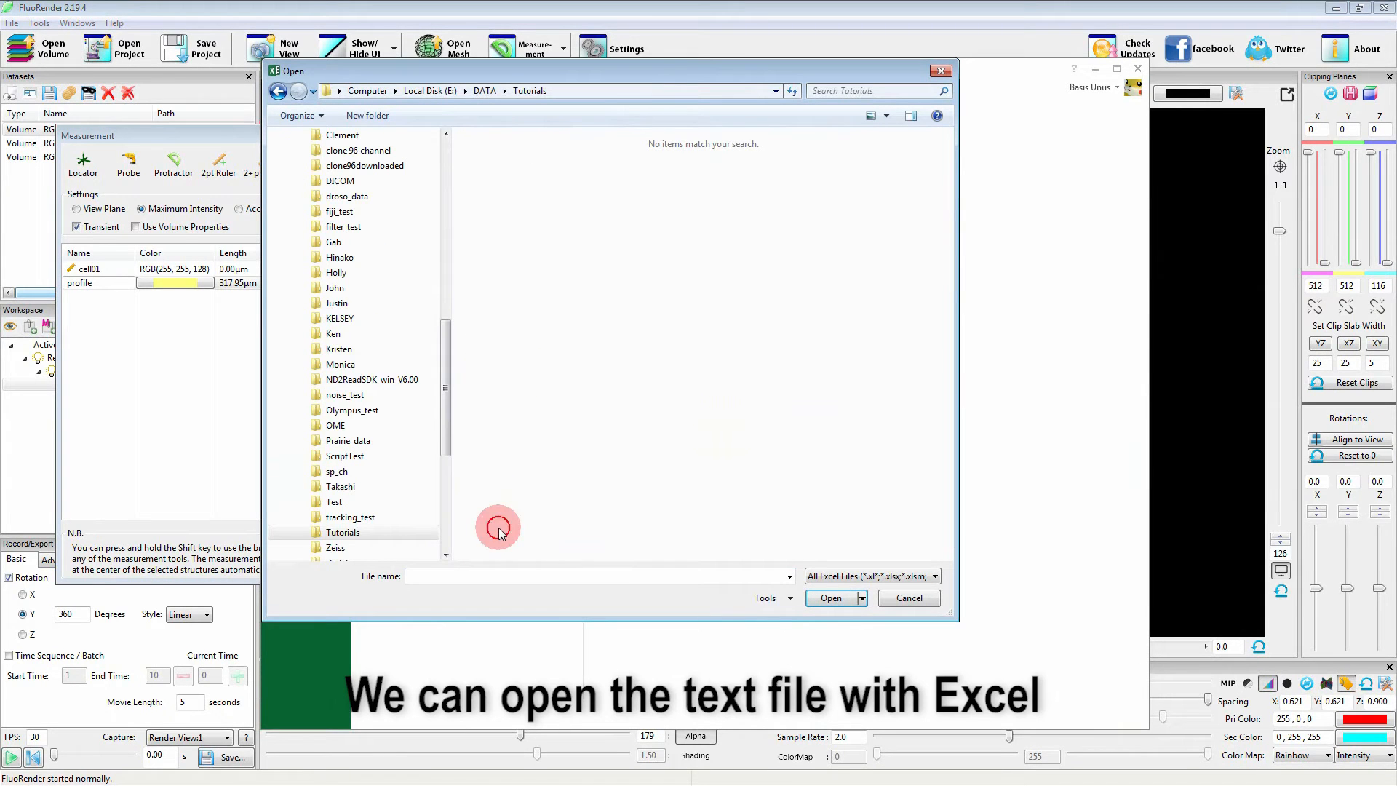
# Show all file types and open profile.txt, importing it as delimited text with the default settings
pyautogui.click(845, 577)
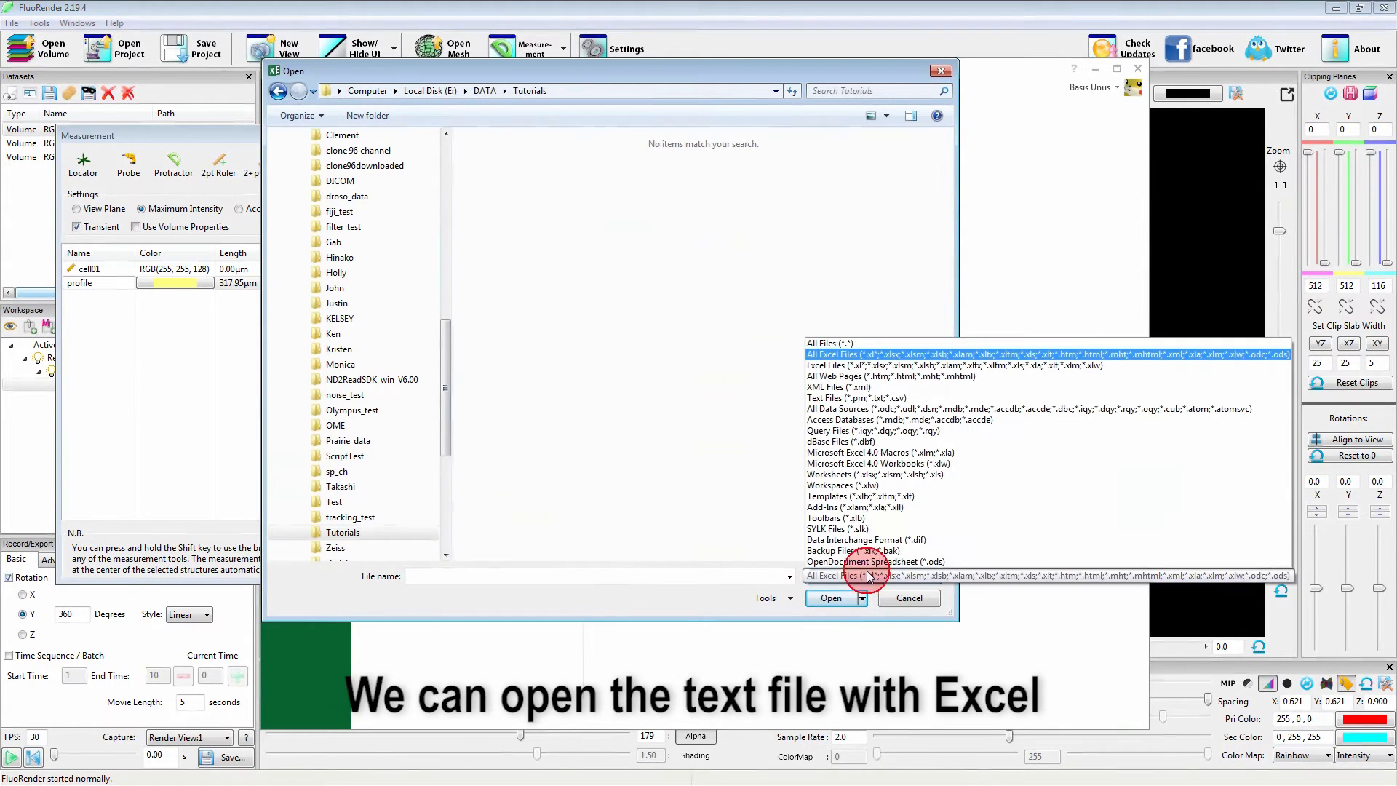
pyautogui.click(830, 343)
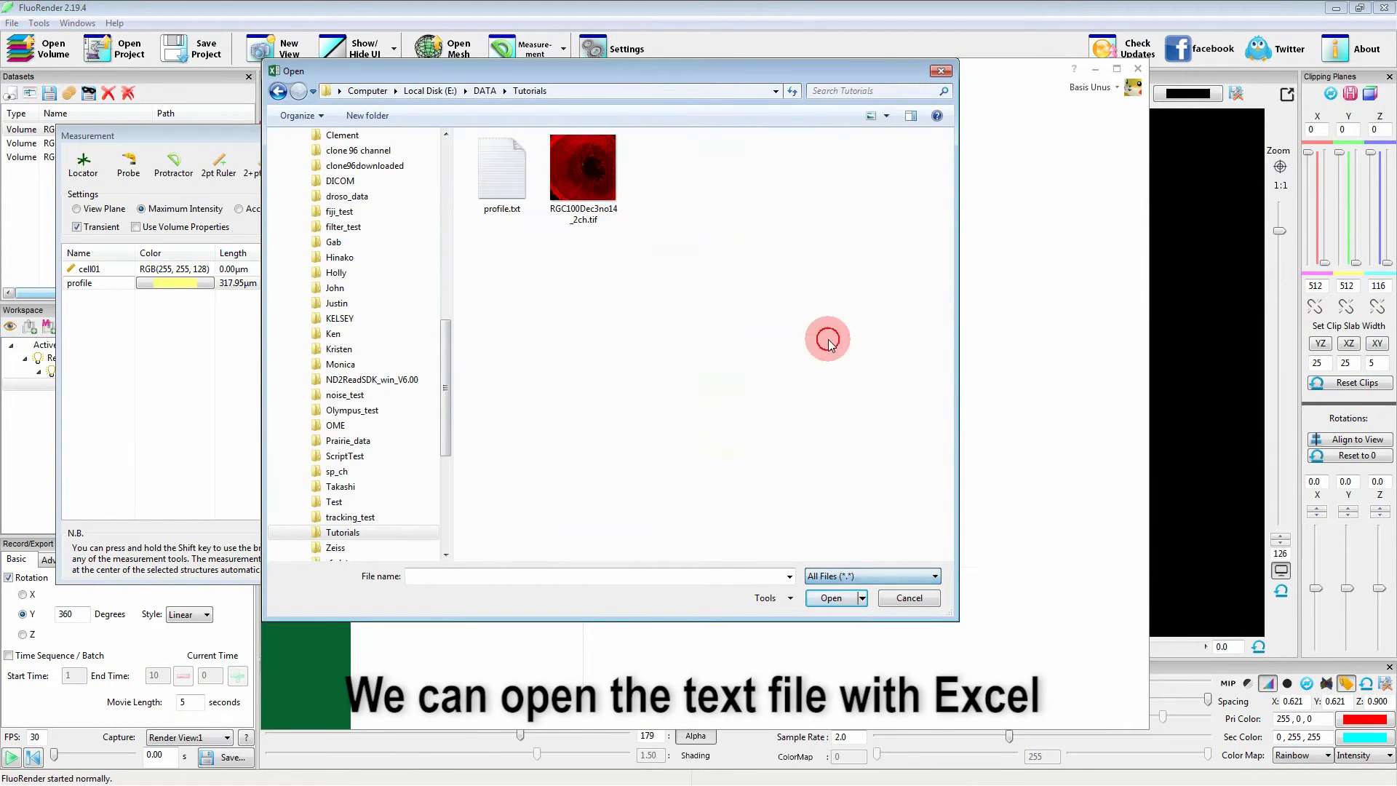
pyautogui.click(499, 186)
pyautogui.click(831, 598)
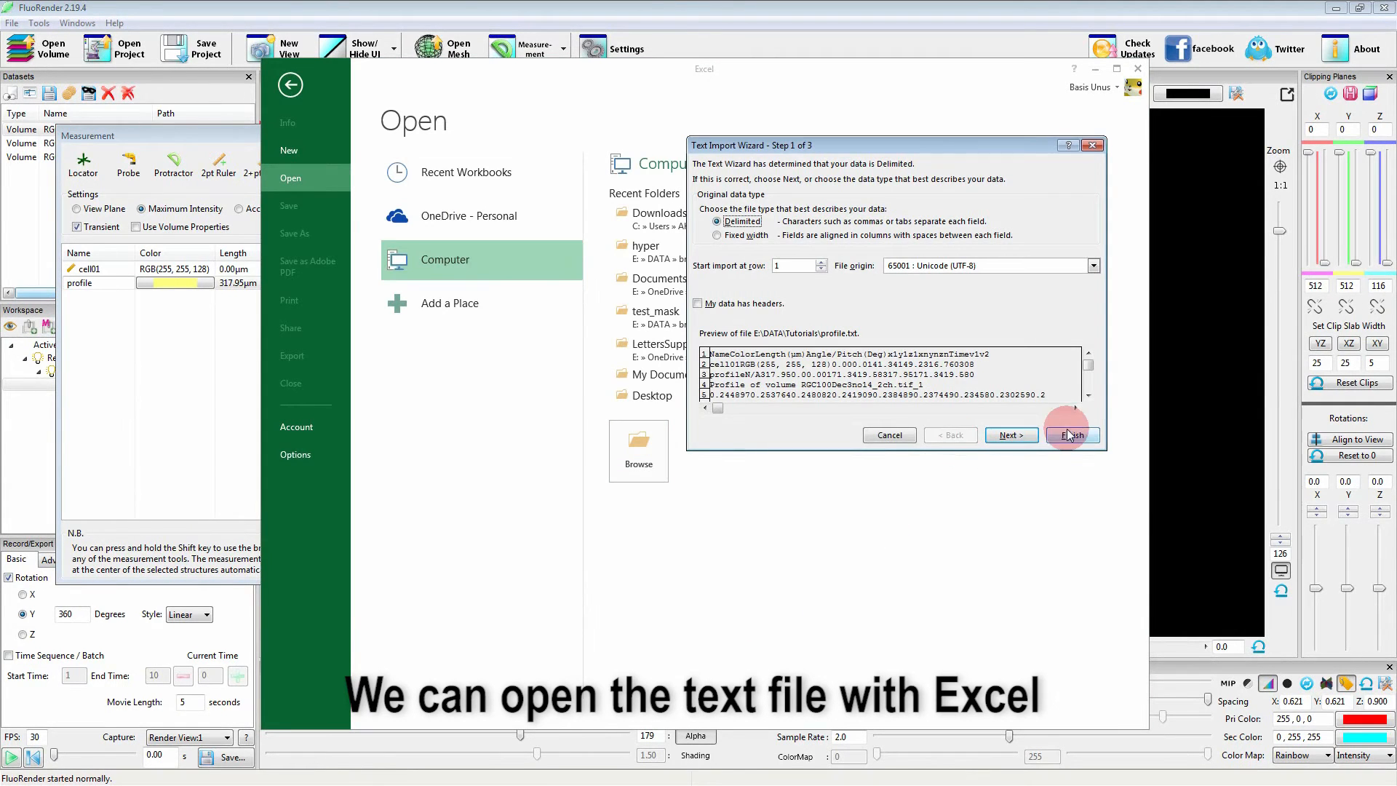
pyautogui.click(1072, 435)
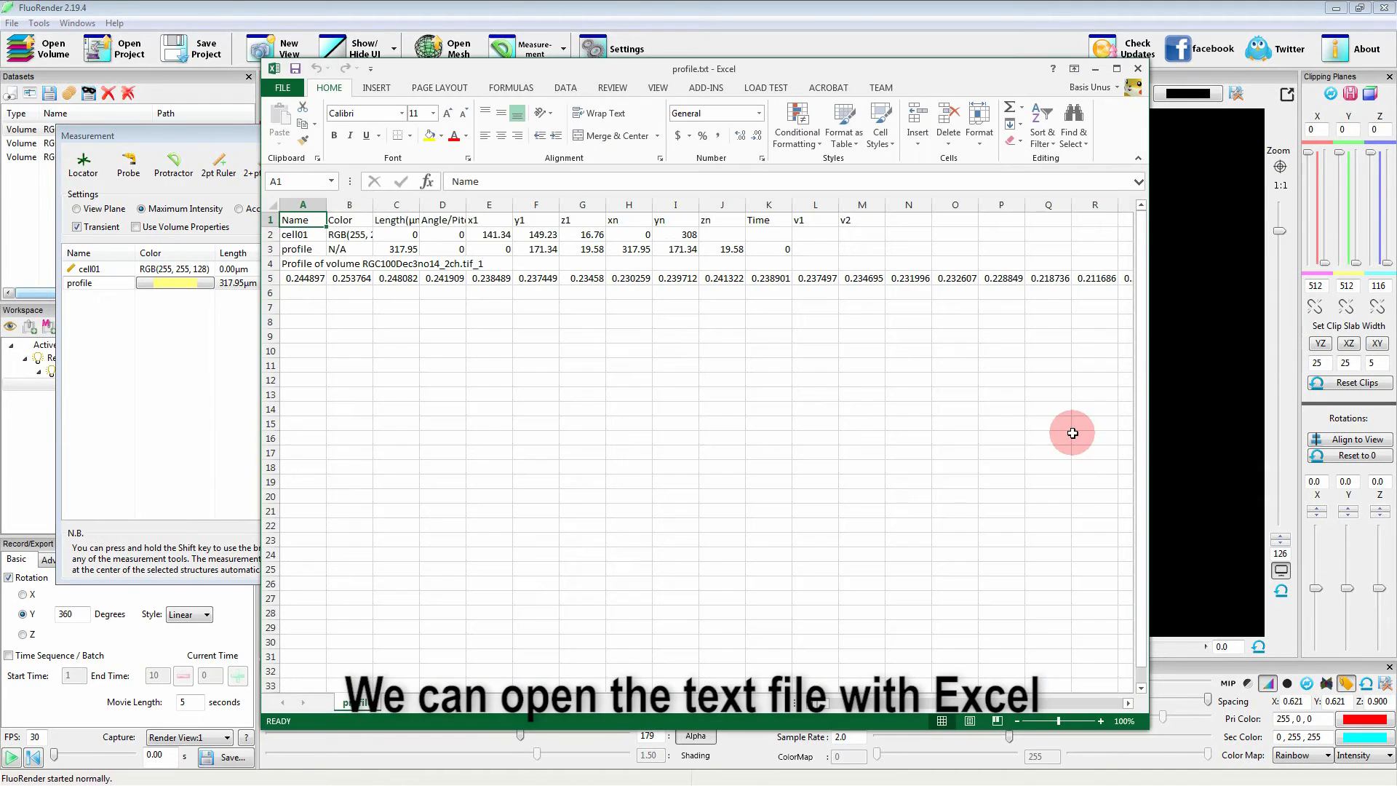
# Insert a 2-D line chart of the row 5 intensity values and enlarge it below the data to cover about B8:M28
pyautogui.click(267, 279)
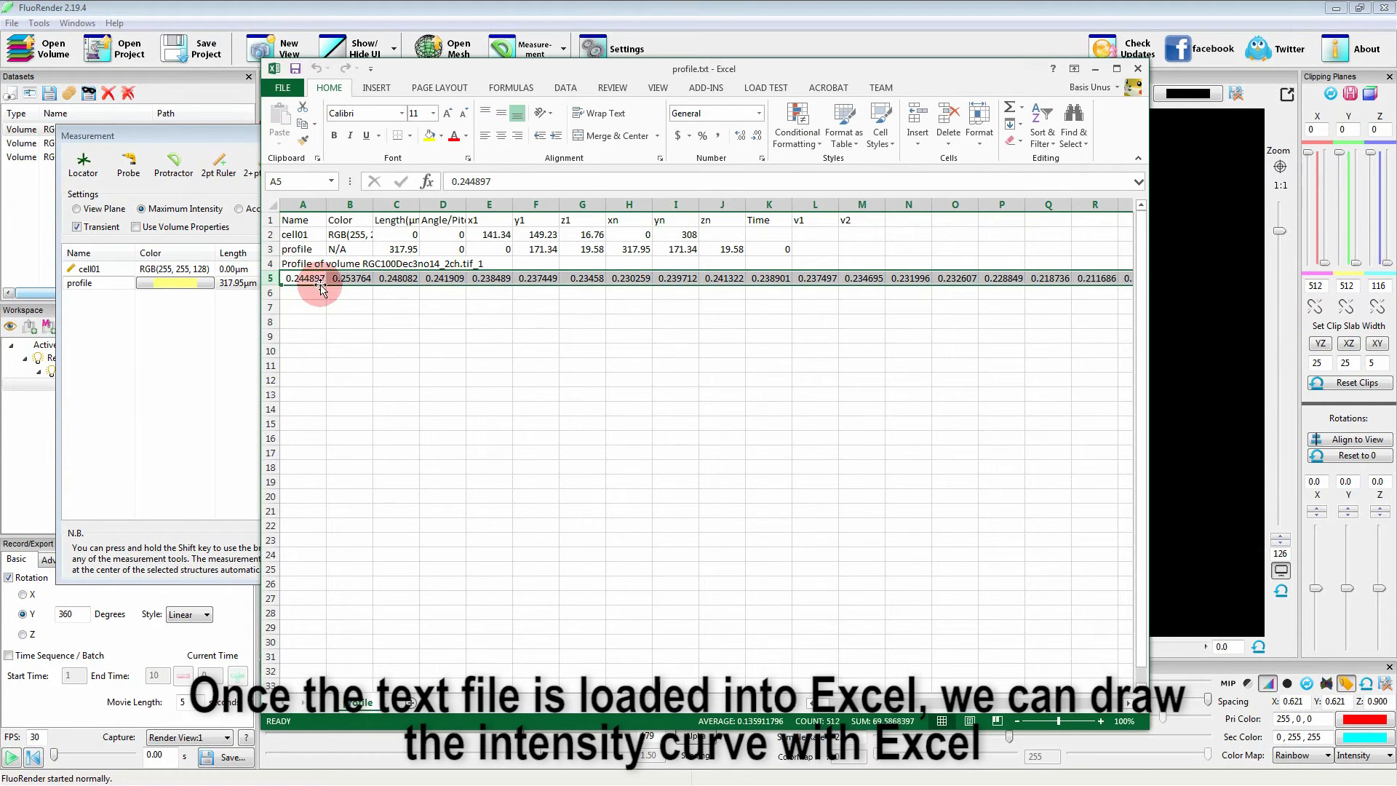
pyautogui.click(376, 88)
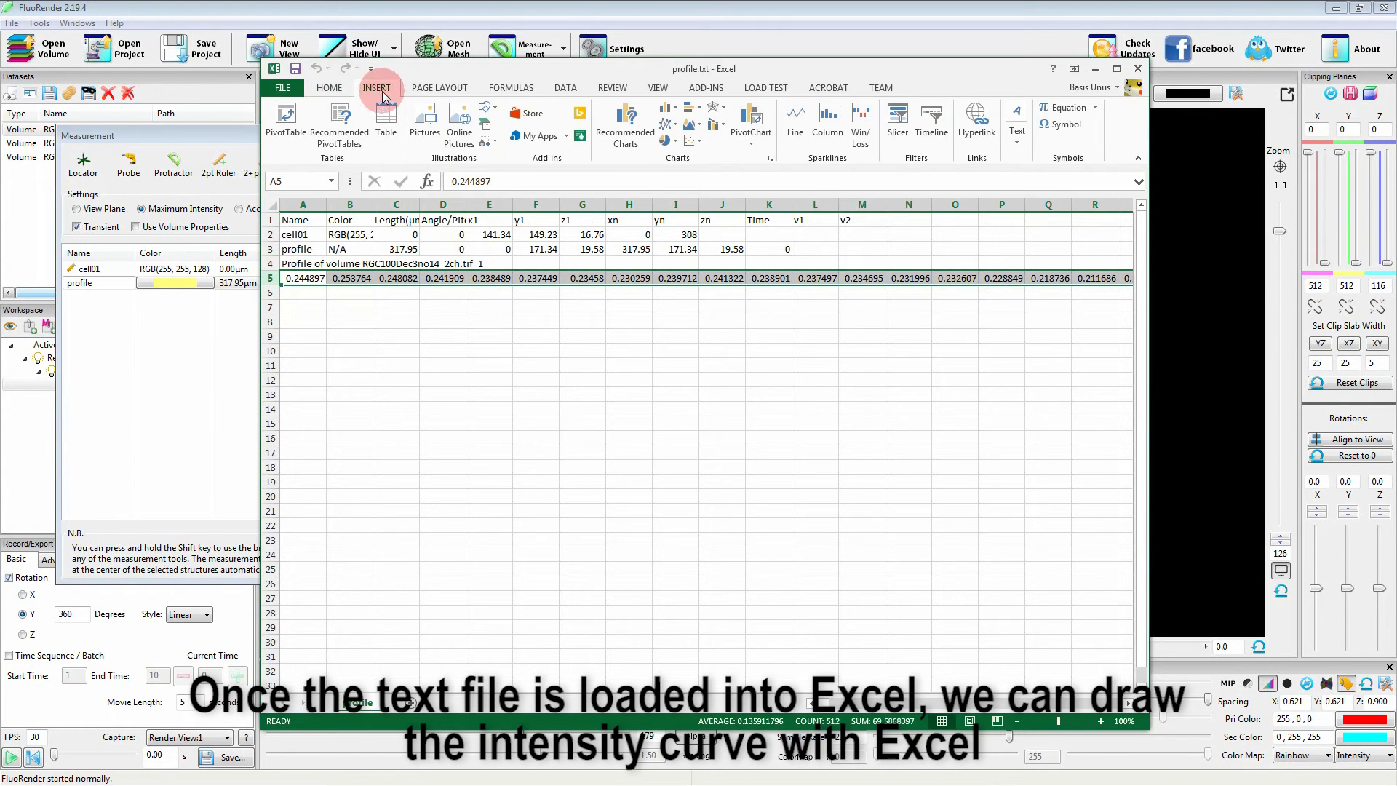
pyautogui.click(667, 123)
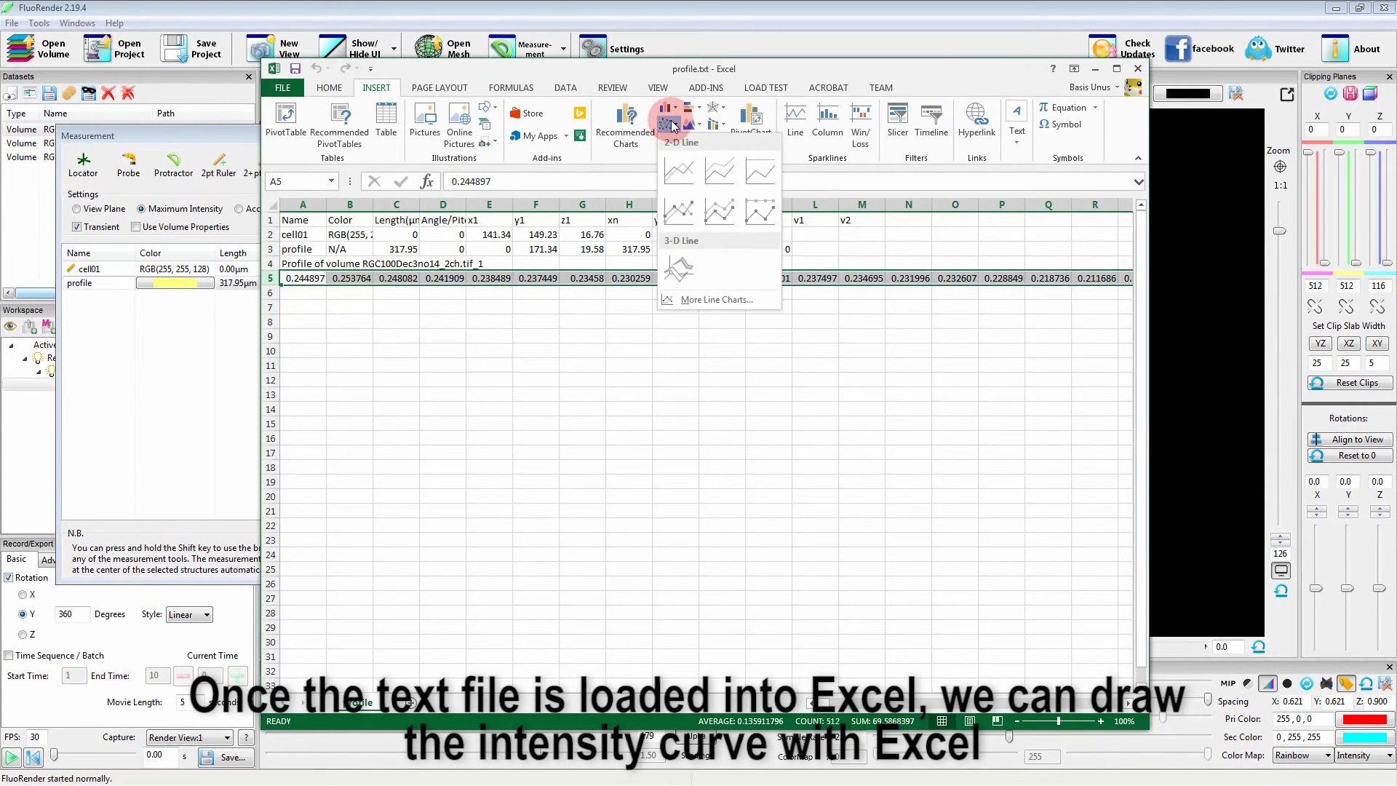
pyautogui.click(674, 174)
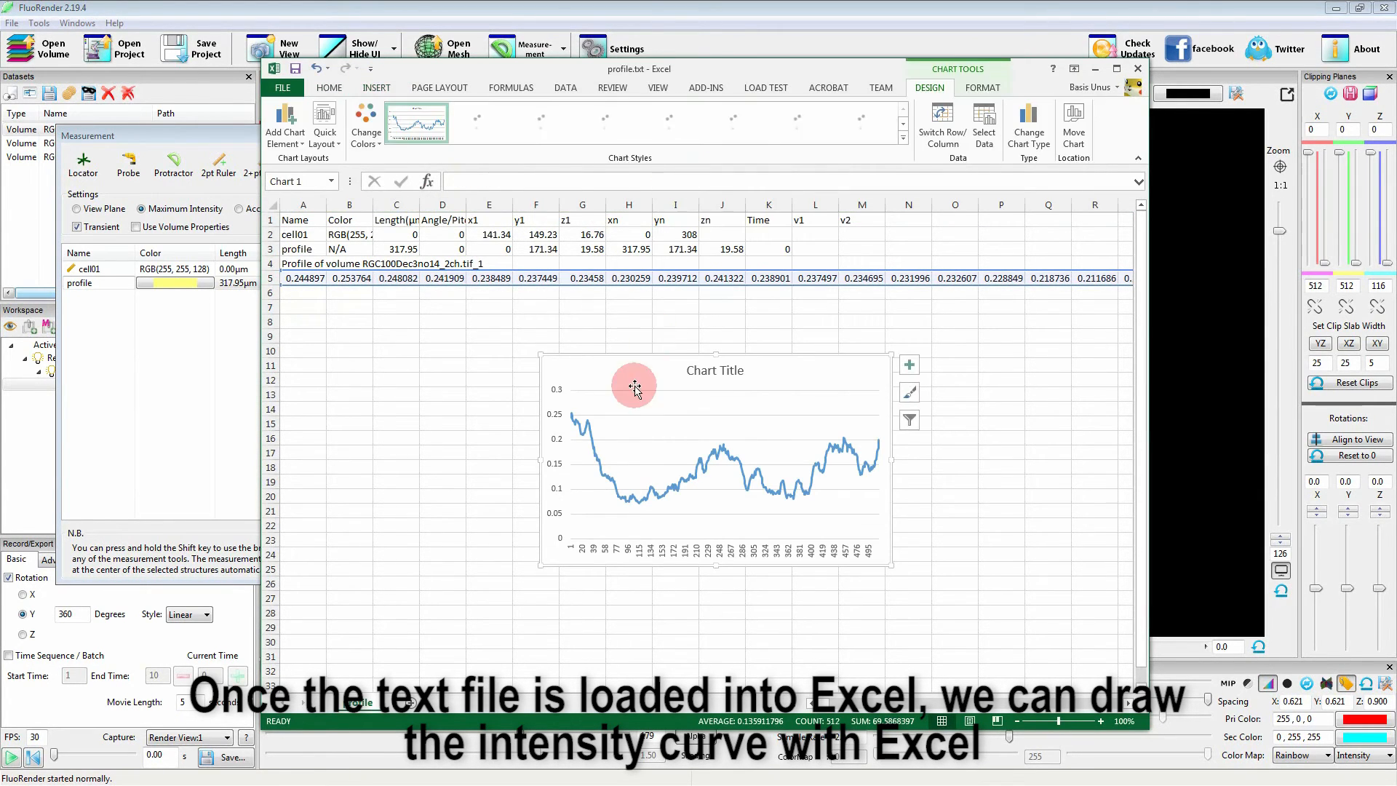
pyautogui.moveTo(625, 353); pyautogui.dragTo(409, 313)
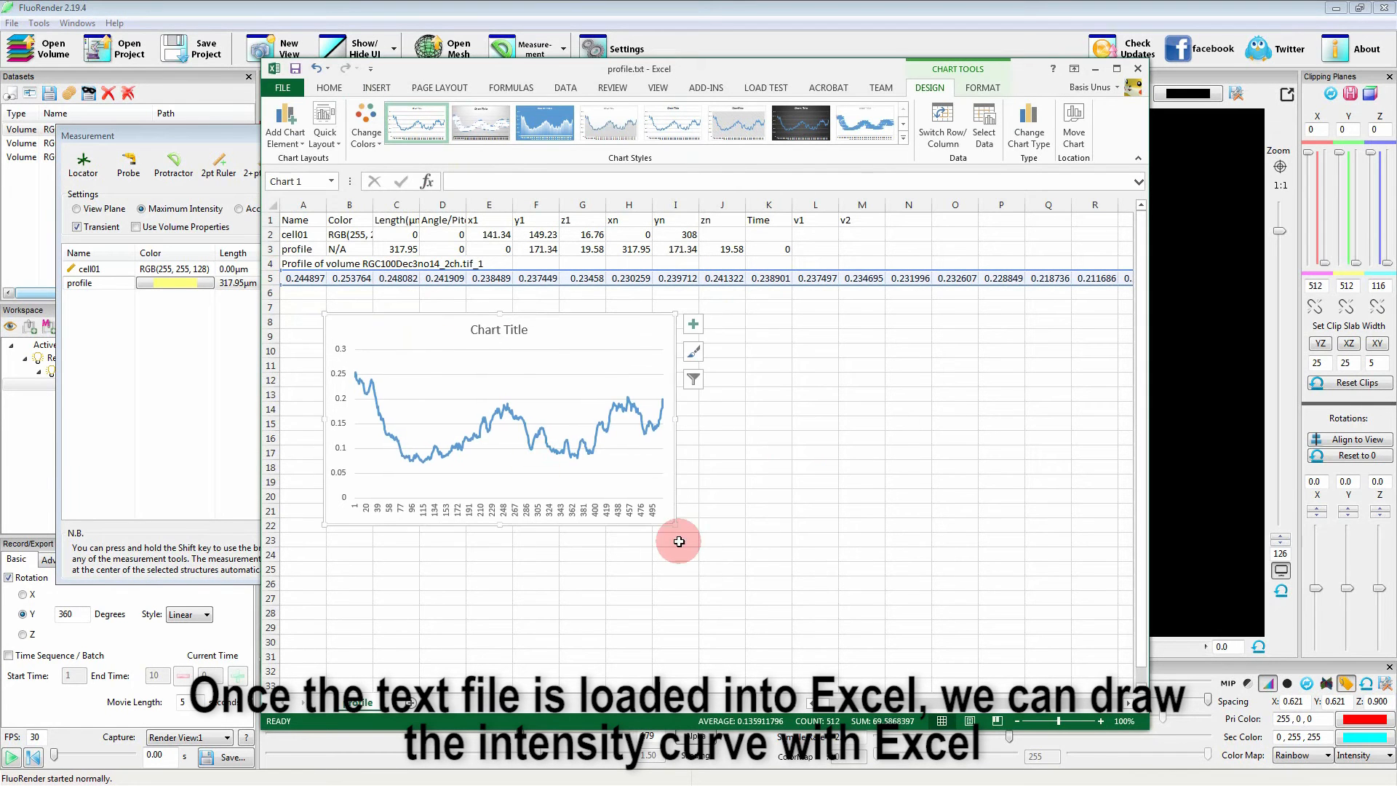
pyautogui.moveTo(673, 524); pyautogui.dragTo(889, 617)
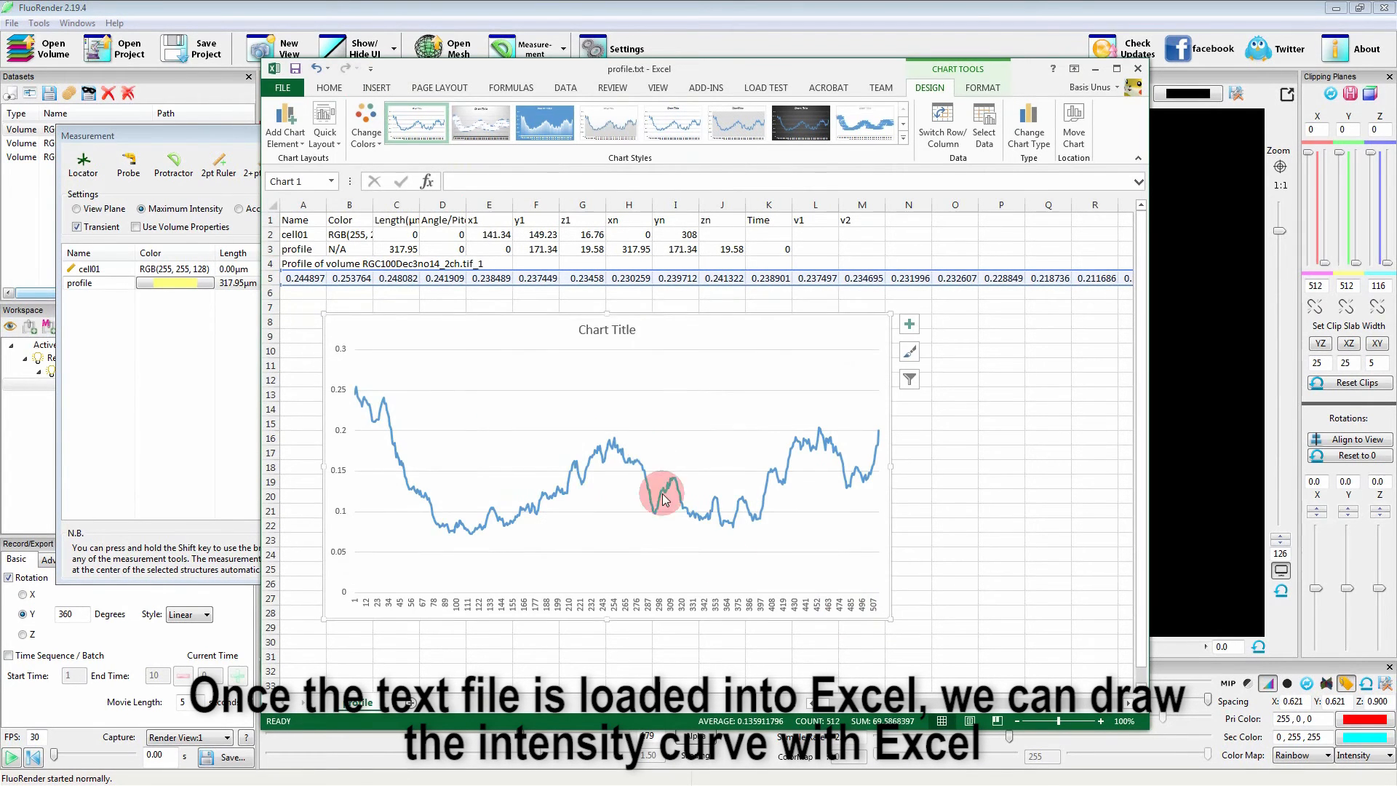
# Replace the placeholder title of the line chart with text starting with "Pr"
pyautogui.click(596, 331)
pyautogui.moveTo(578, 330); pyautogui.dragTo(638, 330)
pyautogui.write('Pr')
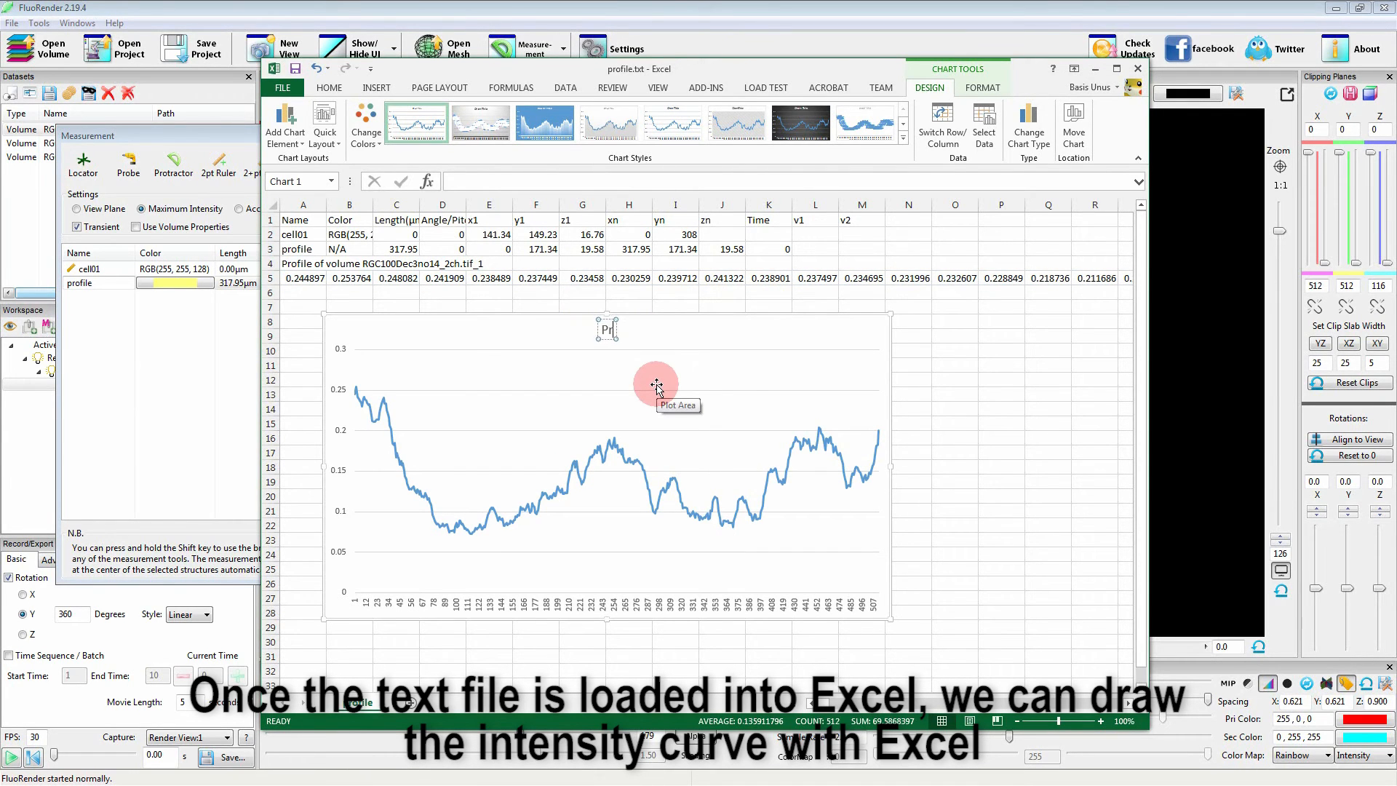